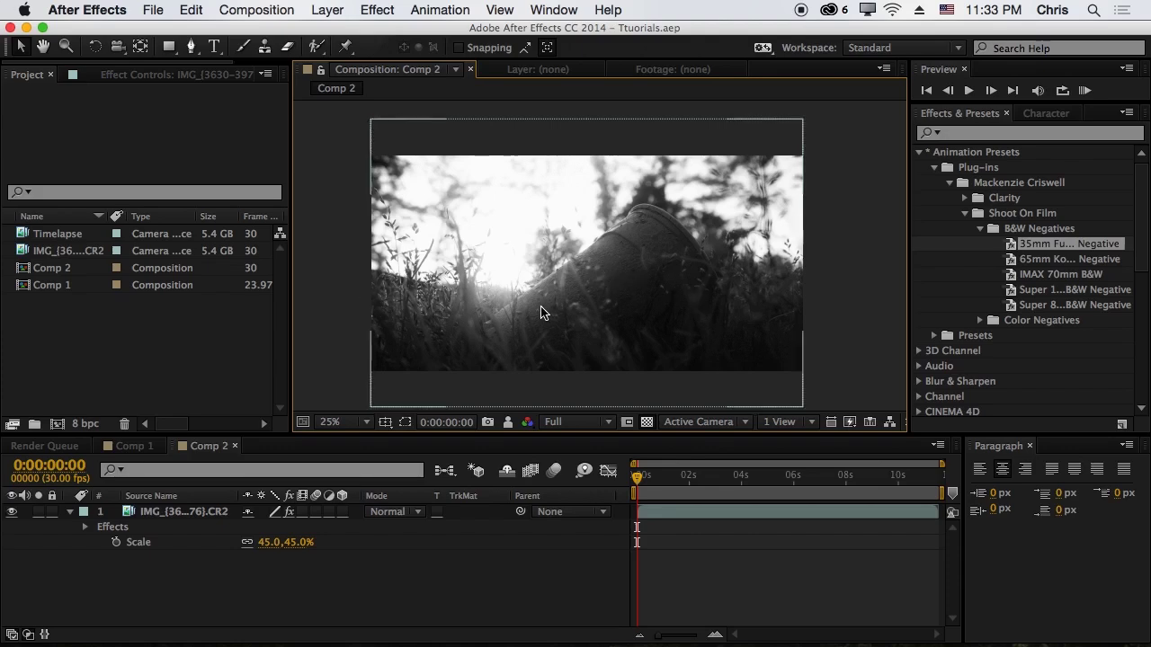
Step: Browse the Shoot On Film presets and apply the IMAX 70mm Negative preset
{"action": "left_click", "coordinate": [967, 218]}
{"action": "left_click", "coordinate": [965, 214]}
{"action": "left_click", "coordinate": [965, 214]}
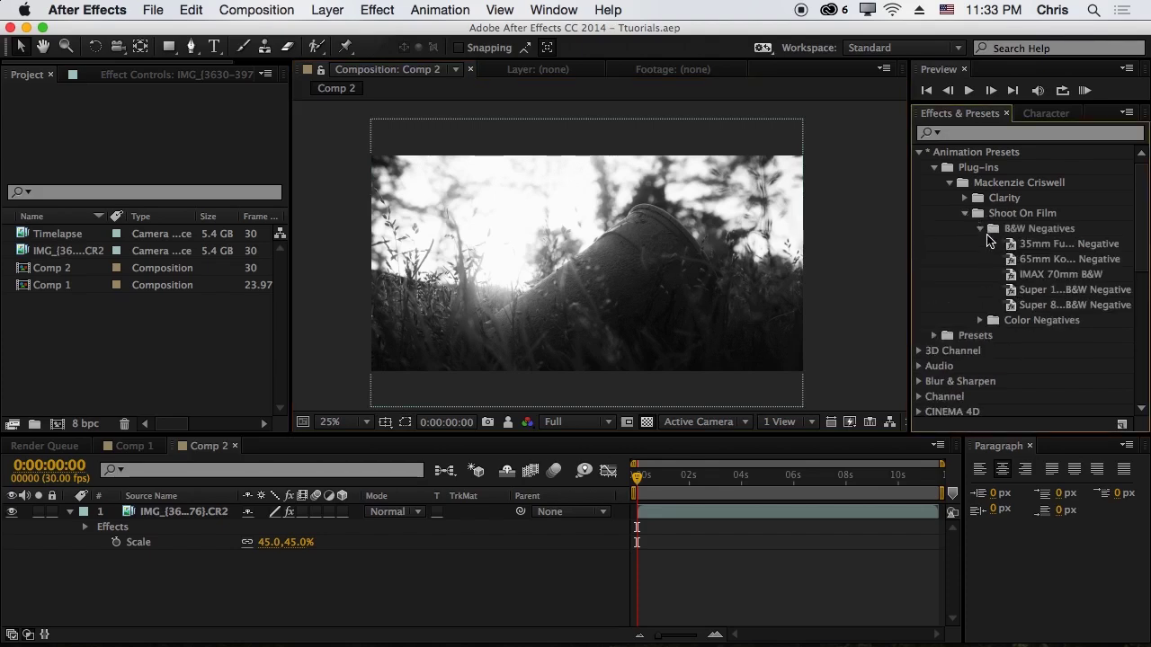
{"action": "left_click", "coordinate": [980, 320]}
{"action": "scroll", "coordinate": [989, 333], "scroll_direction": "down", "scroll_amount": 5}
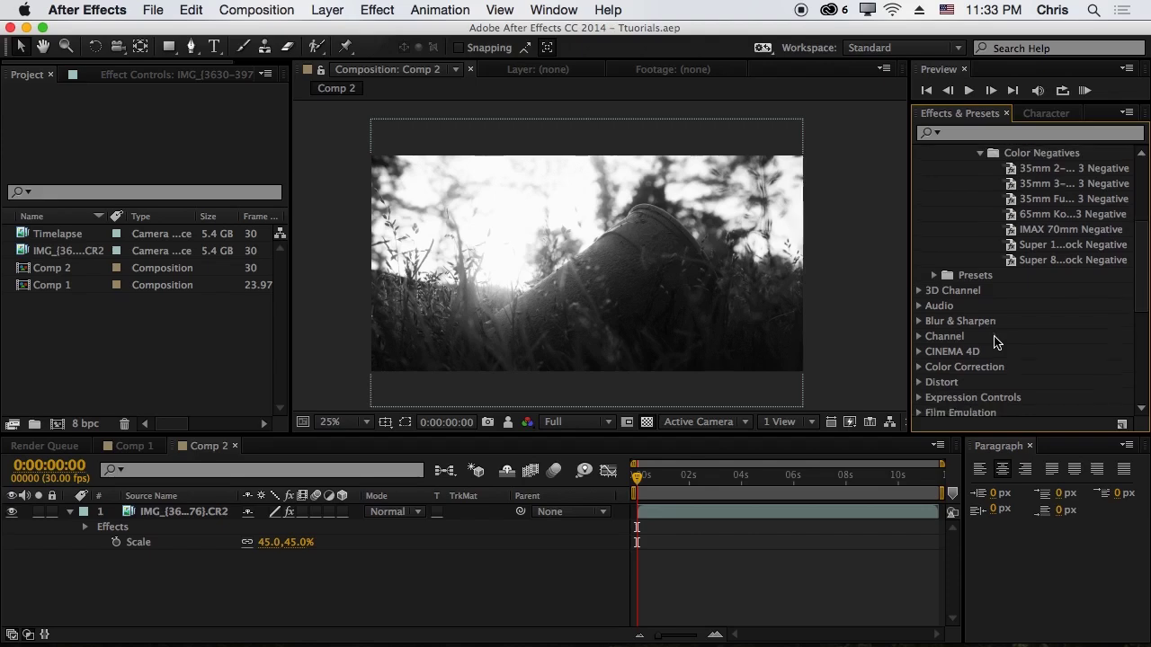
{"action": "scroll", "coordinate": [998, 339], "scroll_direction": "up", "scroll_amount": 5}
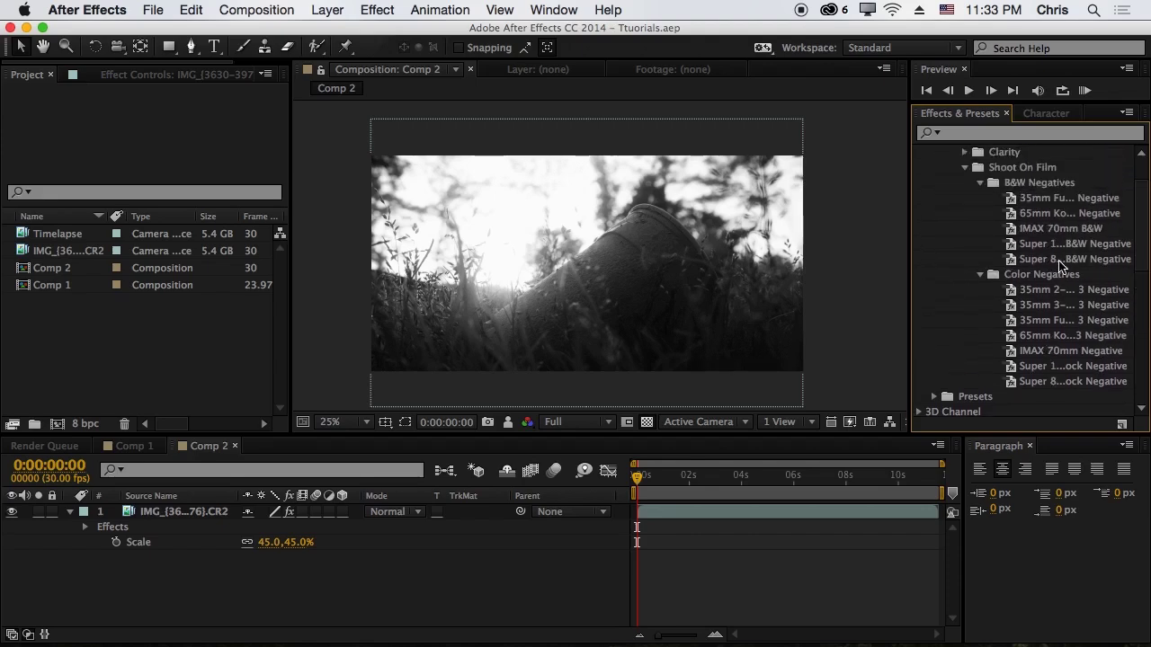
{"action": "left_click", "coordinate": [1060, 260]}
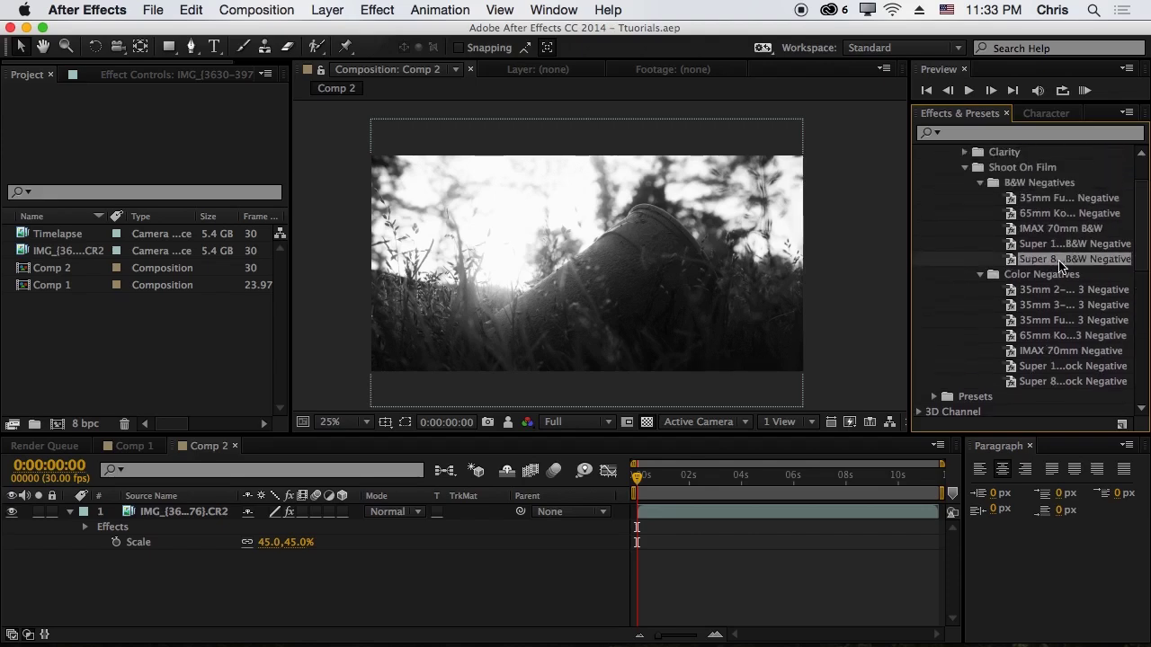
{"action": "double_click", "coordinate": [1060, 351]}
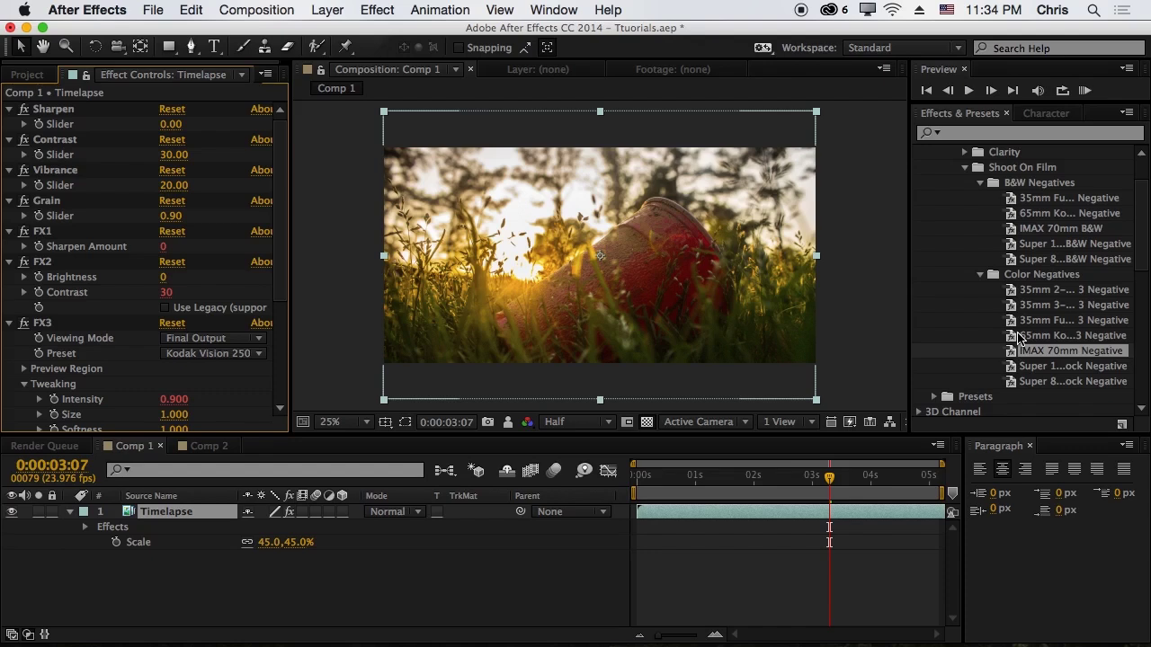
Step: In Comp 2, apply a B&W Negatives preset to the CR2 photo layer
{"action": "left_click", "coordinate": [208, 446]}
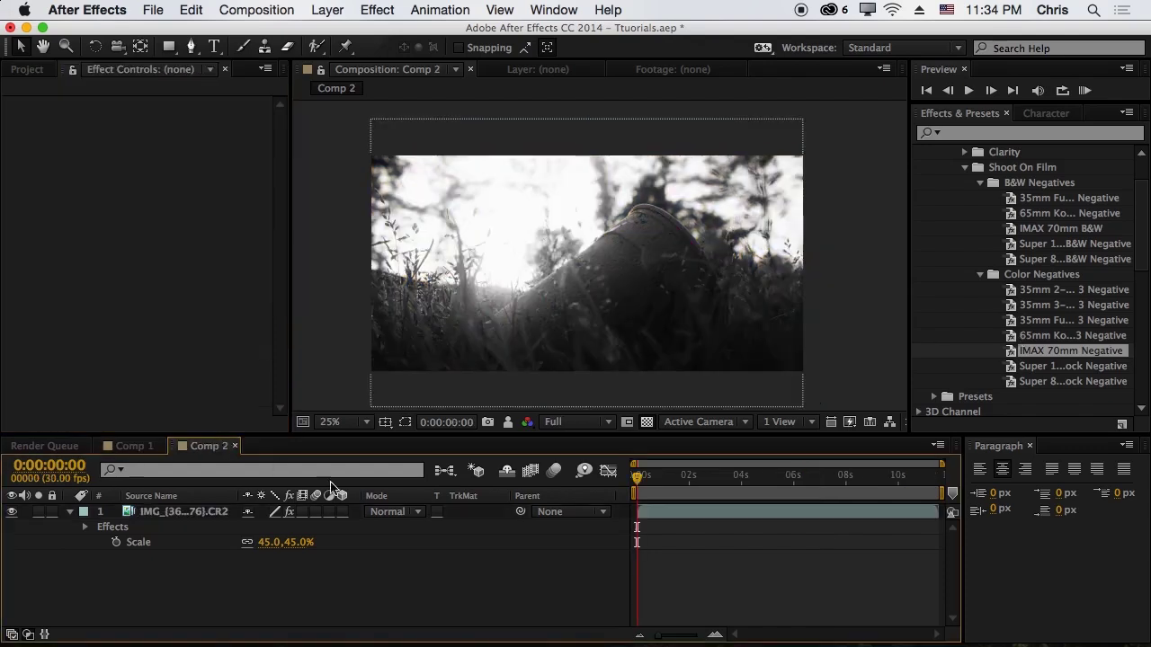
{"action": "left_click", "coordinate": [22, 70]}
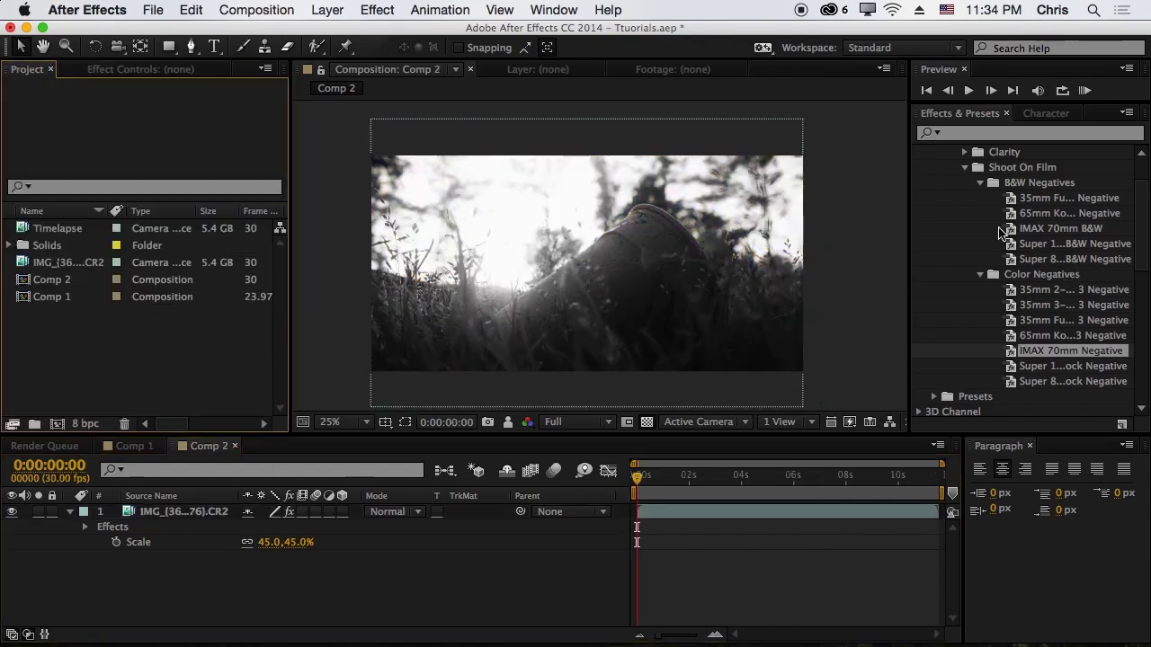
{"action": "left_click", "coordinate": [573, 259]}
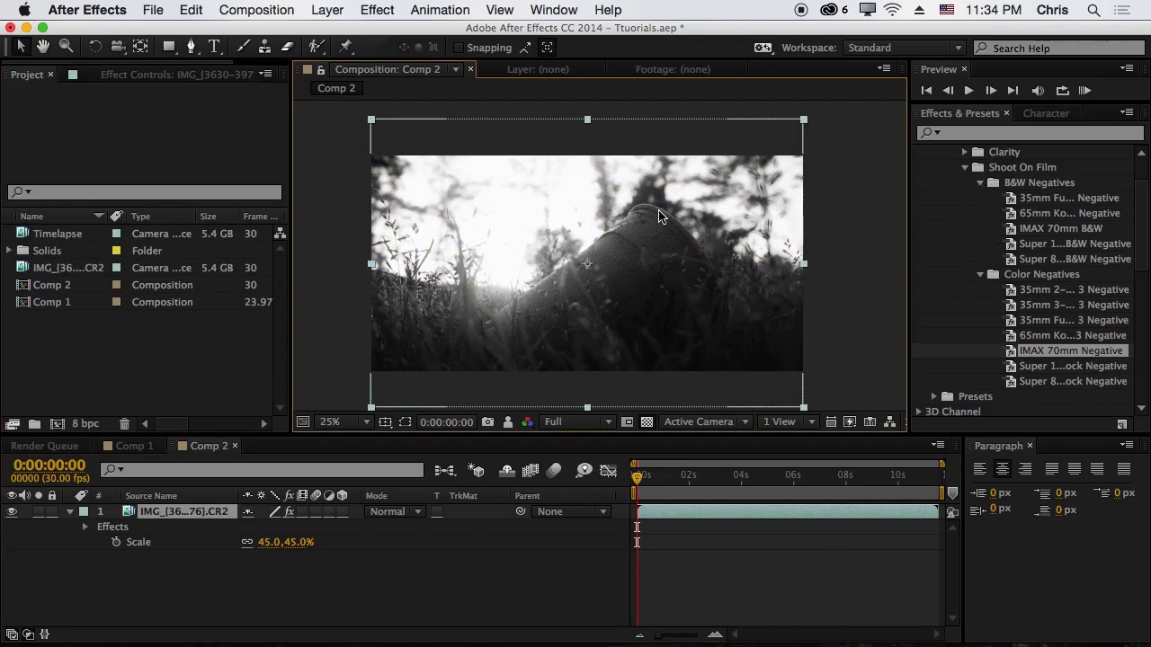
{"action": "double_click", "coordinate": [1047, 213]}
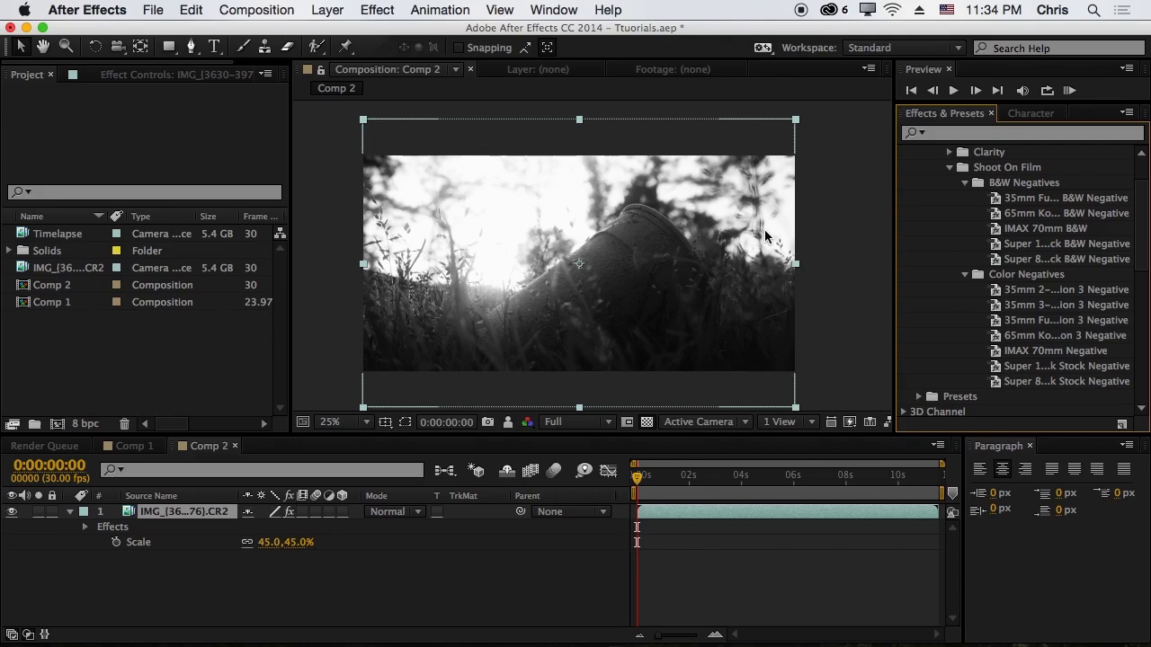
Step: Pan around the Comp 2 view to inspect the grainy black-and-white result
{"action": "left_click", "coordinate": [831, 247]}
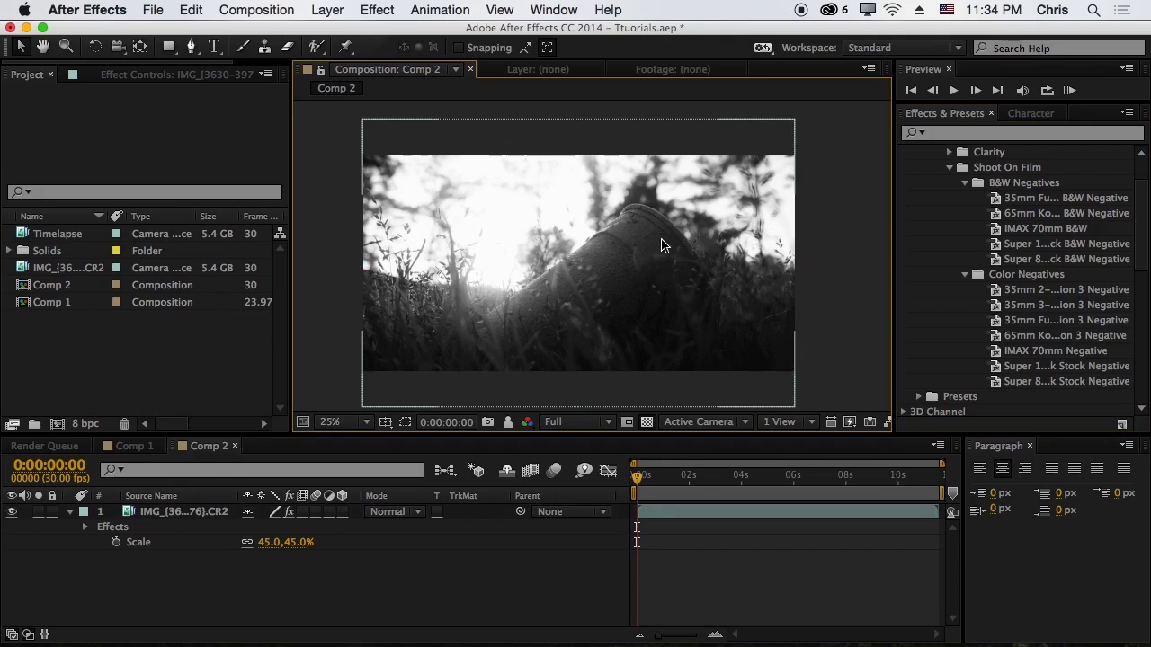
{"action": "key", "text": "h"}
{"action": "left_click_drag", "start_coordinate": [535, 262], "coordinate": [562, 239]}
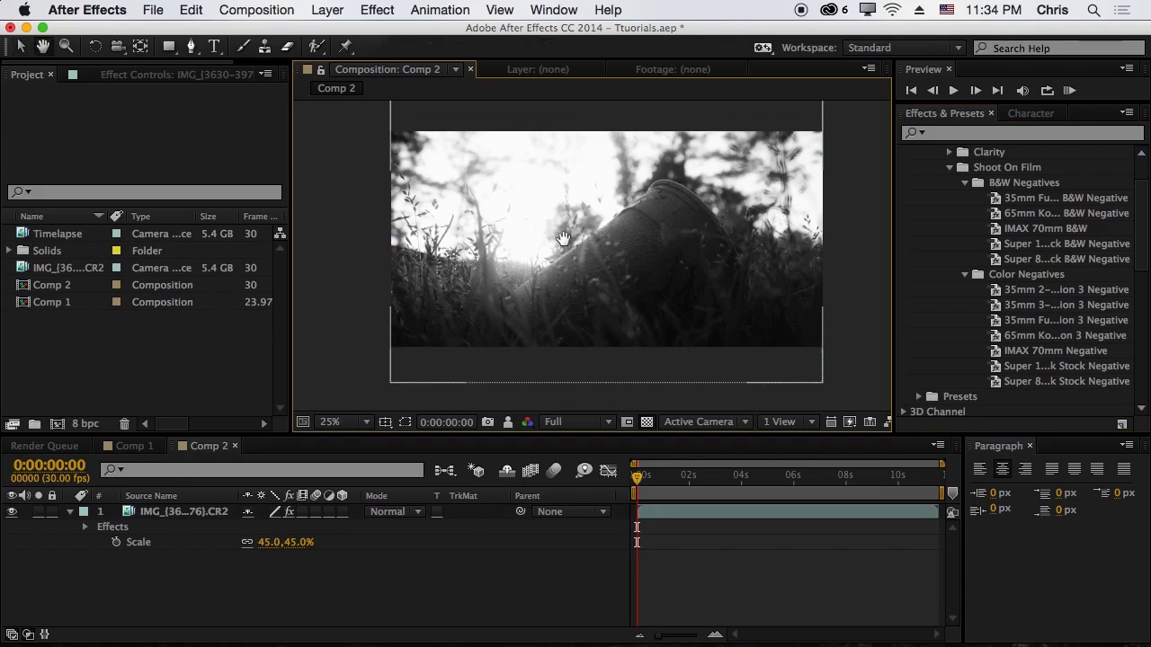
{"action": "key", "text": "v"}
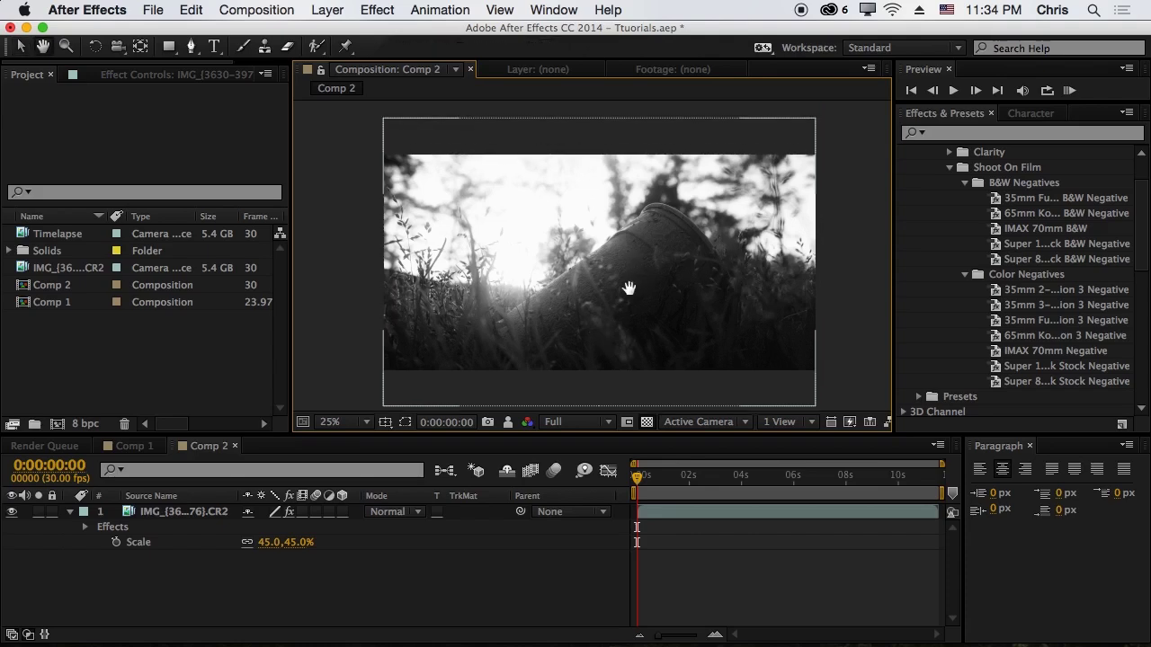
{"action": "scroll", "coordinate": [561, 291], "scroll_direction": "up", "scroll_amount": 3}
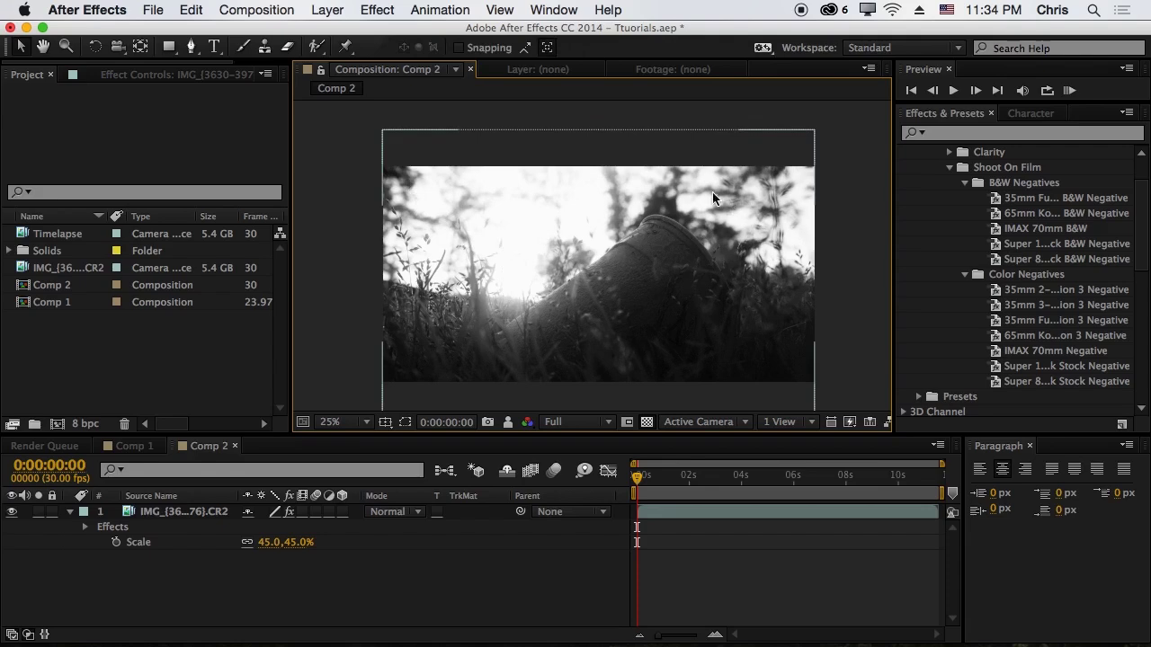
{"action": "left_click", "coordinate": [68, 270]}
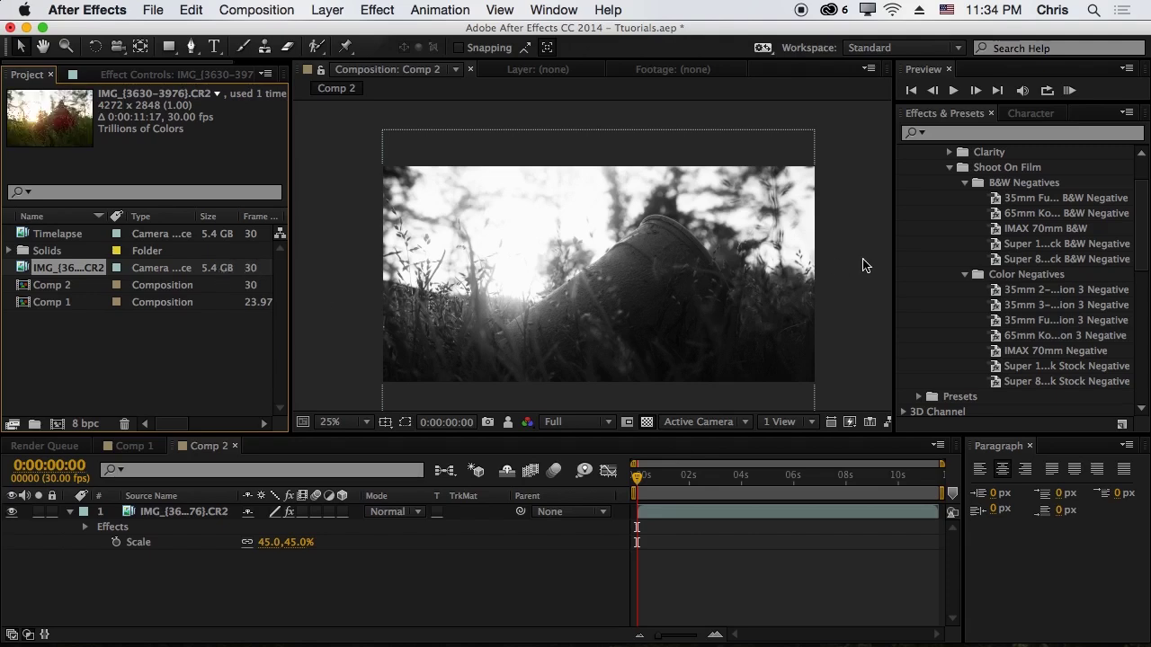
{"action": "left_click_drag", "start_coordinate": [515, 265], "coordinate": [502, 243]}
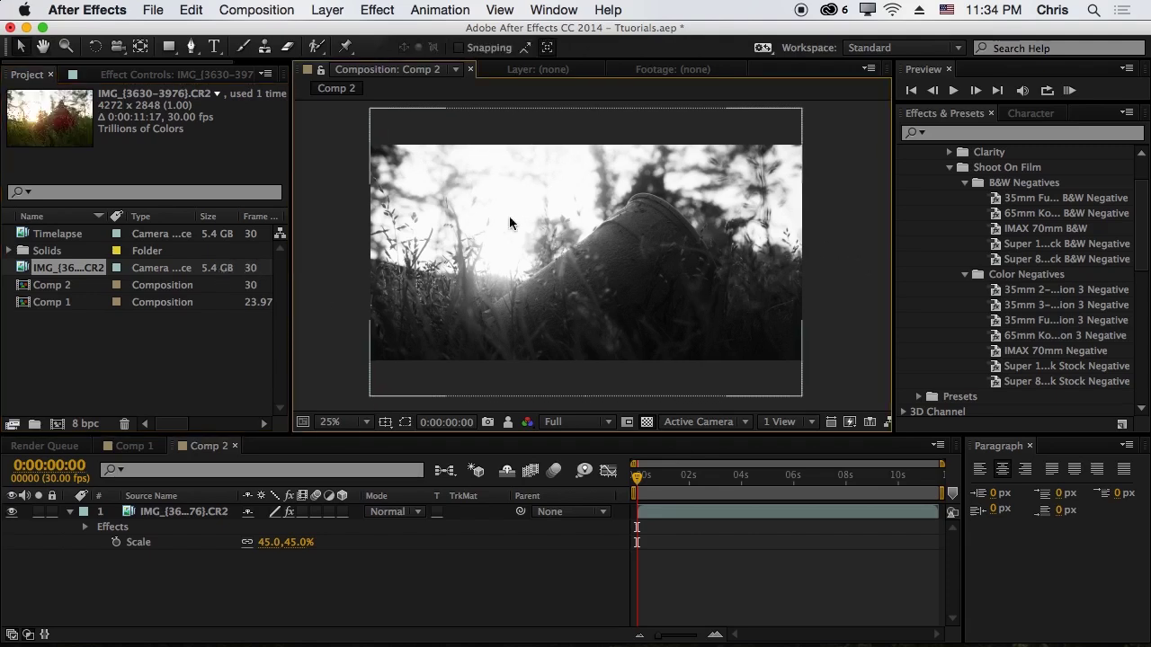
{"action": "key", "text": "h"}
{"action": "left_click_drag", "start_coordinate": [616, 253], "coordinate": [638, 275]}
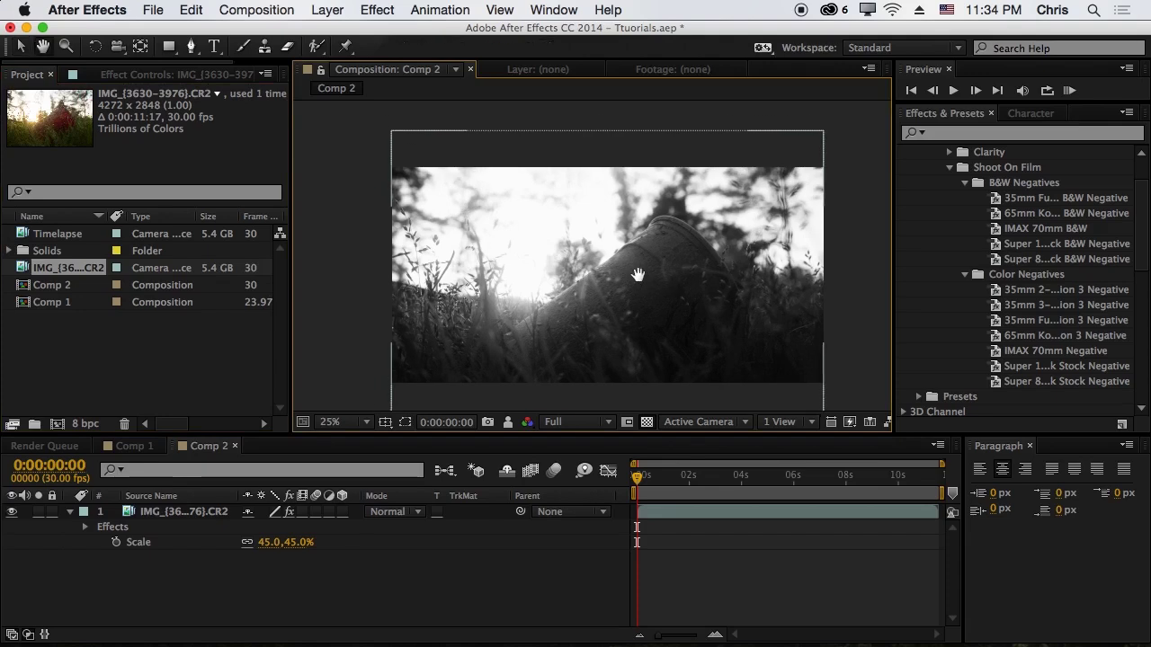
{"action": "key", "text": "v"}
{"action": "scroll", "coordinate": [583, 203], "scroll_direction": "up", "scroll_amount": 2}
{"action": "scroll", "coordinate": [617, 246], "scroll_direction": "up", "scroll_amount": 2}
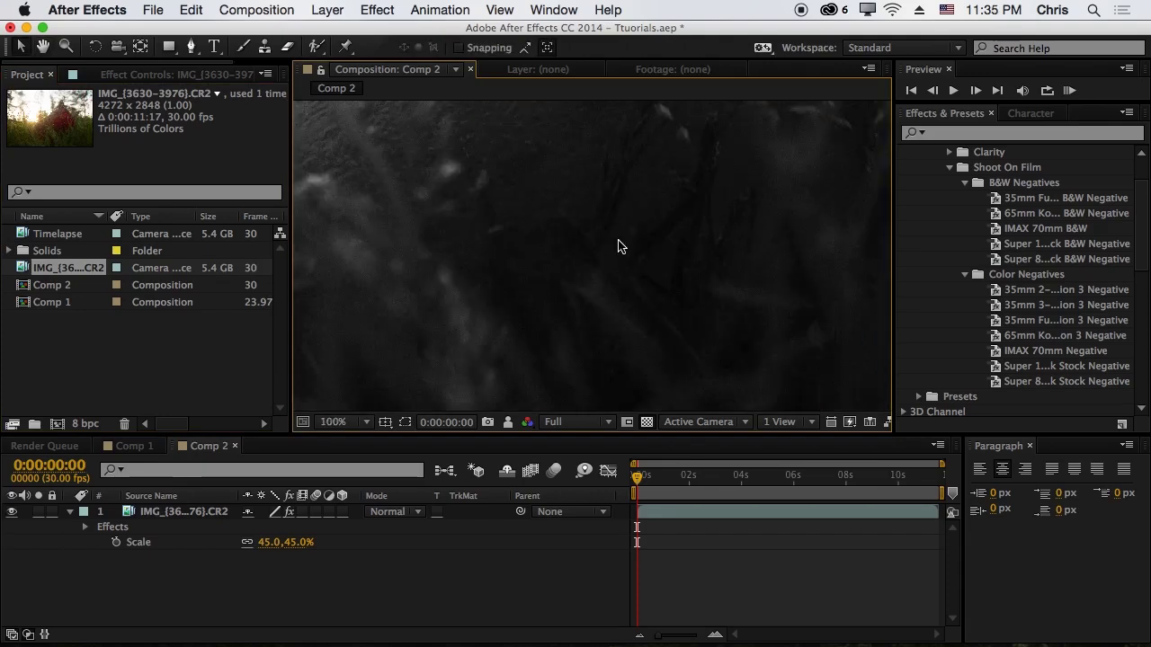
{"action": "left_click_drag", "start_coordinate": [617, 200], "coordinate": [617, 327]}
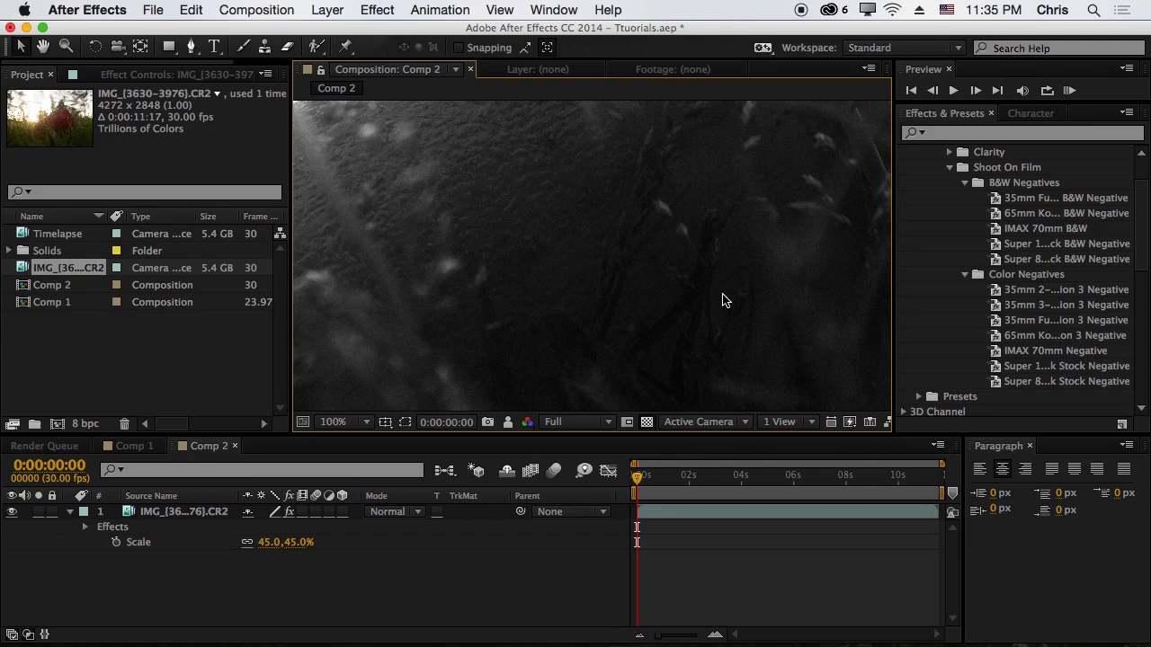
{"action": "key", "text": "h"}
{"action": "left_click_drag", "start_coordinate": [722, 298], "coordinate": [611, 201]}
{"action": "key", "text": "v"}
{"action": "mouse_move", "coordinate": [688, 288]}
{"action": "left_mouse_down"}
{"action": "mouse_move", "coordinate": [621, 252]}
{"action": "mouse_move", "coordinate": [611, 334]}
{"action": "mouse_move", "coordinate": [611, 319]}
{"action": "mouse_move", "coordinate": [686, 296]}
{"action": "mouse_move", "coordinate": [696, 277]}
{"action": "left_mouse_up"}
{"action": "key", "text": "h"}
{"action": "key", "text": "v"}
{"action": "key", "text": "h"}
{"action": "key", "text": "v"}
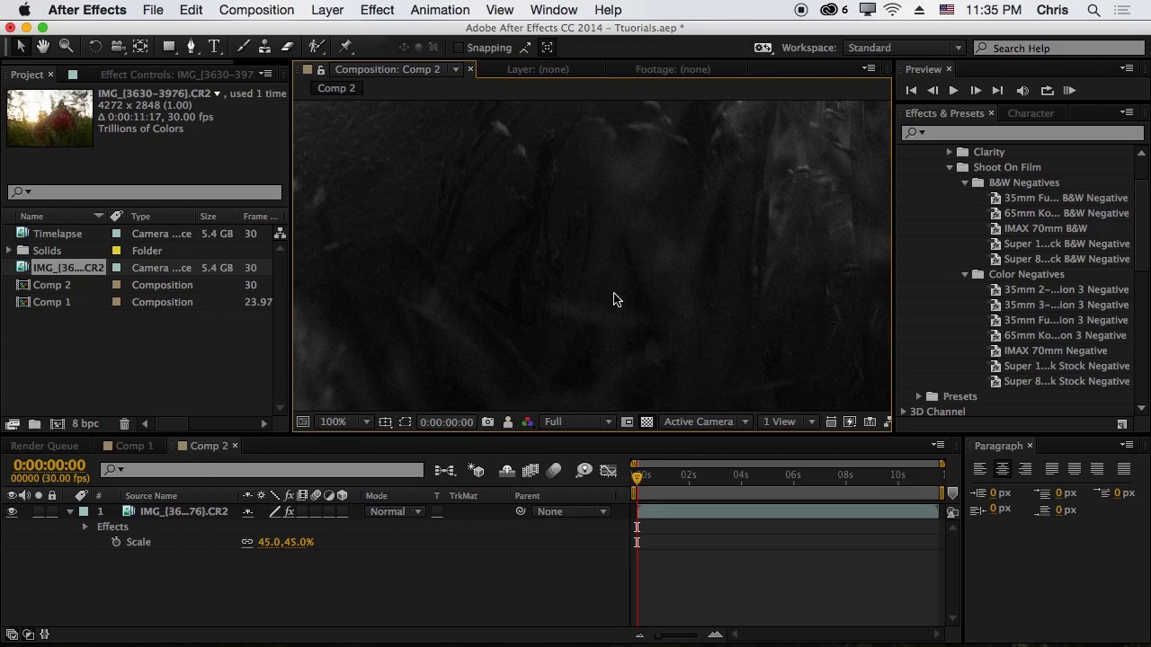
{"action": "key", "text": "h"}
{"action": "left_click_drag", "start_coordinate": [612, 297], "coordinate": [613, 321]}
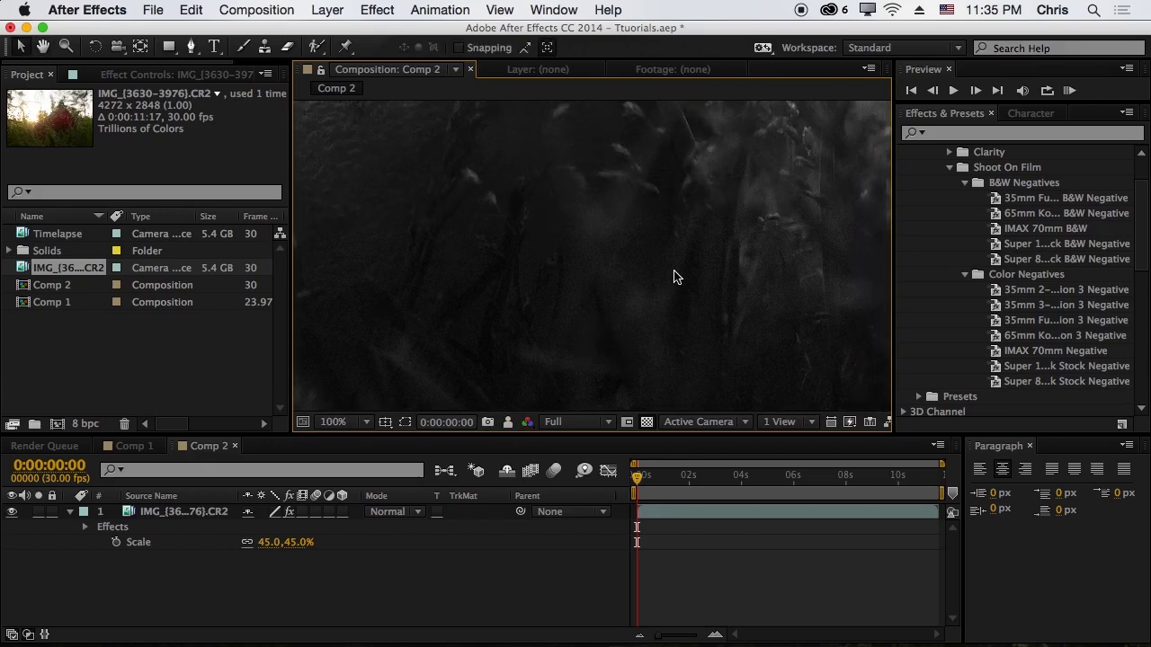
{"action": "left_click_drag", "start_coordinate": [675, 275], "coordinate": [670, 247]}
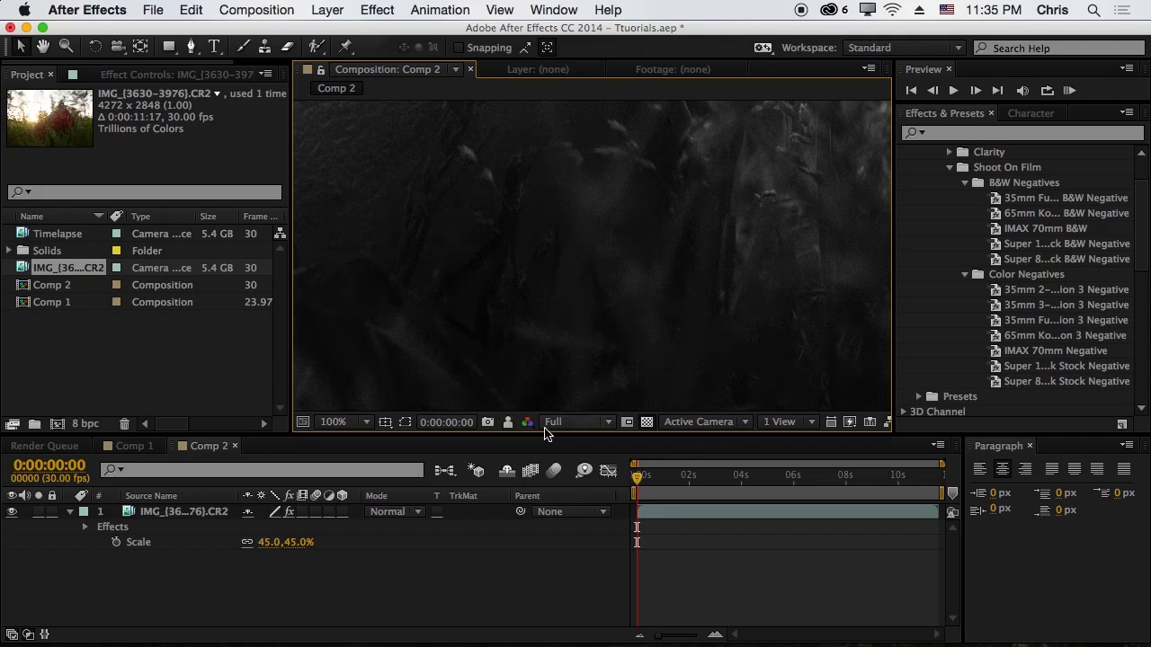
{"action": "left_click_drag", "start_coordinate": [507, 180], "coordinate": [657, 311]}
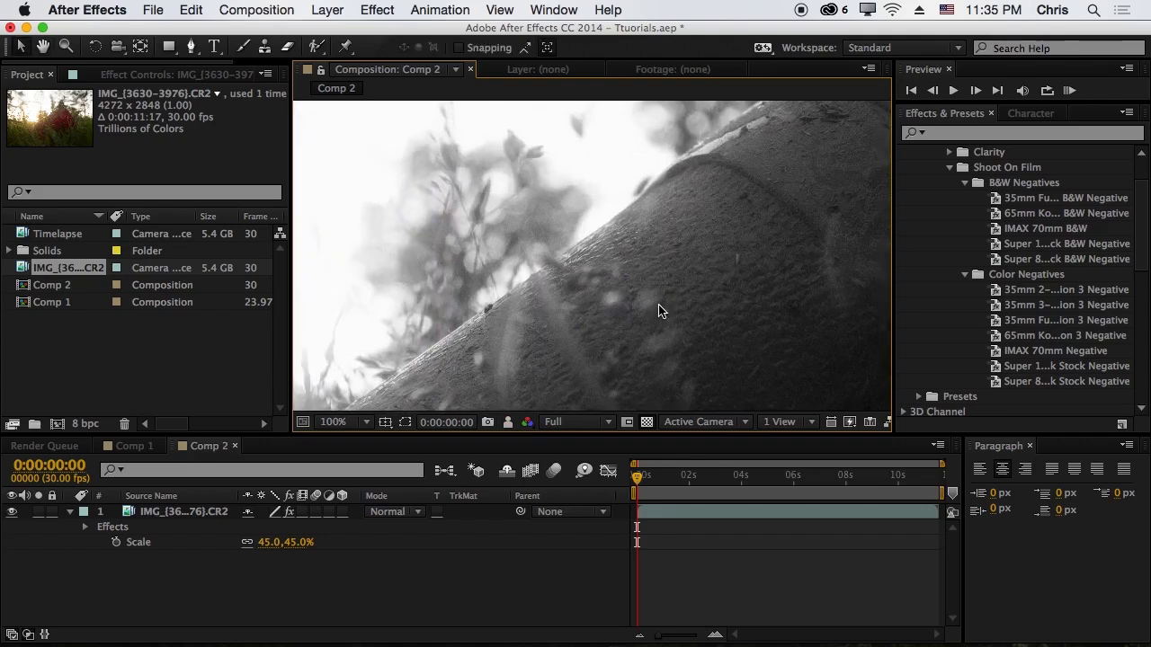
{"action": "scroll", "coordinate": [521, 197], "scroll_direction": "down", "scroll_amount": 4}
{"action": "scroll", "coordinate": [607, 239], "scroll_direction": "down", "scroll_amount": 2}
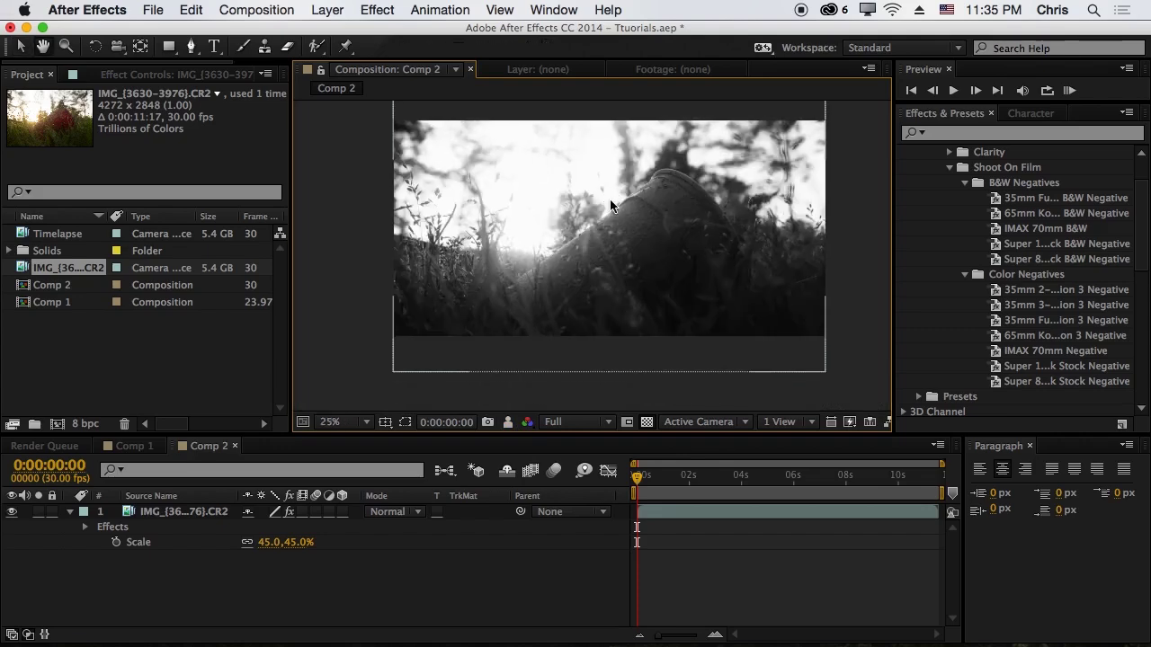
{"action": "scroll", "coordinate": [662, 234], "scroll_direction": "left", "scroll_amount": 1}
{"action": "left_click_drag", "start_coordinate": [662, 234], "coordinate": [648, 270]}
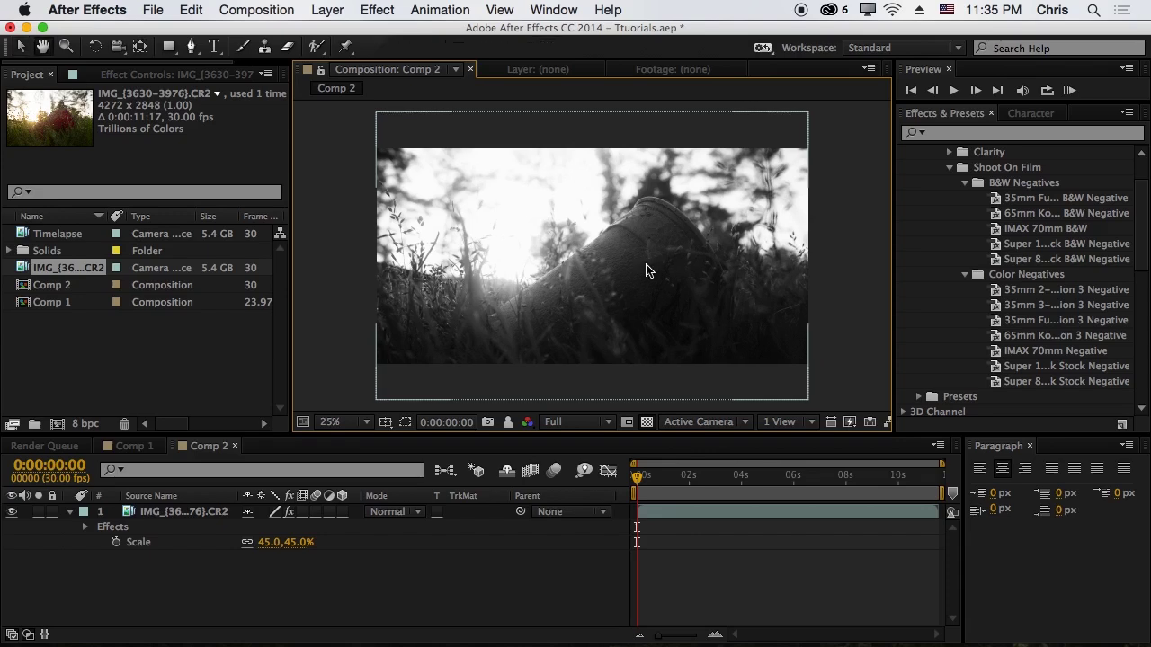
{"action": "key", "text": "v"}
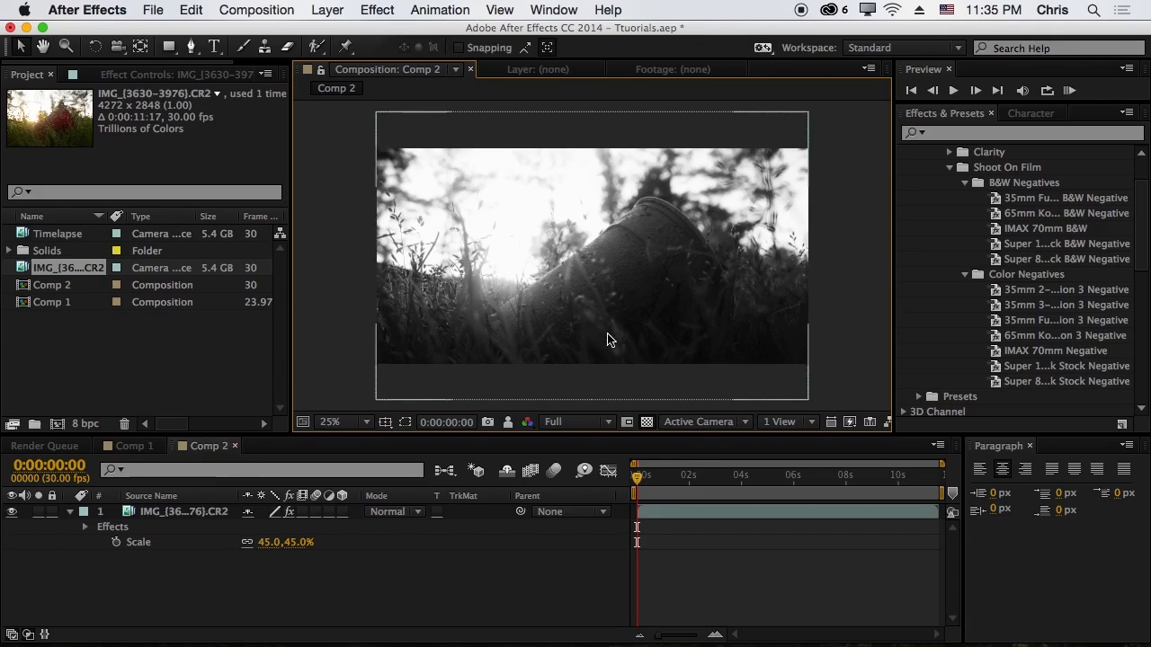
{"action": "left_click_drag", "start_coordinate": [546, 321], "coordinate": [551, 336]}
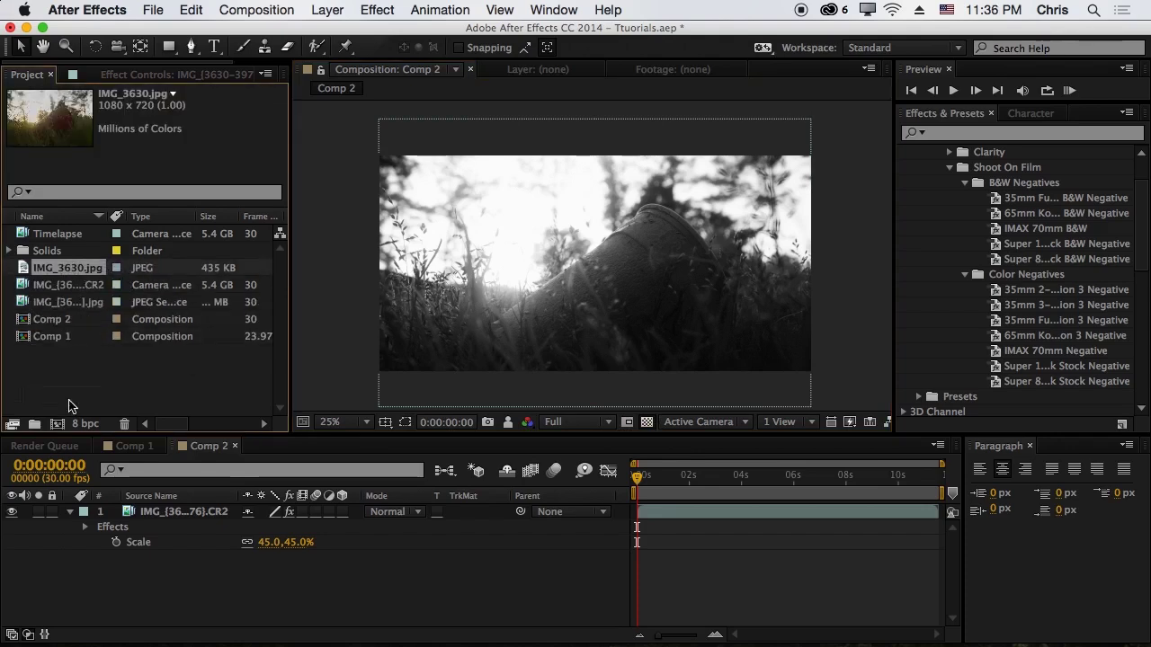
{"action": "left_click", "coordinate": [56, 424]}
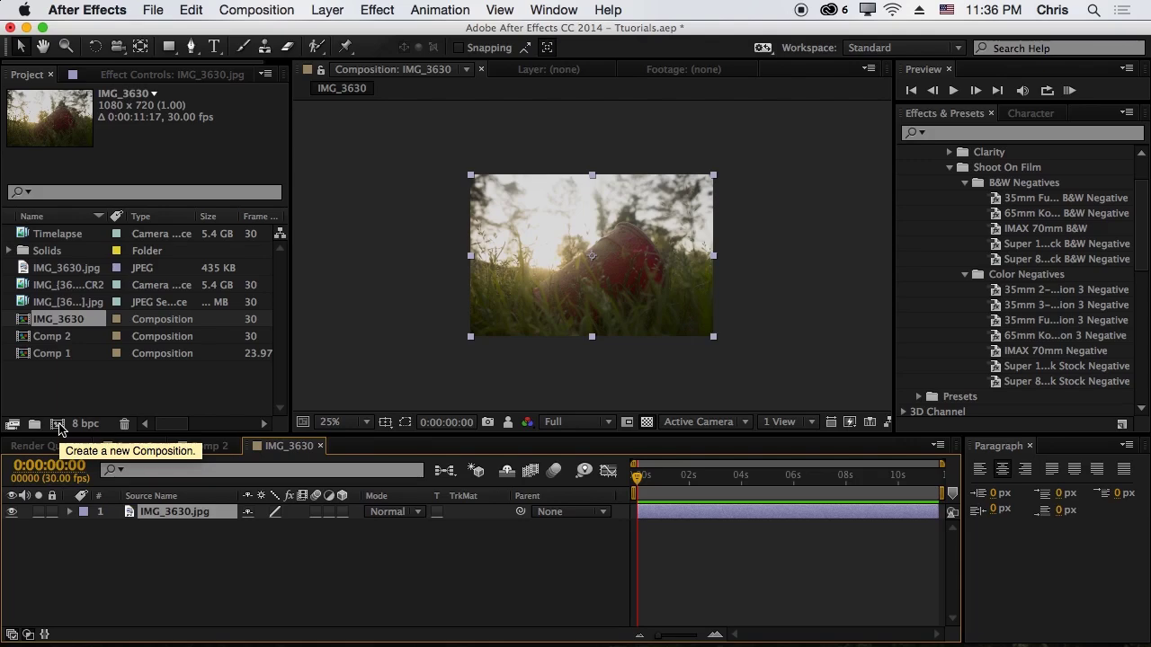
{"action": "scroll", "coordinate": [740, 329], "scroll_direction": "up", "scroll_amount": 4}
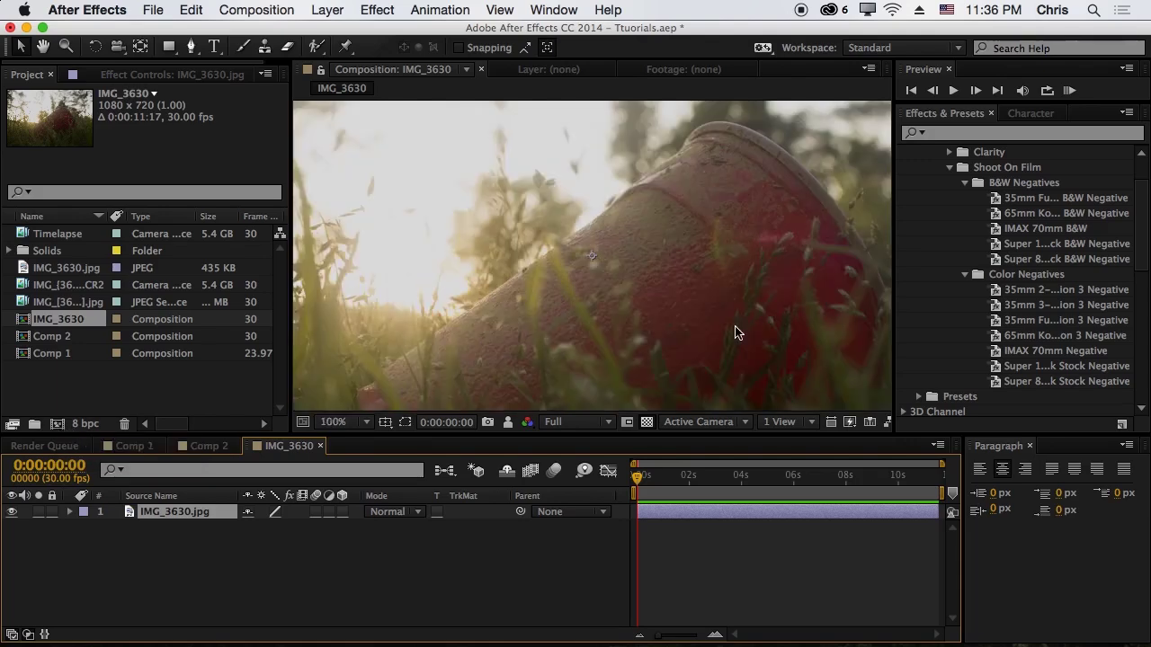
{"action": "scroll", "coordinate": [736, 333], "scroll_direction": "down", "scroll_amount": 4}
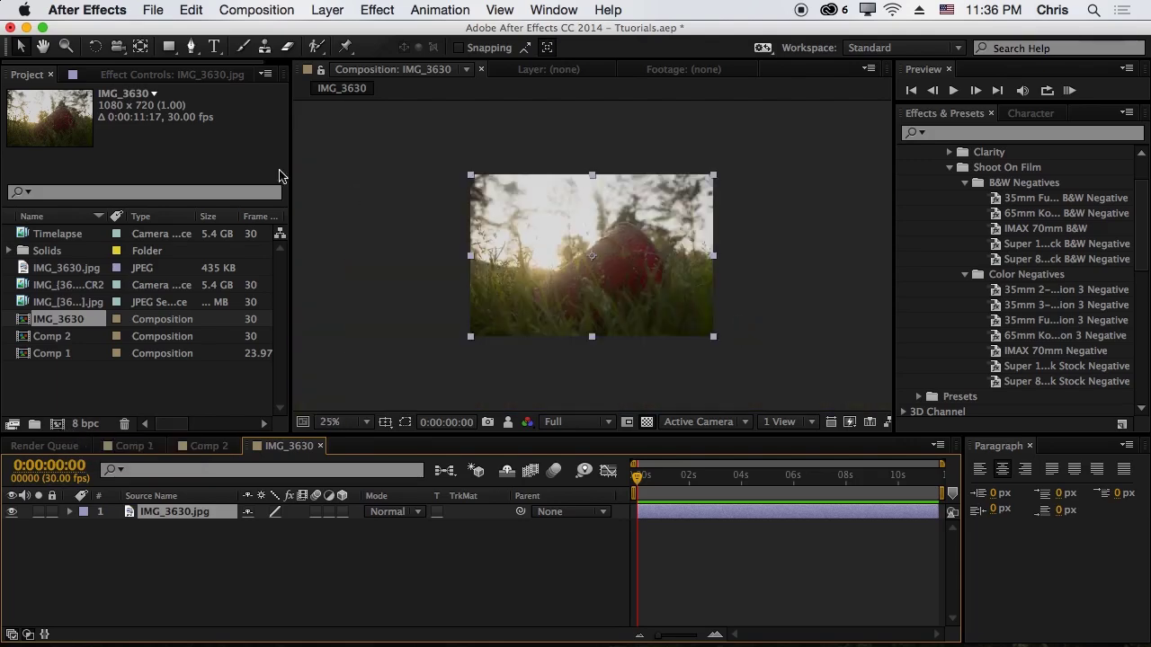
{"action": "scroll", "coordinate": [540, 319], "scroll_direction": "up", "scroll_amount": 4}
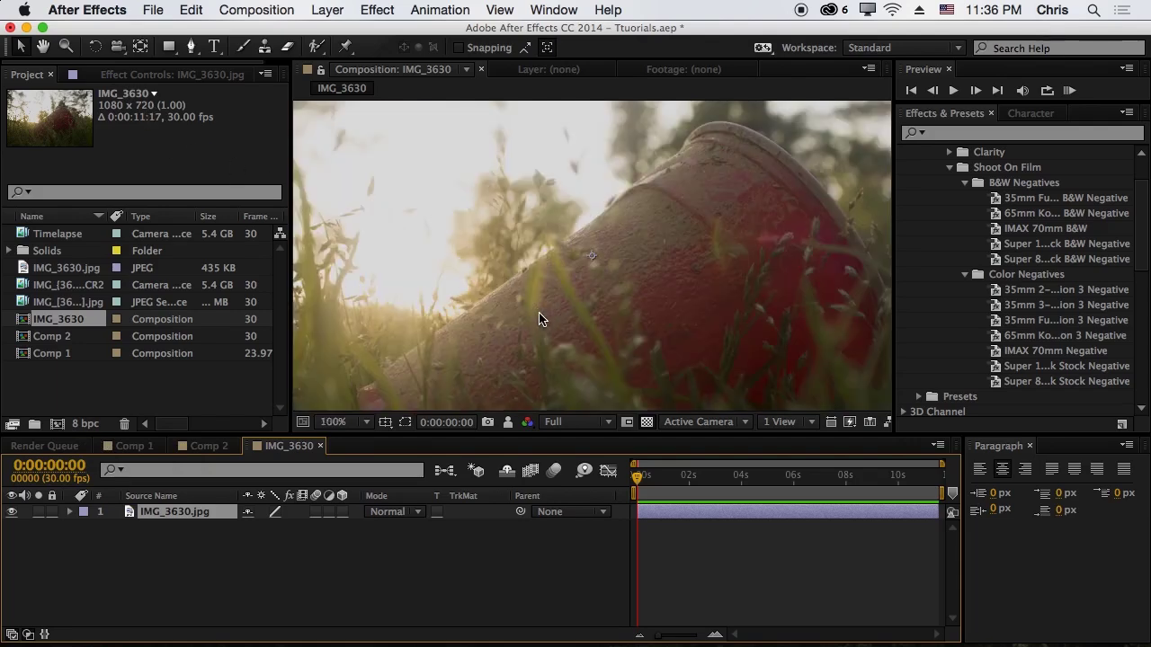
{"action": "left_click_drag", "start_coordinate": [495, 347], "coordinate": [458, 270]}
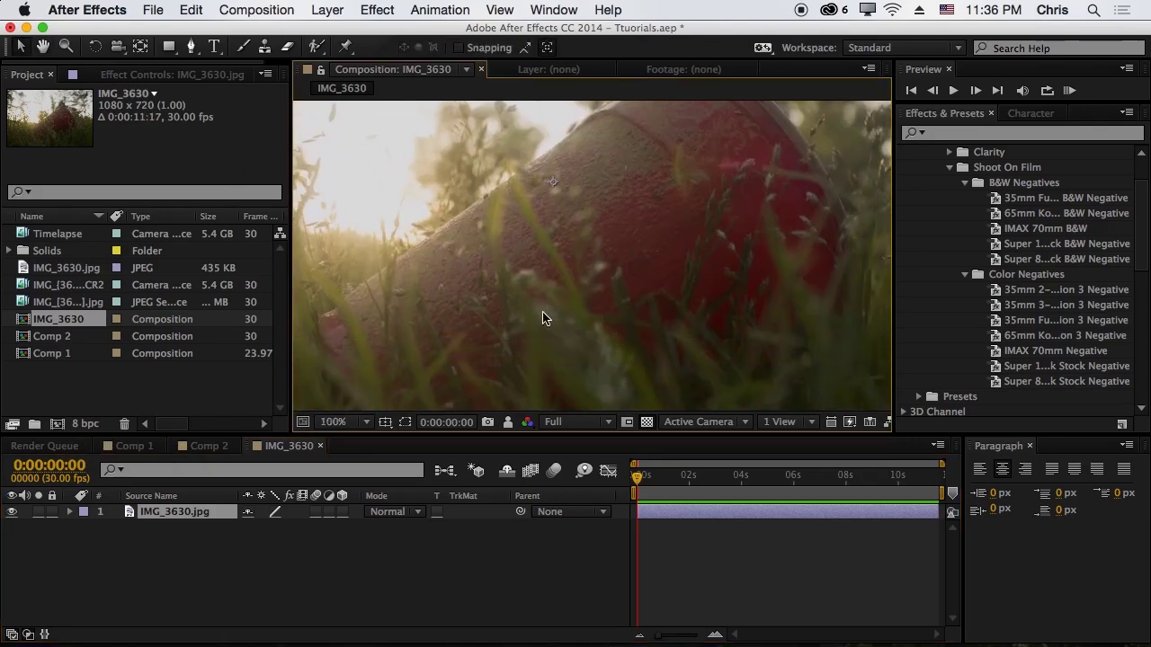
{"action": "left_click_drag", "start_coordinate": [644, 271], "coordinate": [534, 381]}
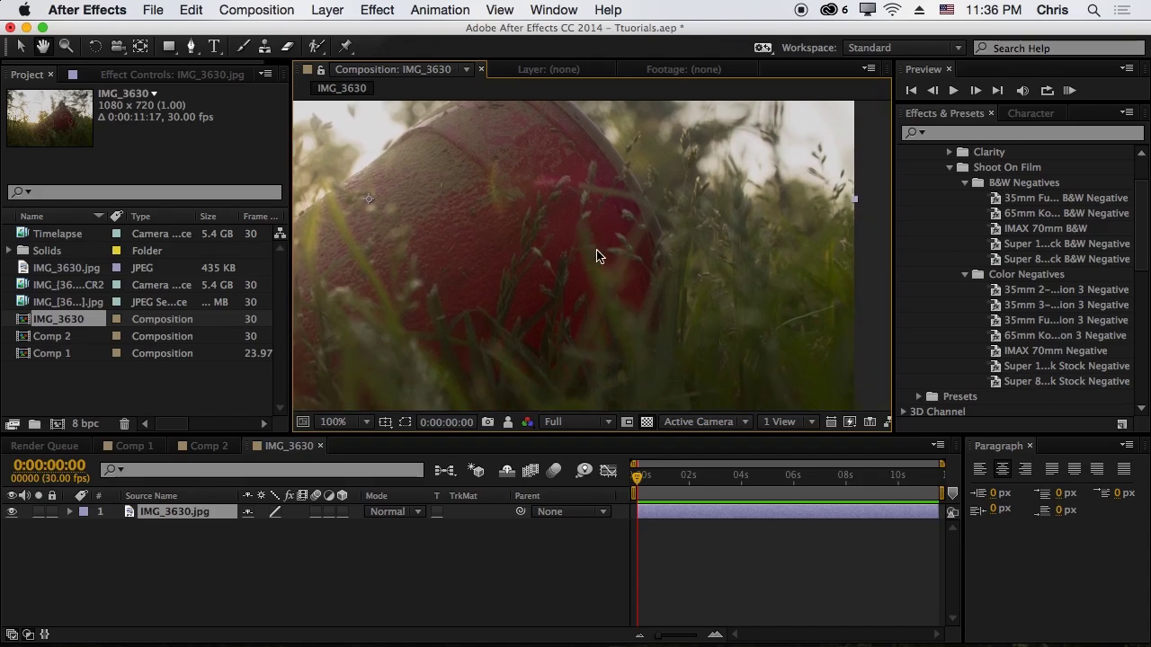
{"action": "key", "text": "w"}
{"action": "left_click_drag", "start_coordinate": [599, 256], "coordinate": [661, 302]}
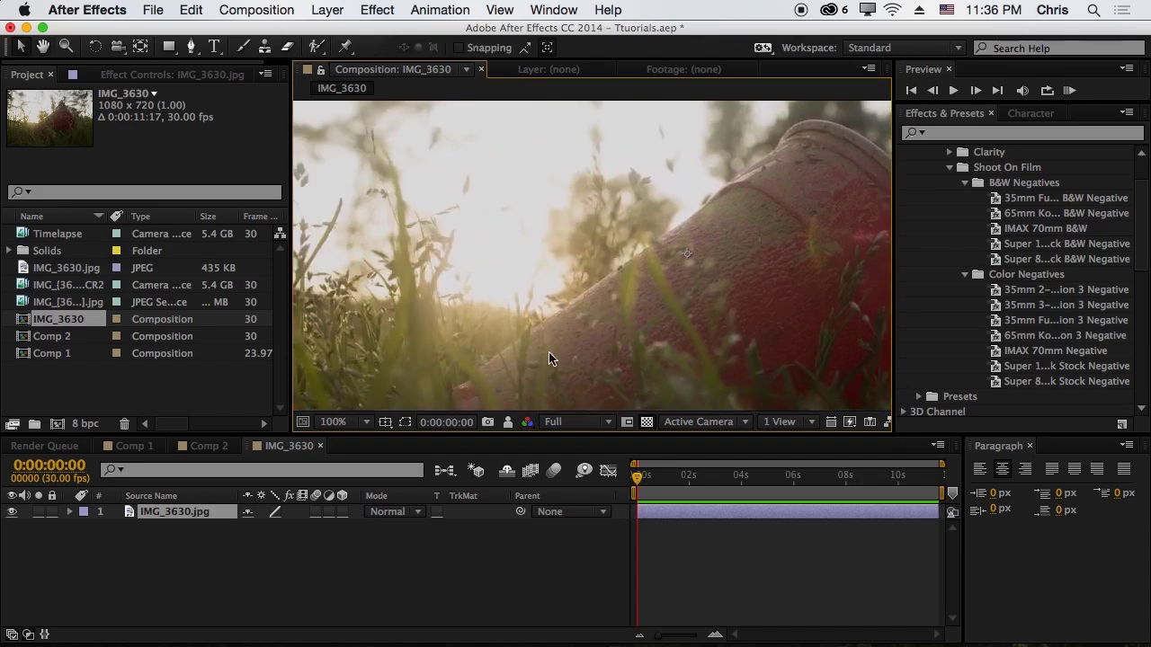
{"action": "left_click_drag", "start_coordinate": [551, 358], "coordinate": [528, 376]}
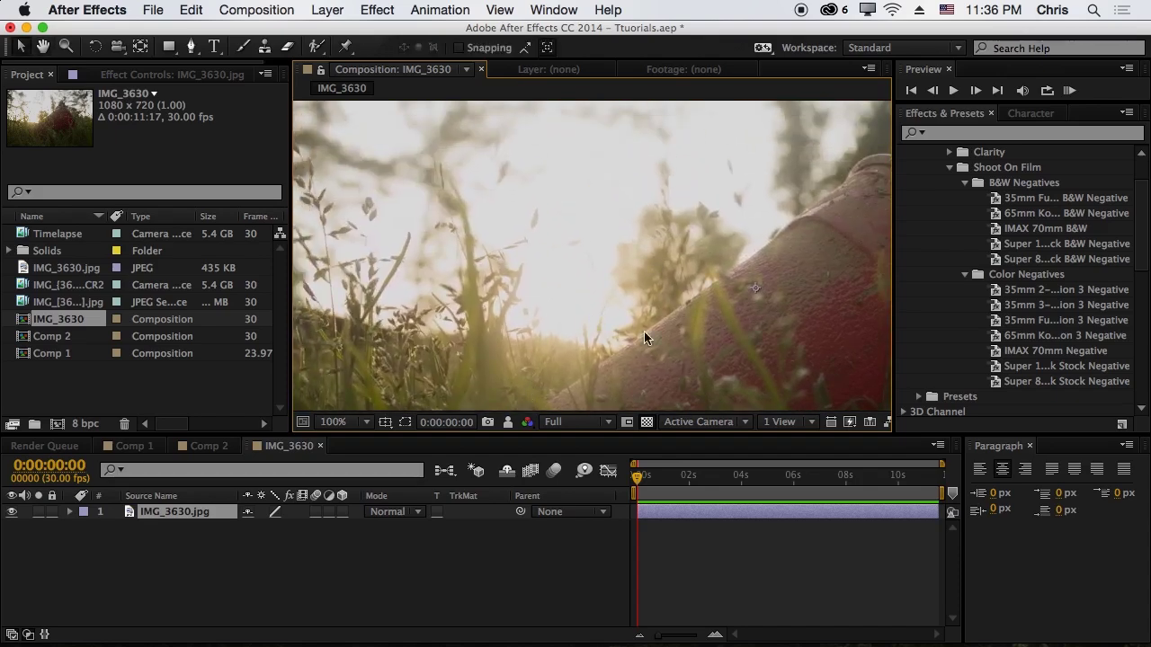
{"action": "left_click_drag", "start_coordinate": [644, 338], "coordinate": [532, 211]}
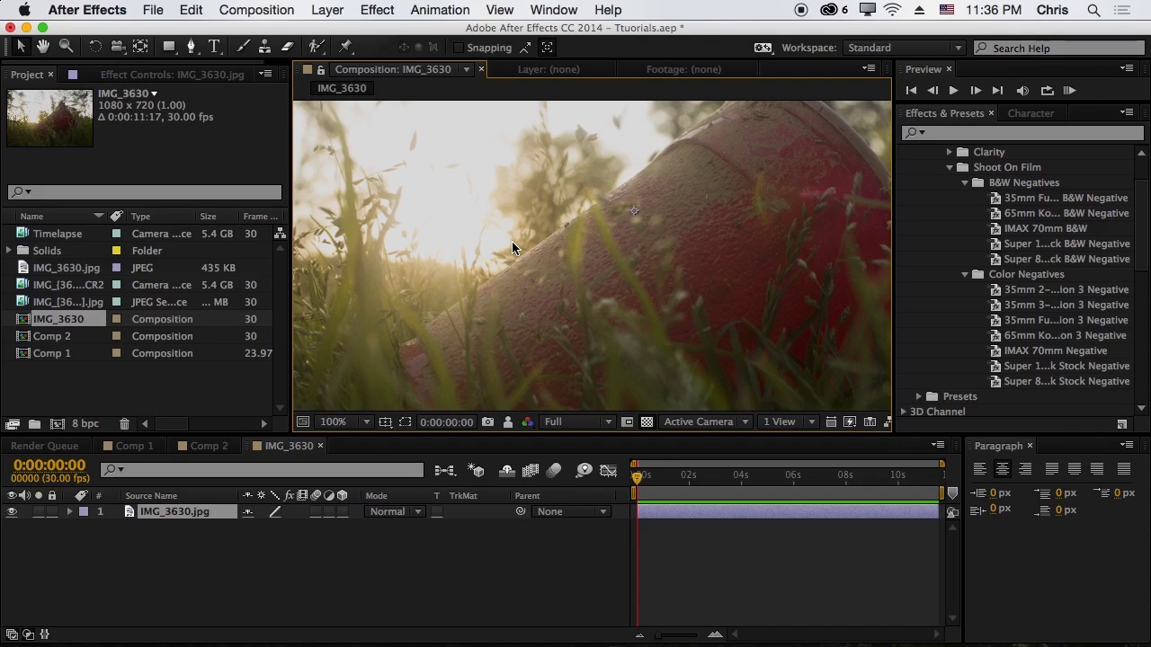
{"action": "key", "text": "comma"}
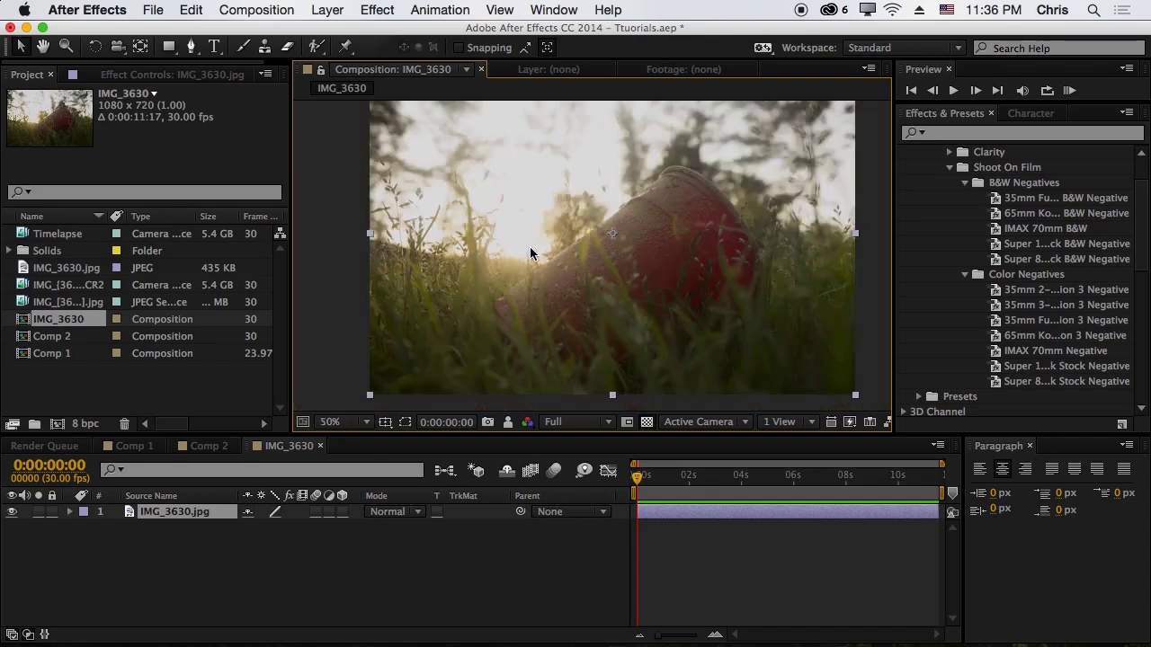
{"action": "key", "text": "h"}
{"action": "left_click_drag", "start_coordinate": [602, 286], "coordinate": [598, 295]}
{"action": "key", "text": "v"}
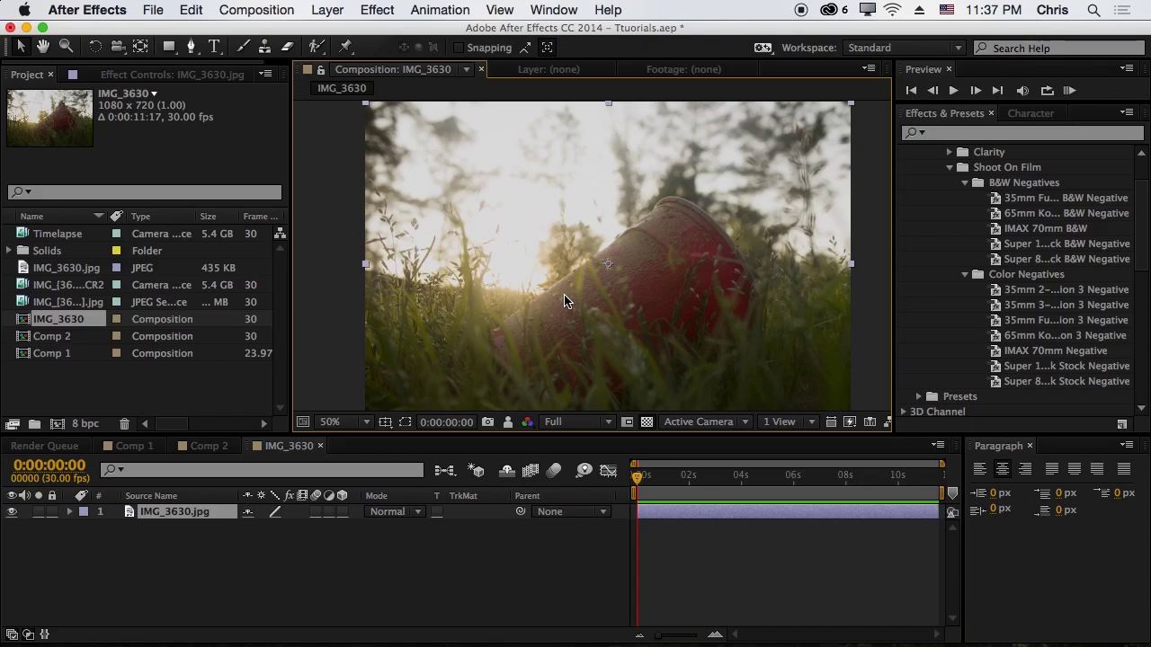
{"action": "scroll", "coordinate": [580, 301], "scroll_direction": "up", "scroll_amount": 4}
Step: Deselect the photo layer and select the Super 8 Stock Negative preset under Color Negatives
{"action": "scroll", "coordinate": [579, 301], "scroll_direction": "down", "scroll_amount": 4}
{"action": "left_click", "coordinate": [976, 134]}
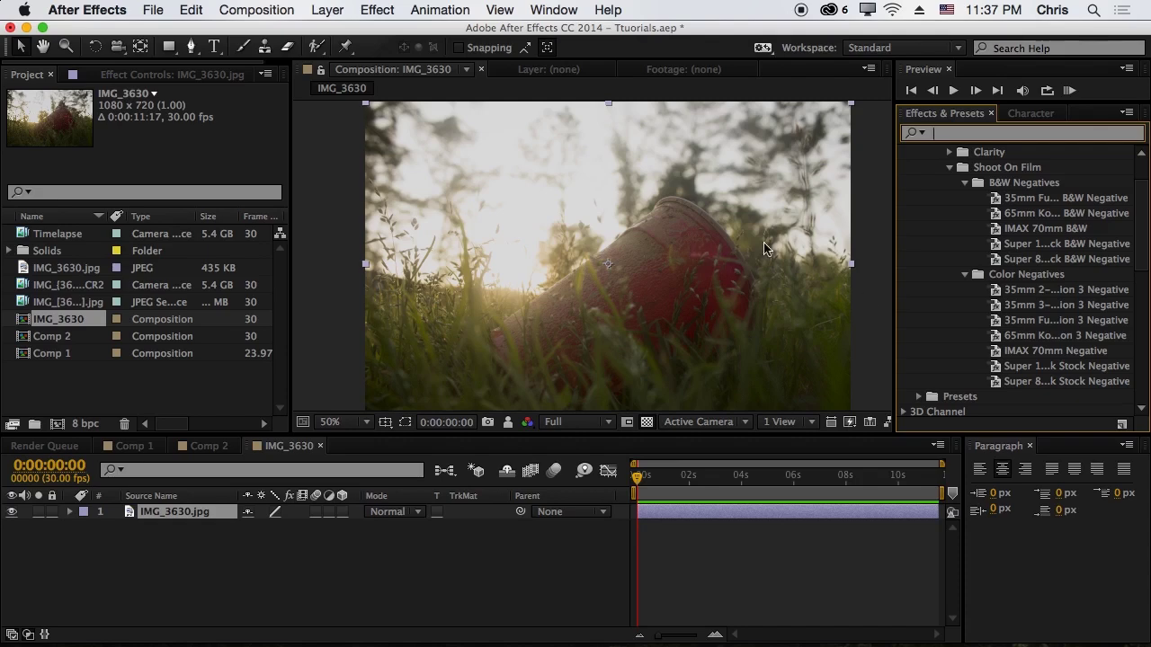
{"action": "left_click", "coordinate": [877, 221]}
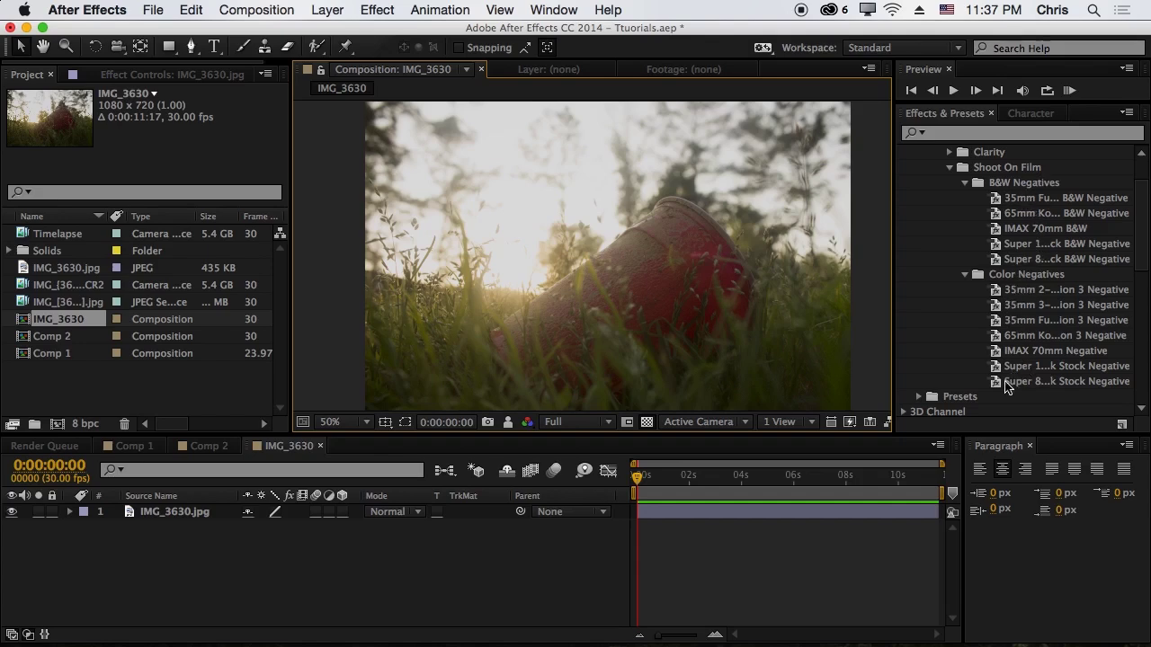
{"action": "left_click", "coordinate": [1036, 382]}
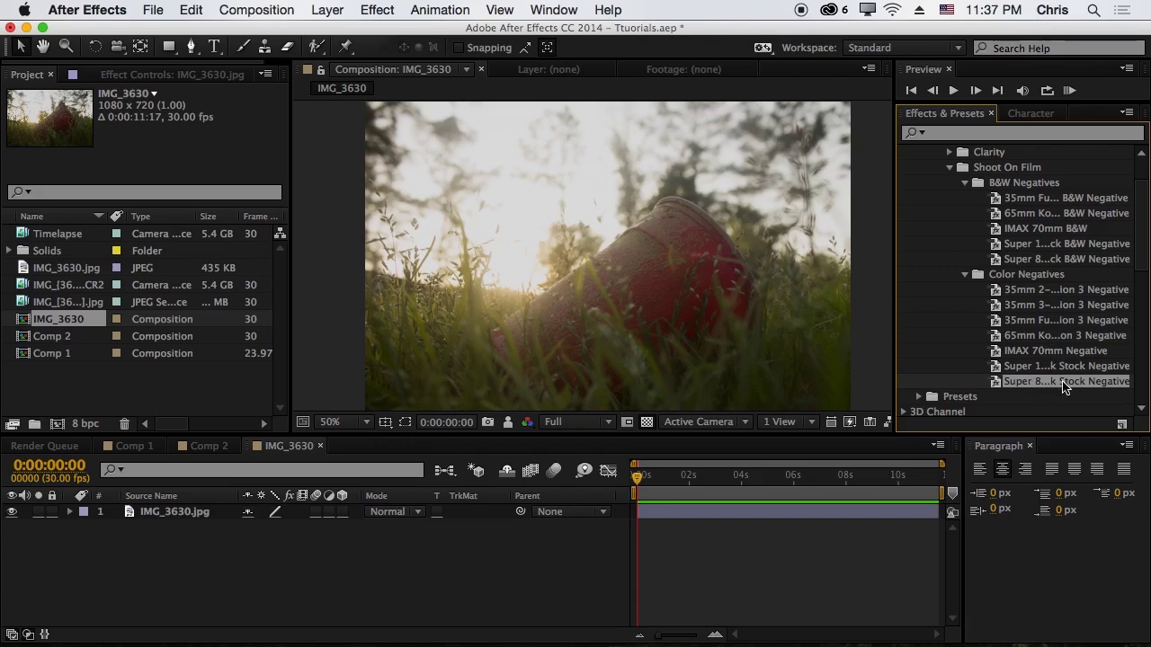
Step: Drop the Super 8 Stock Negative preset onto the photo and inspect the grain close up
{"action": "left_click_drag", "start_coordinate": [1041, 384], "coordinate": [657, 291]}
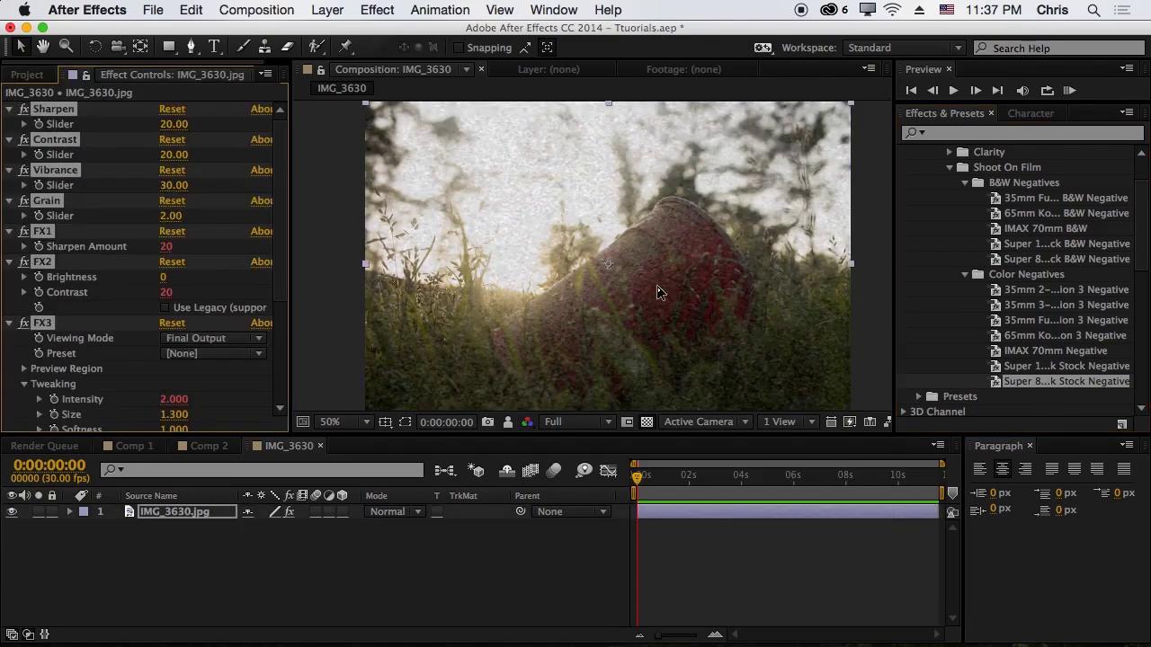
{"action": "left_click", "coordinate": [873, 291]}
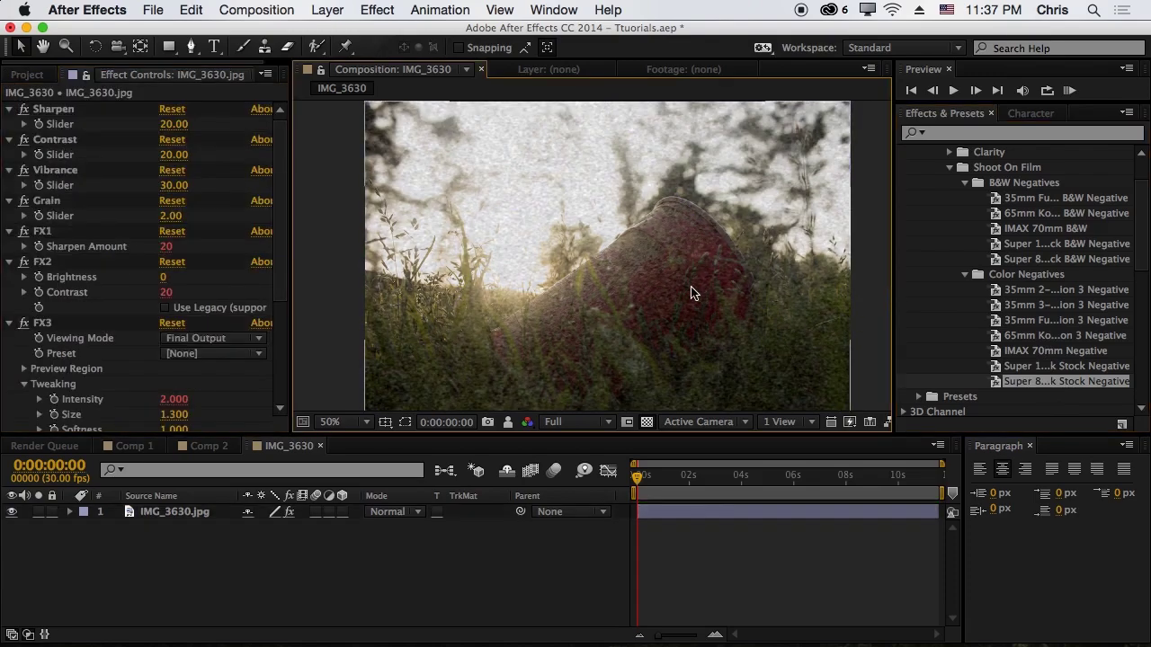
{"action": "scroll", "coordinate": [634, 290], "scroll_direction": "up", "scroll_amount": 3}
{"action": "scroll", "coordinate": [634, 293], "scroll_direction": "down", "scroll_amount": 1}
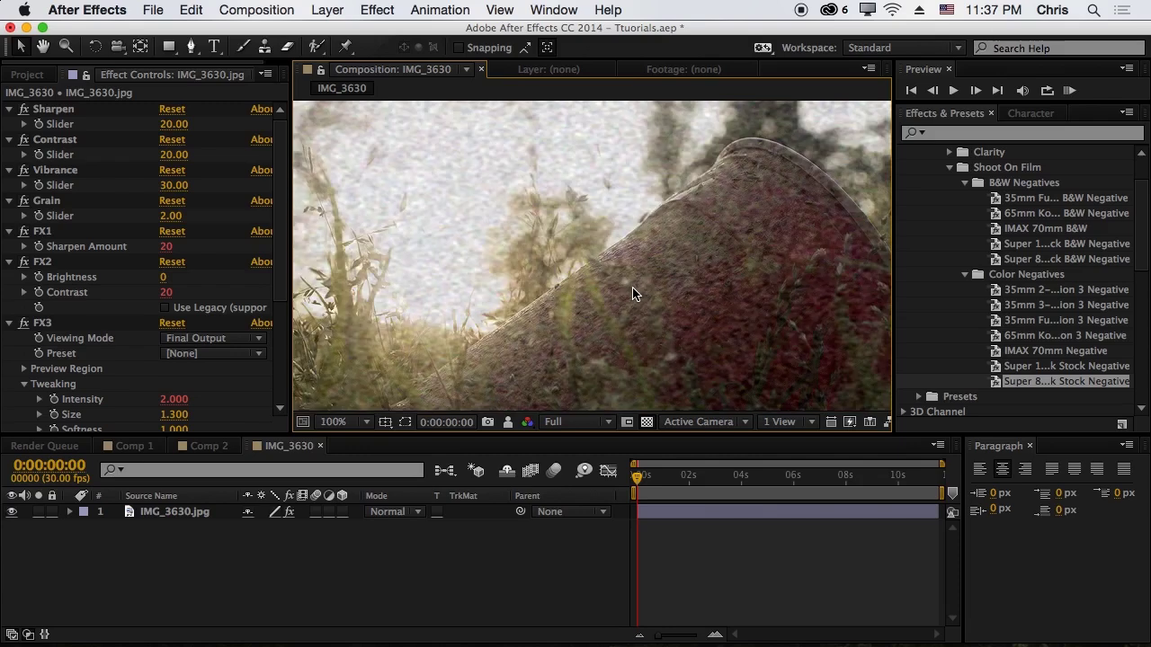
{"action": "left_click_drag", "start_coordinate": [607, 268], "coordinate": [566, 218]}
{"action": "key", "text": "v"}
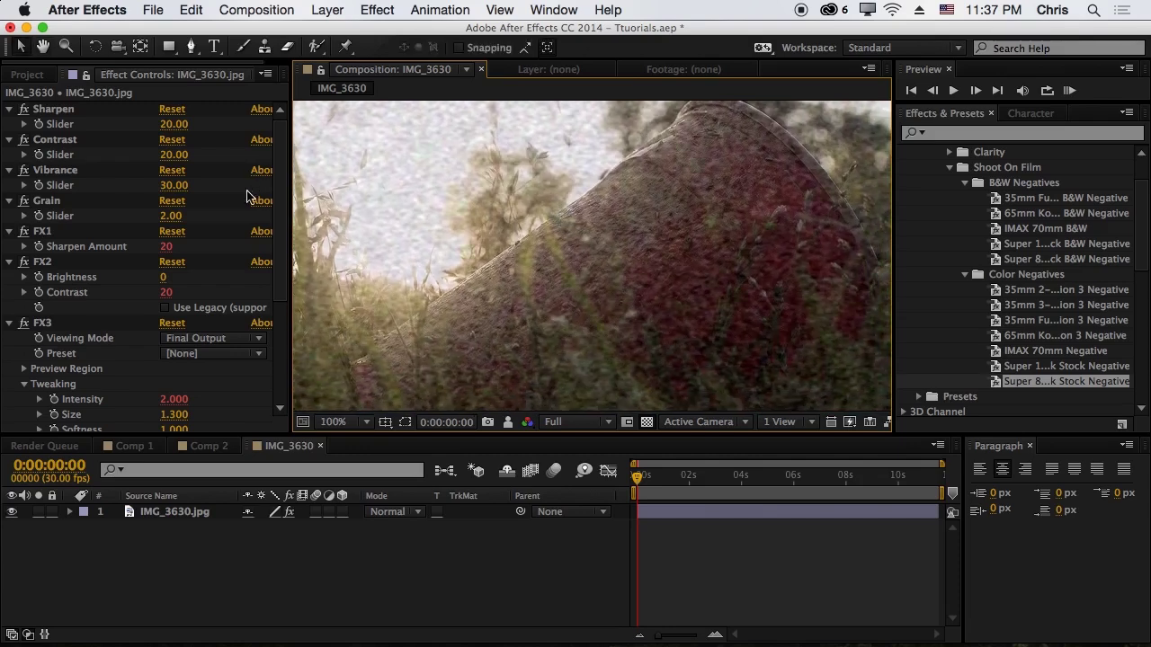
Step: Set the Grain amount to 1.50 and the FX3 grain Size to 1.000
{"action": "left_click", "coordinate": [172, 216]}
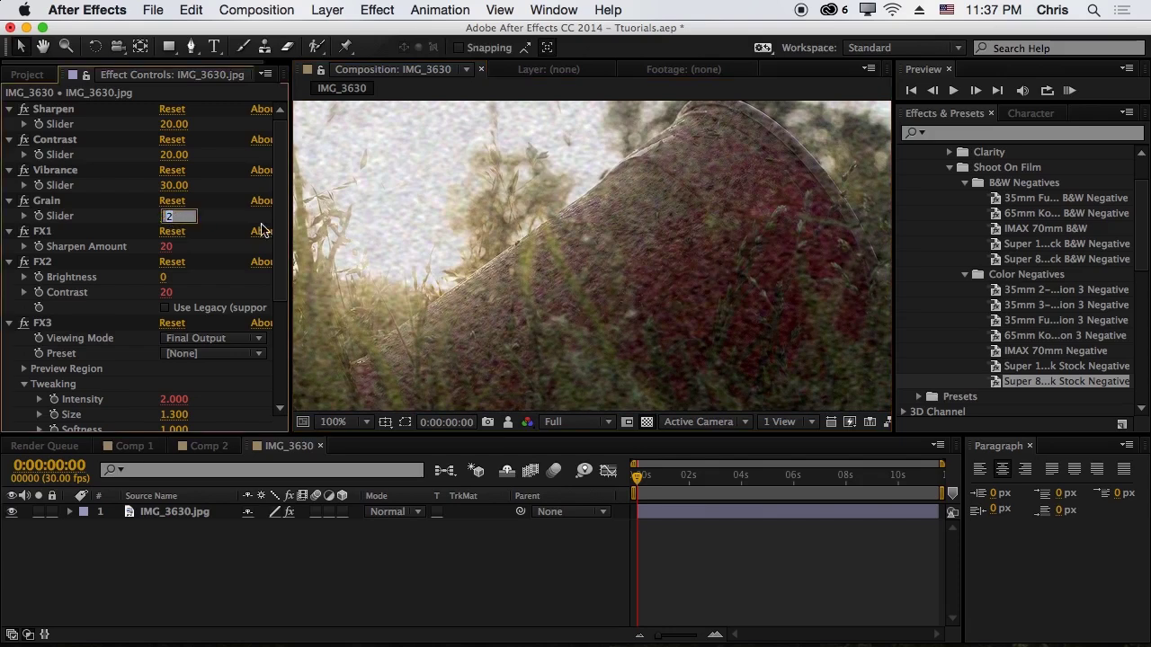
{"action": "type", "text": "1.5"}
{"action": "key", "text": "Return"}
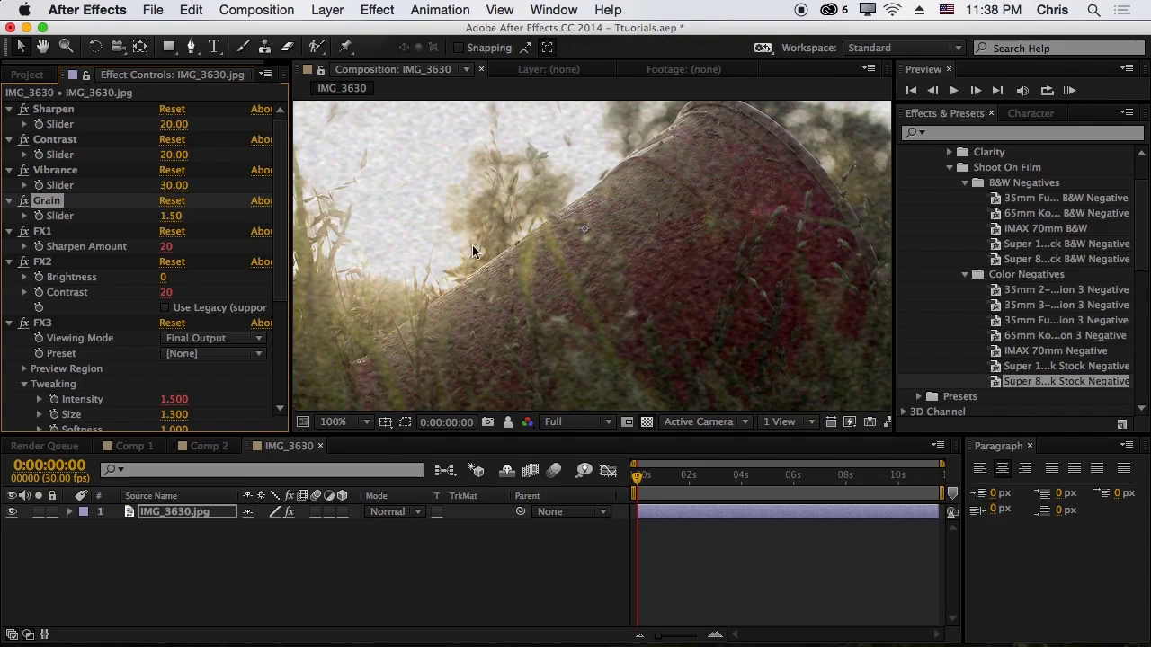
{"action": "key", "text": "comma"}
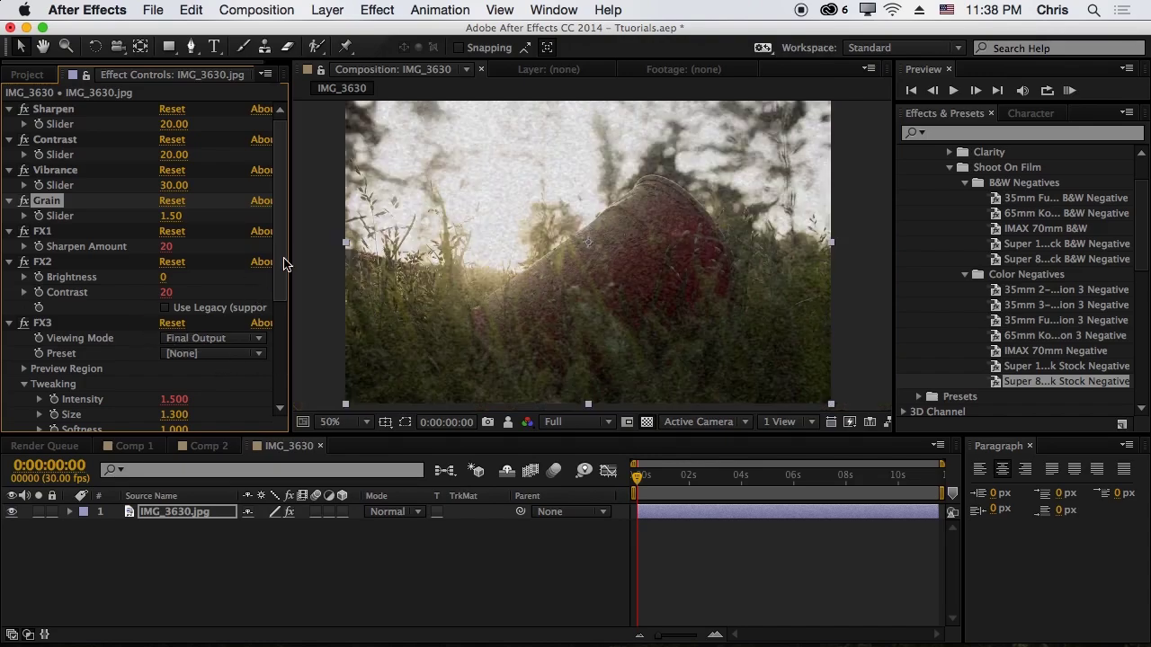
{"action": "left_click_drag", "start_coordinate": [283, 264], "coordinate": [292, 385]}
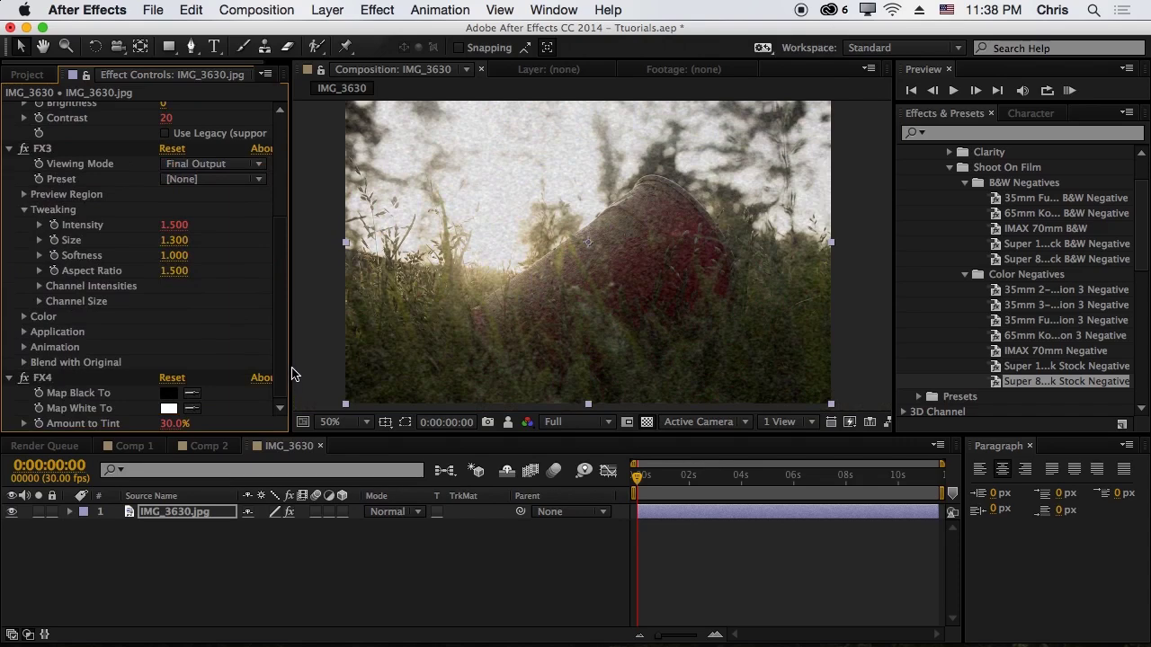
{"action": "left_click", "coordinate": [178, 240]}
{"action": "type", "text": "1"}
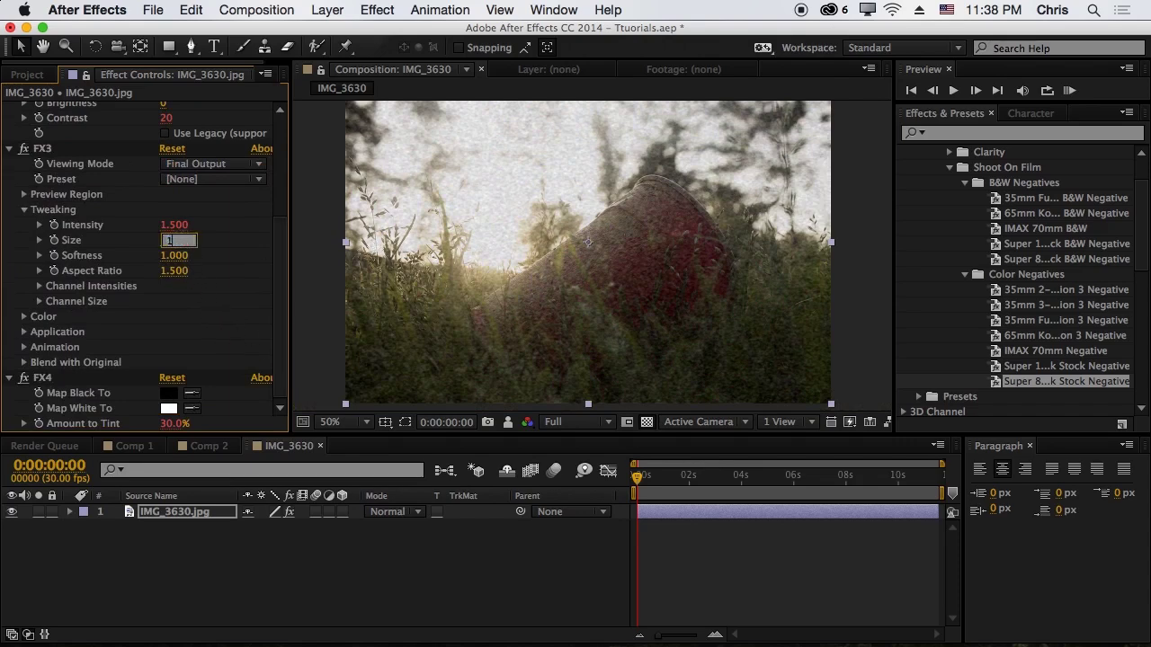
{"action": "key", "text": "Return"}
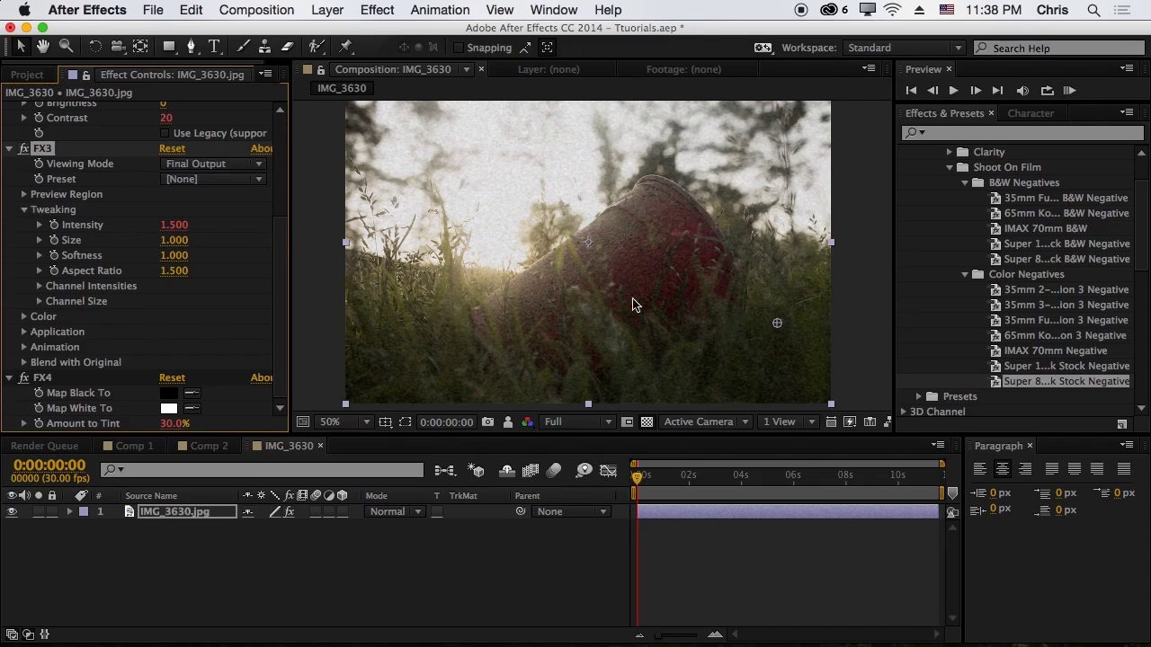
{"action": "left_click_drag", "start_coordinate": [634, 304], "coordinate": [654, 326]}
{"action": "scroll", "coordinate": [72, 229], "scroll_direction": "up", "scroll_amount": 1}
{"action": "scroll", "coordinate": [72, 229], "scroll_direction": "up", "scroll_amount": 6}
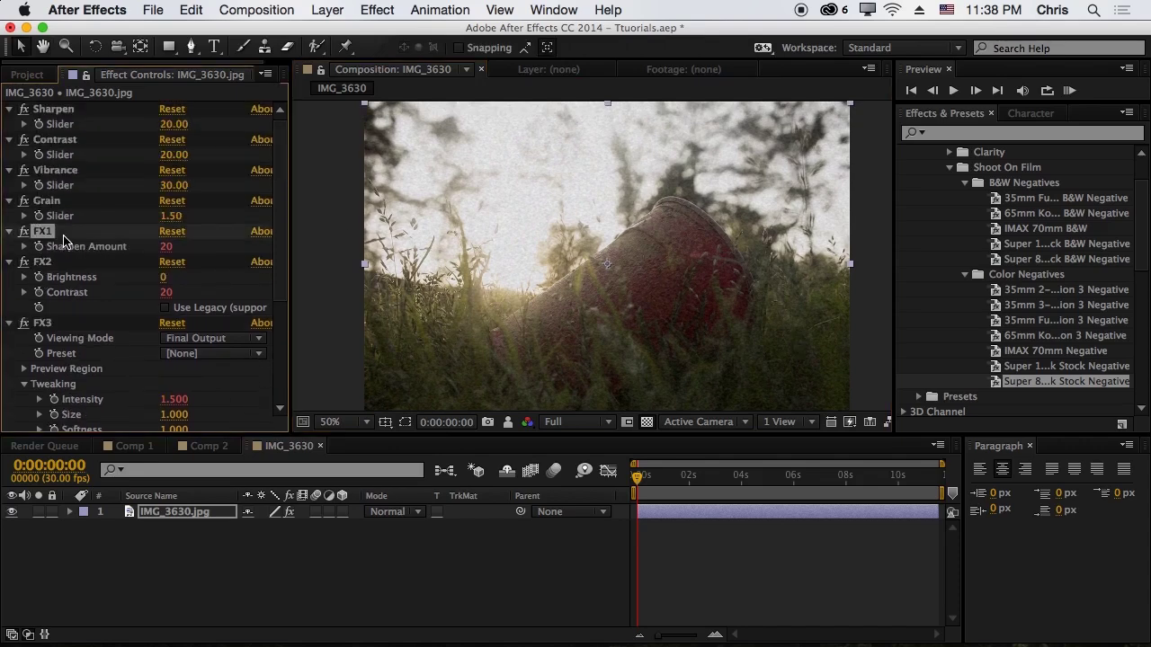
Step: Collapse the FX1, FX2, FX3 and FX4 effect settings in Effect Controls
{"action": "left_click", "coordinate": [94, 203]}
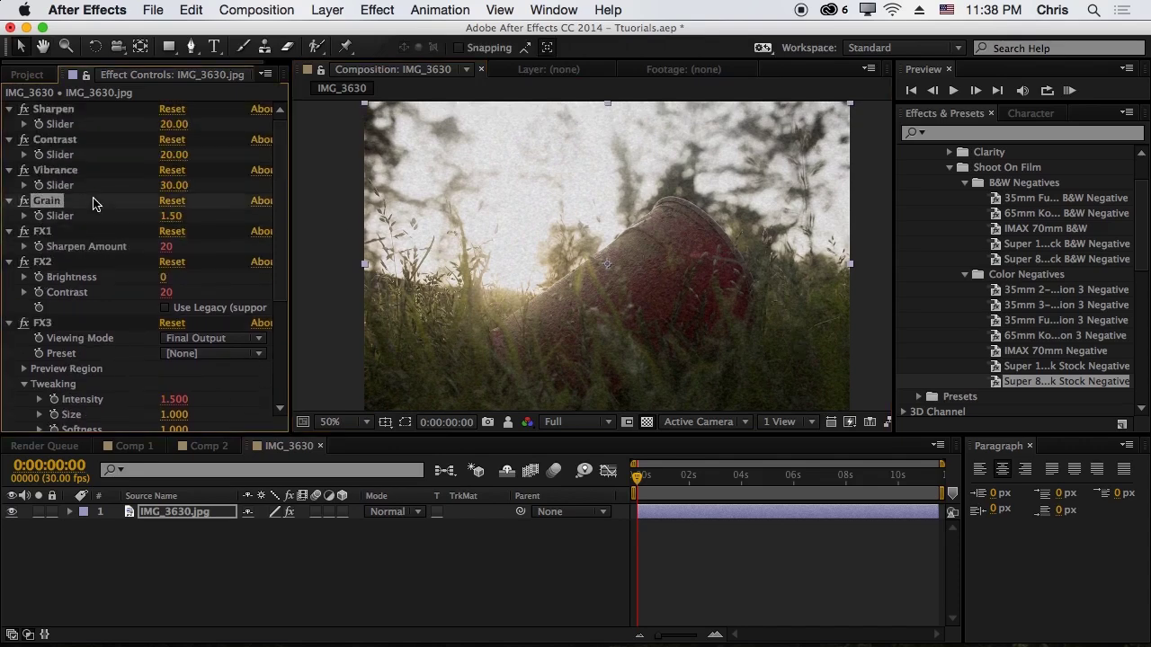
{"action": "left_click", "coordinate": [9, 233]}
{"action": "left_click", "coordinate": [8, 244]}
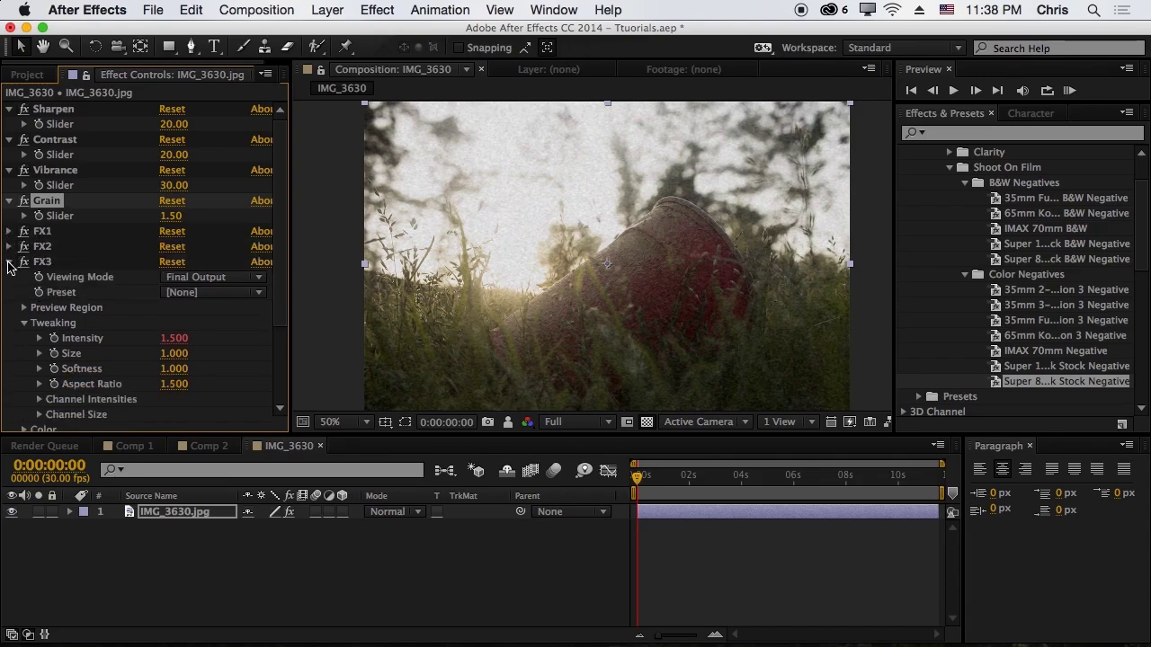
{"action": "left_click", "coordinate": [9, 262]}
{"action": "left_click", "coordinate": [9, 277]}
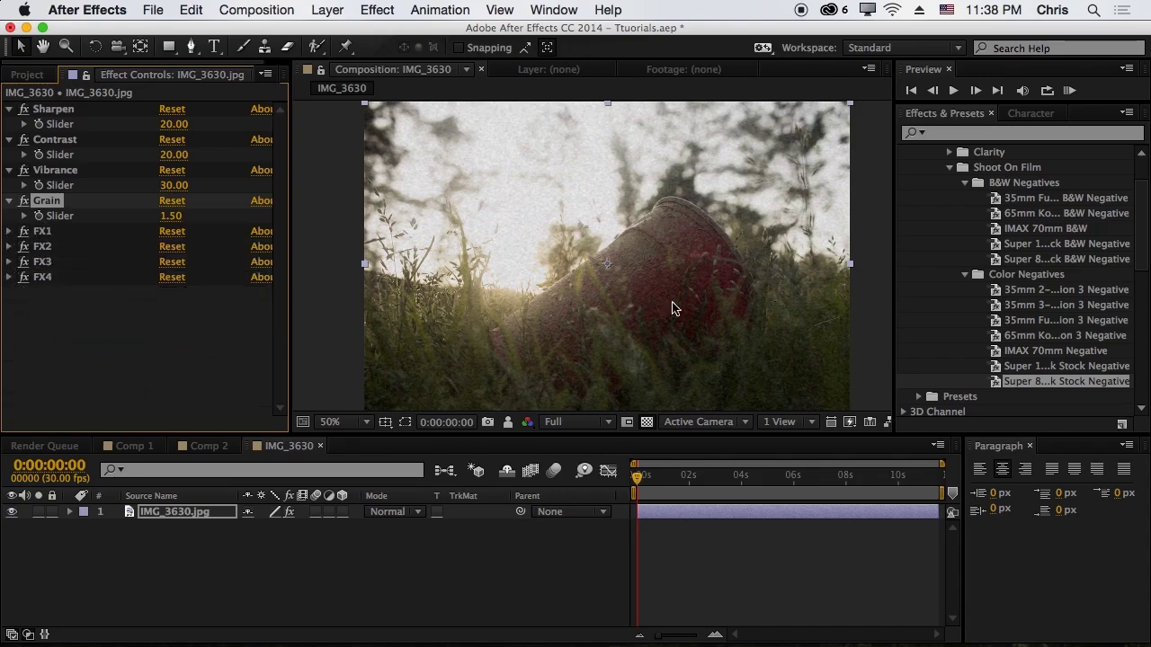
{"action": "scroll", "coordinate": [634, 293], "scroll_direction": "up", "scroll_amount": 2}
{"action": "scroll", "coordinate": [627, 293], "scroll_direction": "down", "scroll_amount": 2}
{"action": "scroll", "coordinate": [628, 293], "scroll_direction": "up", "scroll_amount": 2}
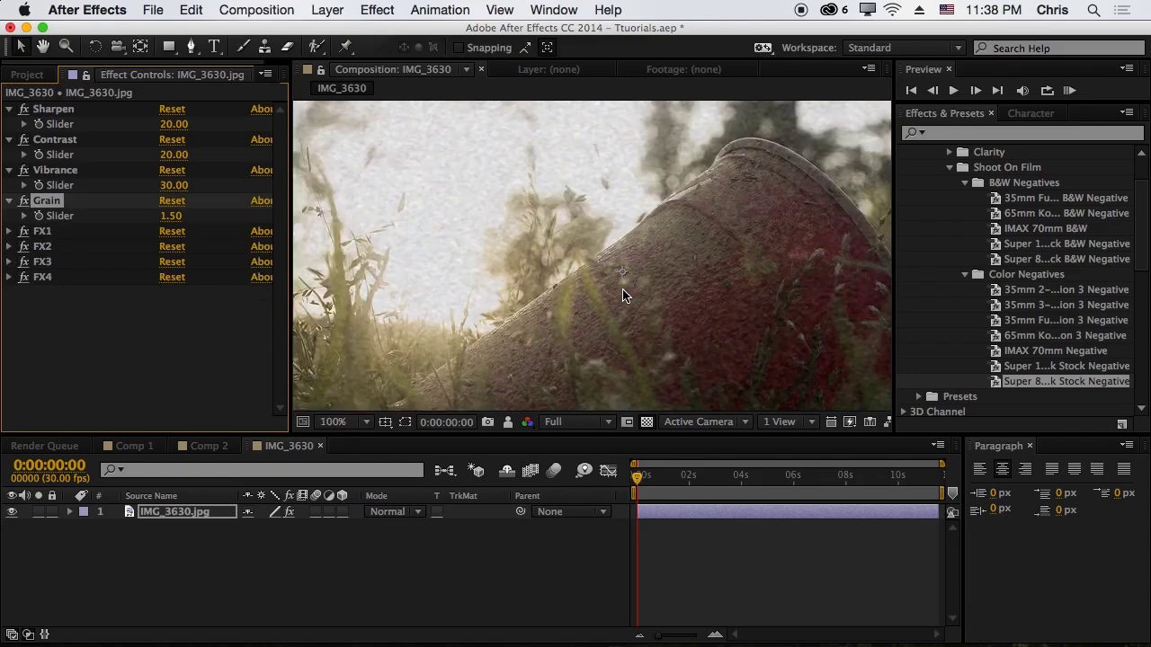
Step: Try stronger Sharpen values, then 0, and finally set Sharpen to 20
{"action": "mouse_move", "coordinate": [176, 124]}
{"action": "left_mouse_down"}
{"action": "mouse_move", "coordinate": [218, 124]}
{"action": "mouse_move", "coordinate": [170, 135]}
{"action": "mouse_move", "coordinate": [240, 125]}
{"action": "mouse_move", "coordinate": [183, 131]}
{"action": "left_mouse_up"}
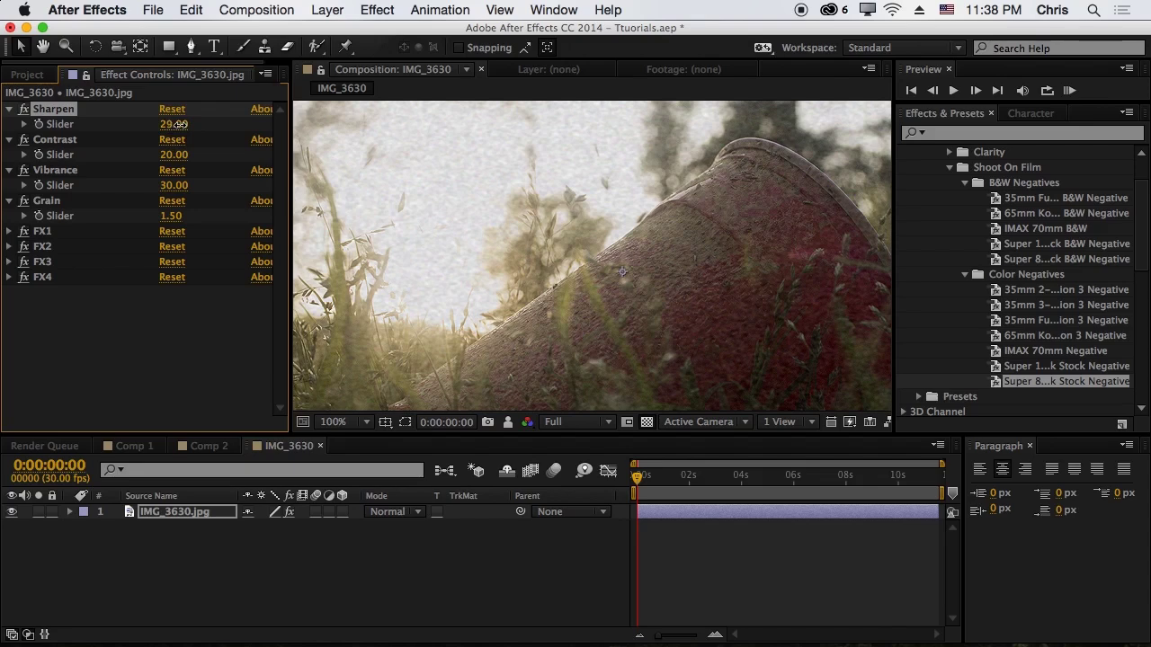
{"action": "mouse_move", "coordinate": [180, 125]}
{"action": "left_mouse_down"}
{"action": "mouse_move", "coordinate": [38, 123]}
{"action": "mouse_move", "coordinate": [168, 125]}
{"action": "left_mouse_up"}
{"action": "left_click", "coordinate": [169, 124]}
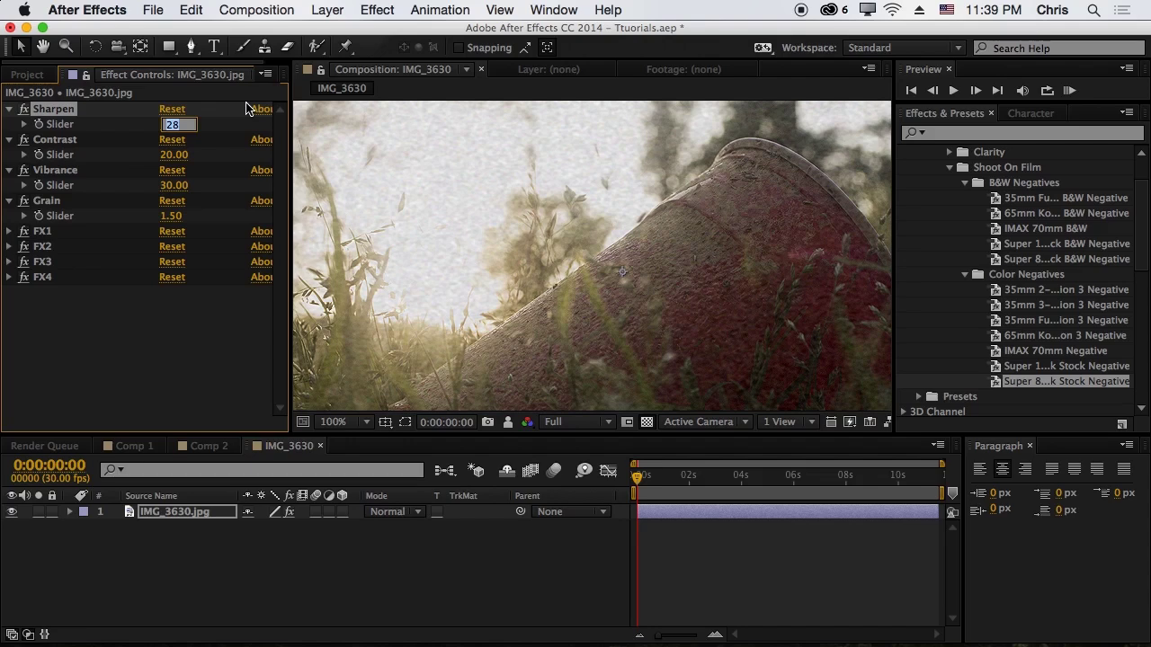
{"action": "type", "text": "0"}
{"action": "key", "text": "Return"}
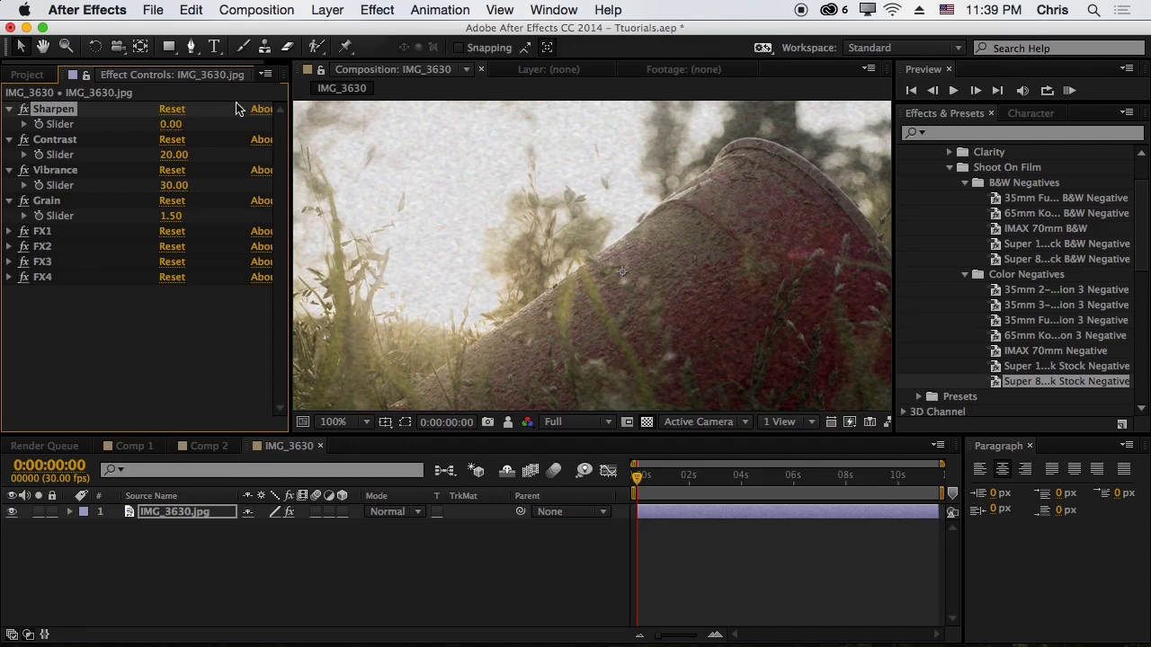
{"action": "left_click", "coordinate": [179, 125]}
{"action": "type", "text": "20"}
{"action": "key", "text": "Return"}
{"action": "mouse_move", "coordinate": [175, 155]}
{"action": "left_mouse_down"}
{"action": "mouse_move", "coordinate": [194, 154]}
{"action": "mouse_move", "coordinate": [157, 157]}
{"action": "mouse_move", "coordinate": [183, 161]}
{"action": "left_mouse_up"}
{"action": "left_click", "coordinate": [176, 155]}
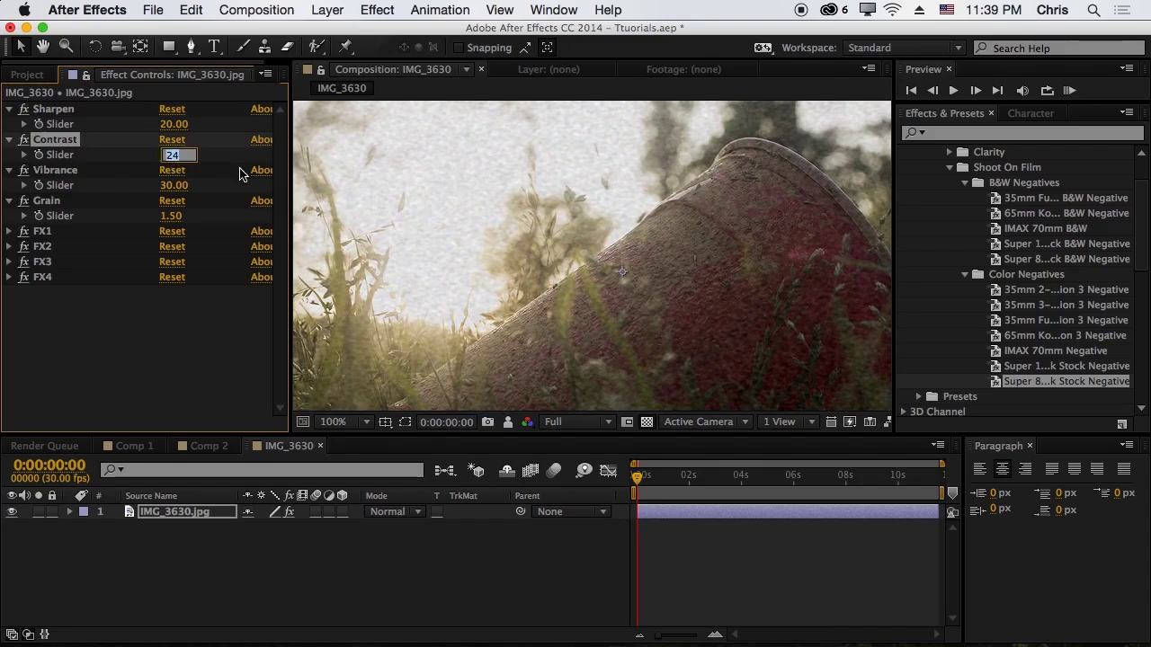
{"action": "type", "text": "20"}
{"action": "key", "text": "Return"}
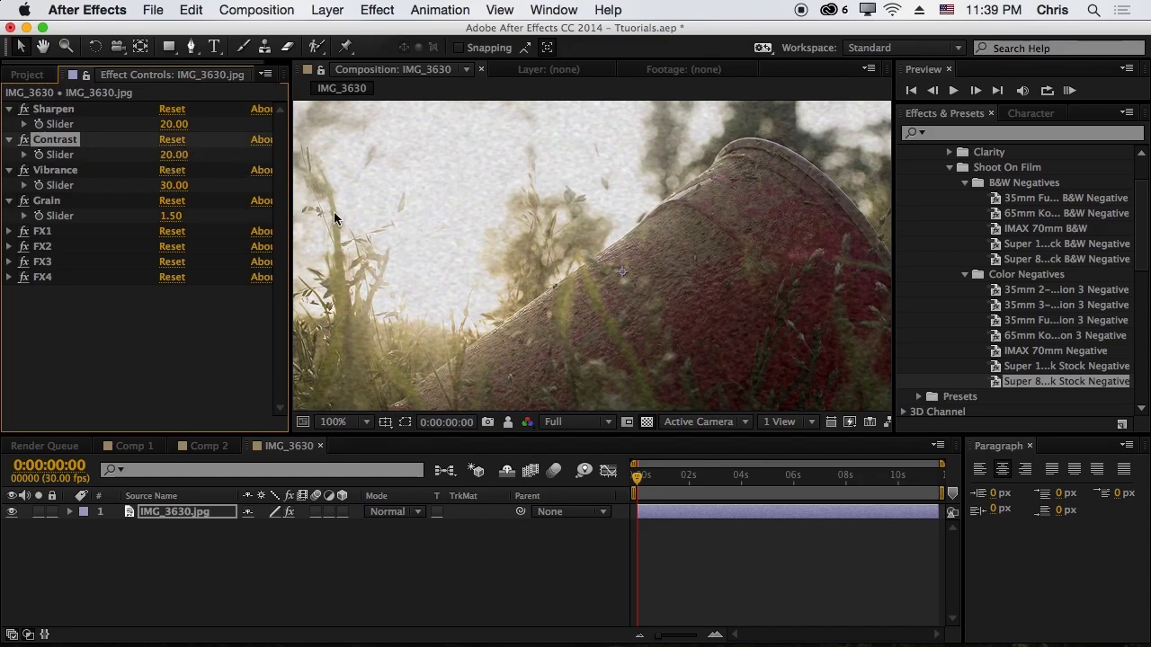
{"action": "left_click_drag", "start_coordinate": [335, 219], "coordinate": [461, 78]}
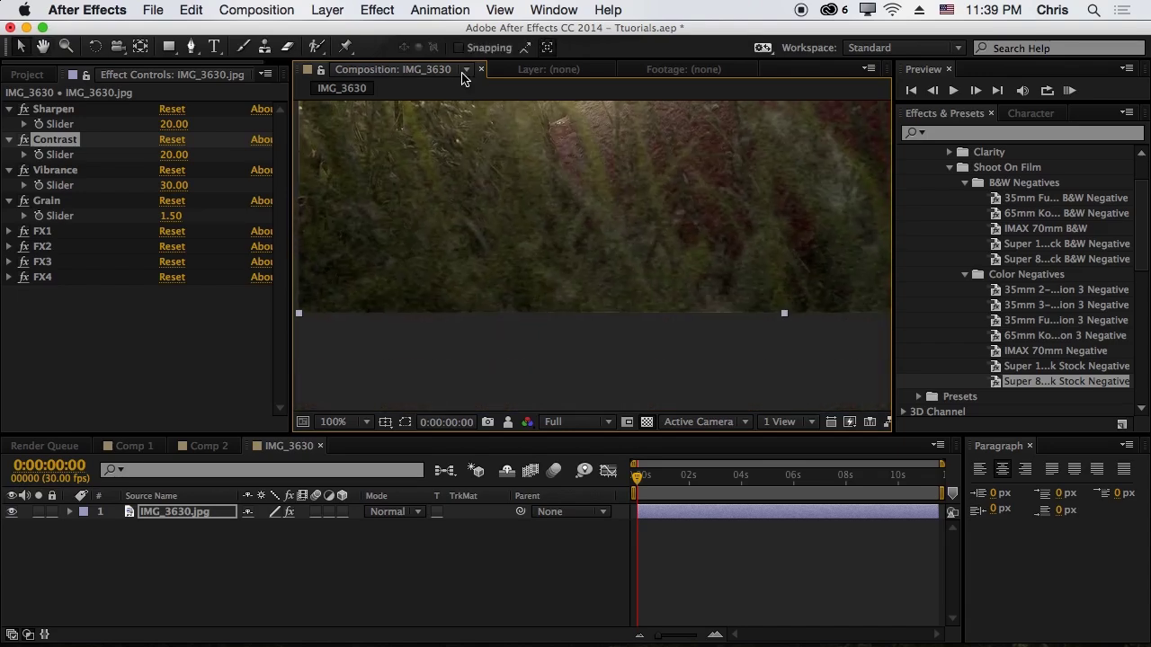
{"action": "key", "text": "h"}
{"action": "left_click_drag", "start_coordinate": [473, 237], "coordinate": [439, 335]}
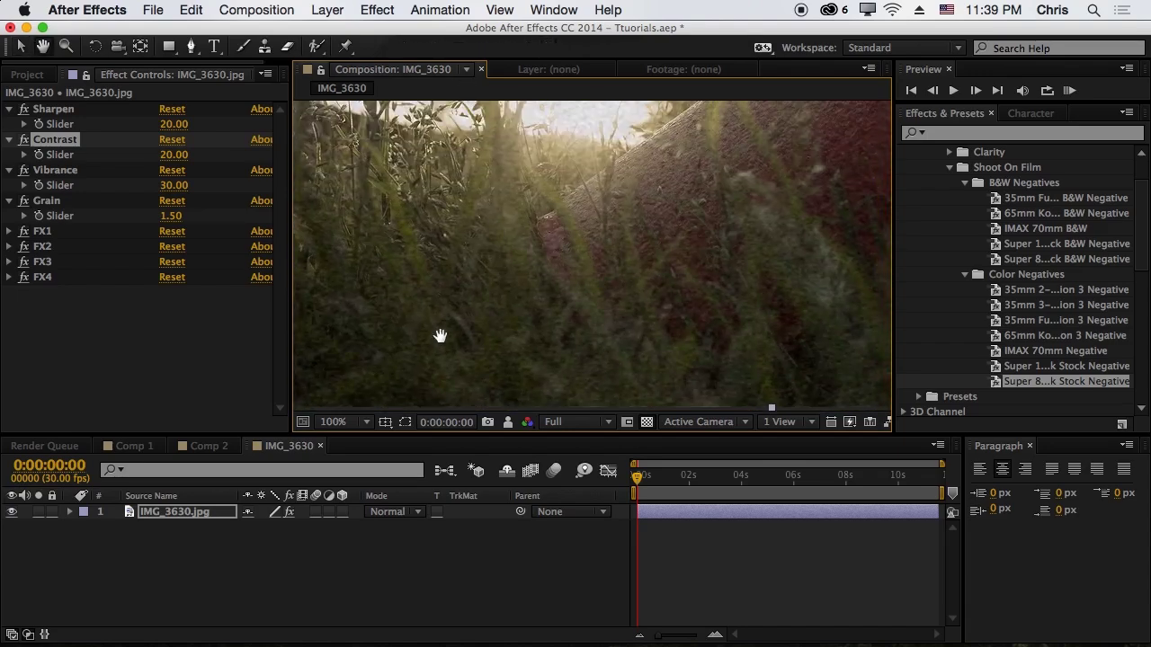
{"action": "key", "text": "v"}
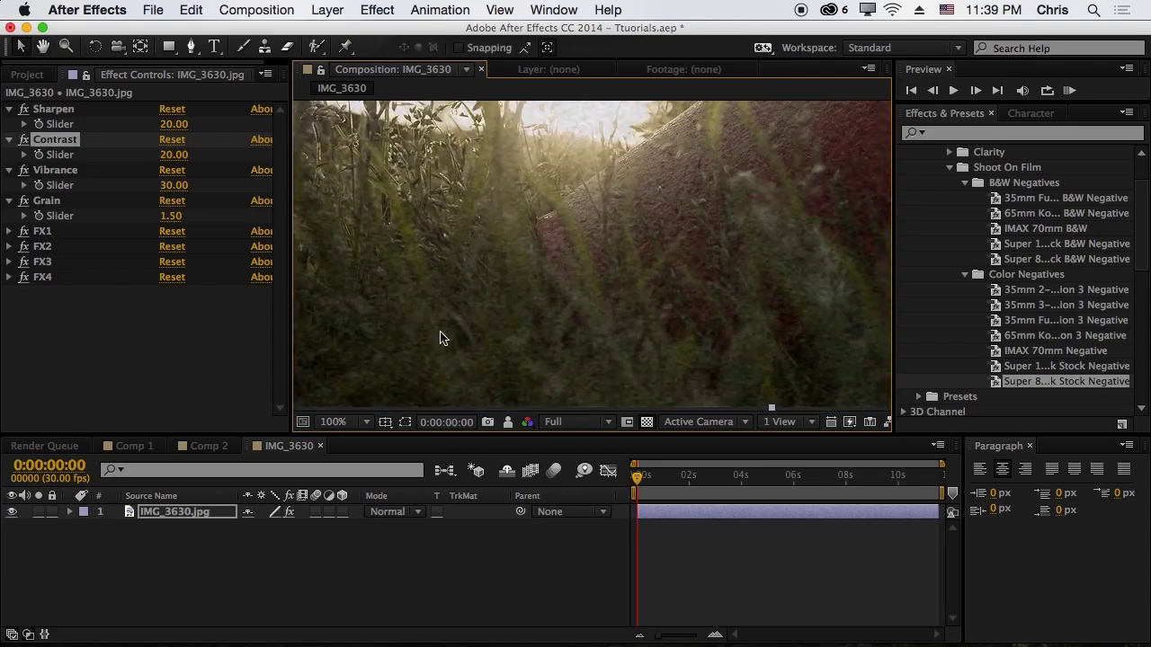
{"action": "left_click", "coordinate": [289, 512]}
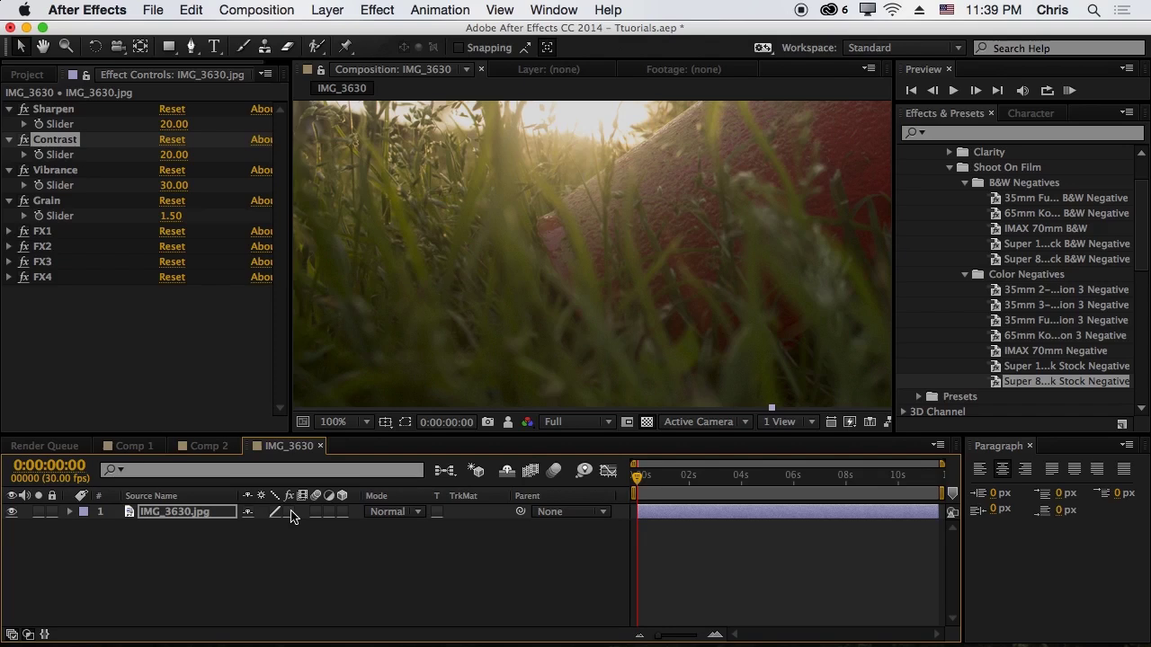
{"action": "left_click", "coordinate": [289, 512]}
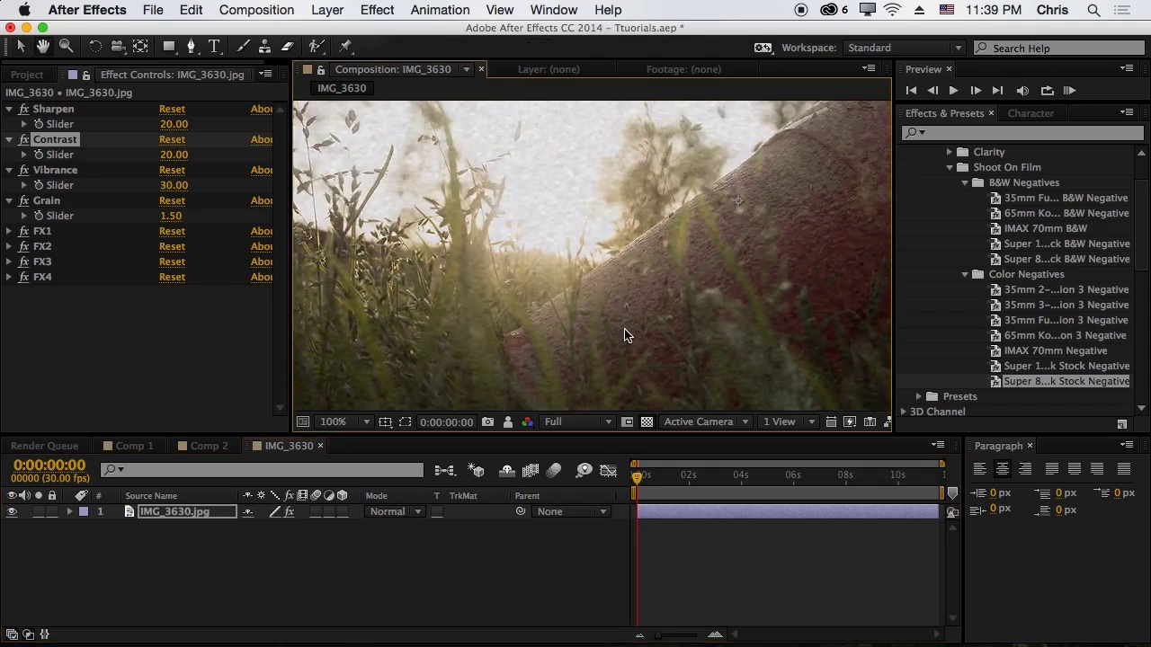
{"action": "left_click_drag", "start_coordinate": [602, 232], "coordinate": [497, 210]}
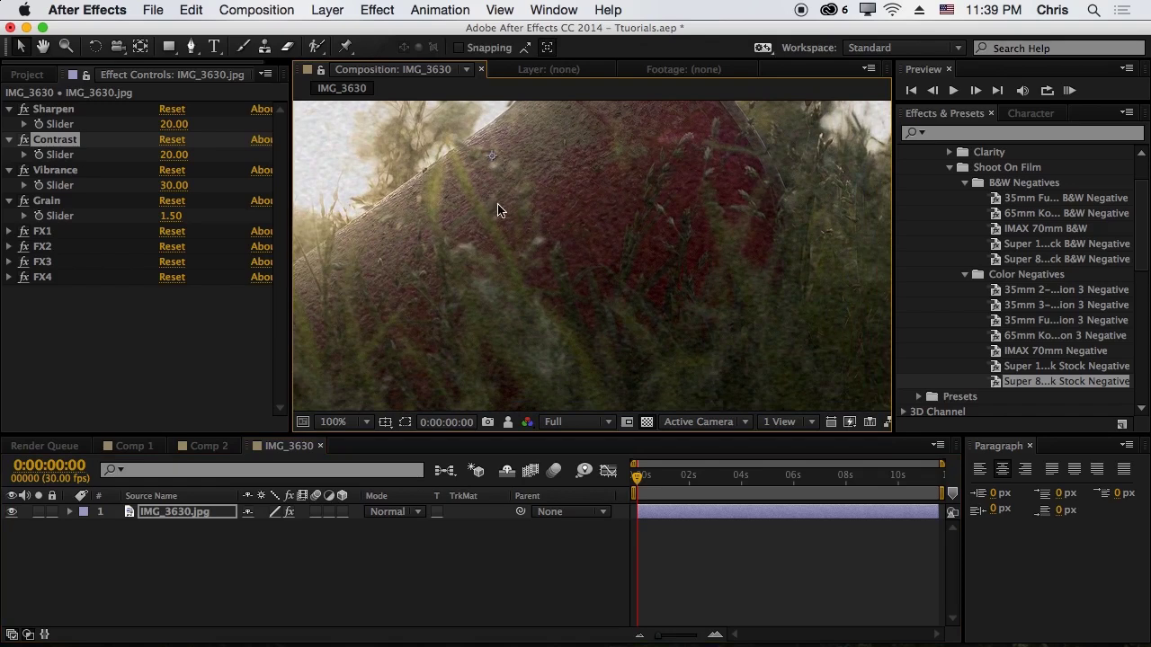
Step: Set the Grain amount to 0 and compare the photo with effects toggled off and on
{"action": "left_click", "coordinate": [171, 218]}
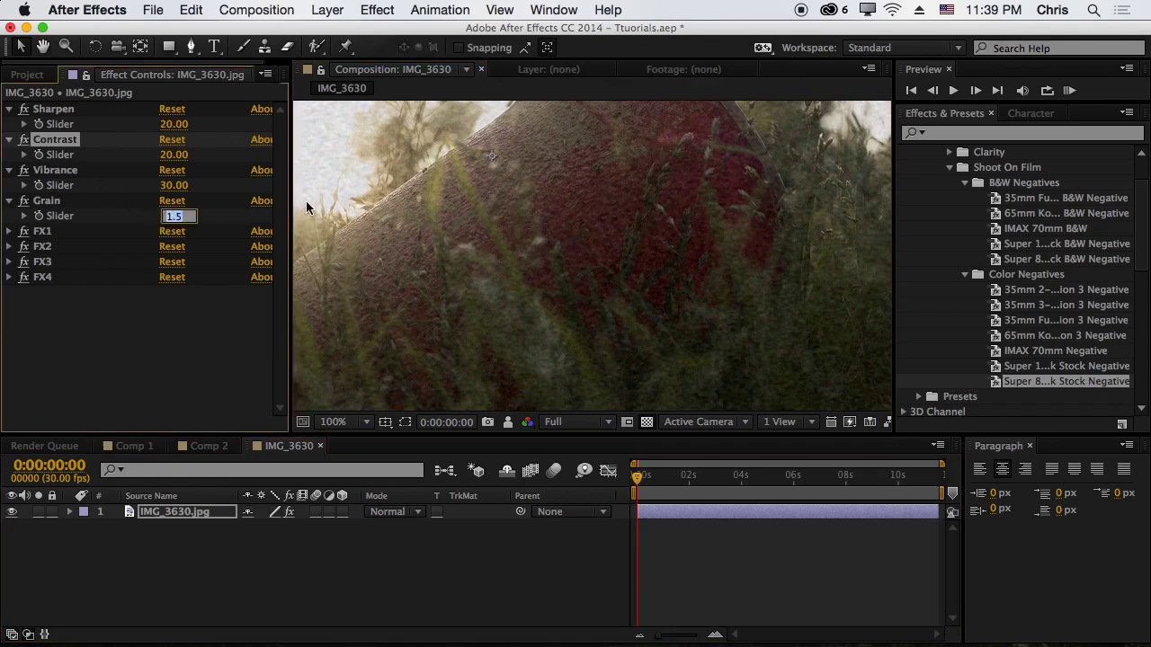
{"action": "type", "text": "0"}
{"action": "key", "text": "Return"}
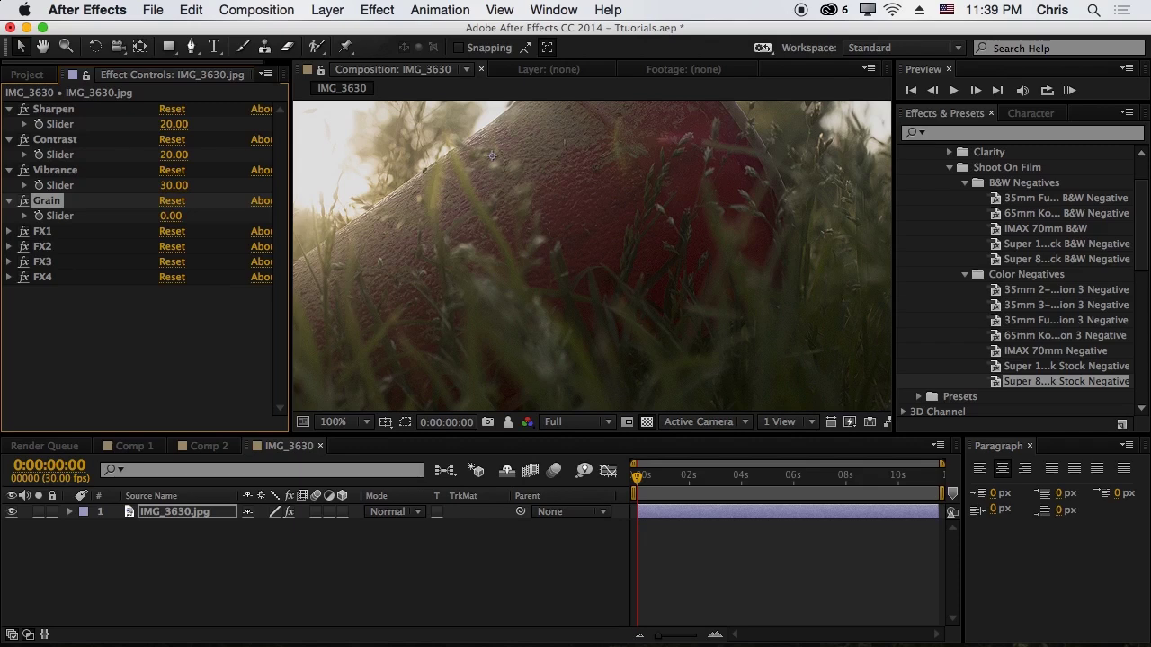
{"action": "left_click_drag", "start_coordinate": [313, 170], "coordinate": [670, 230]}
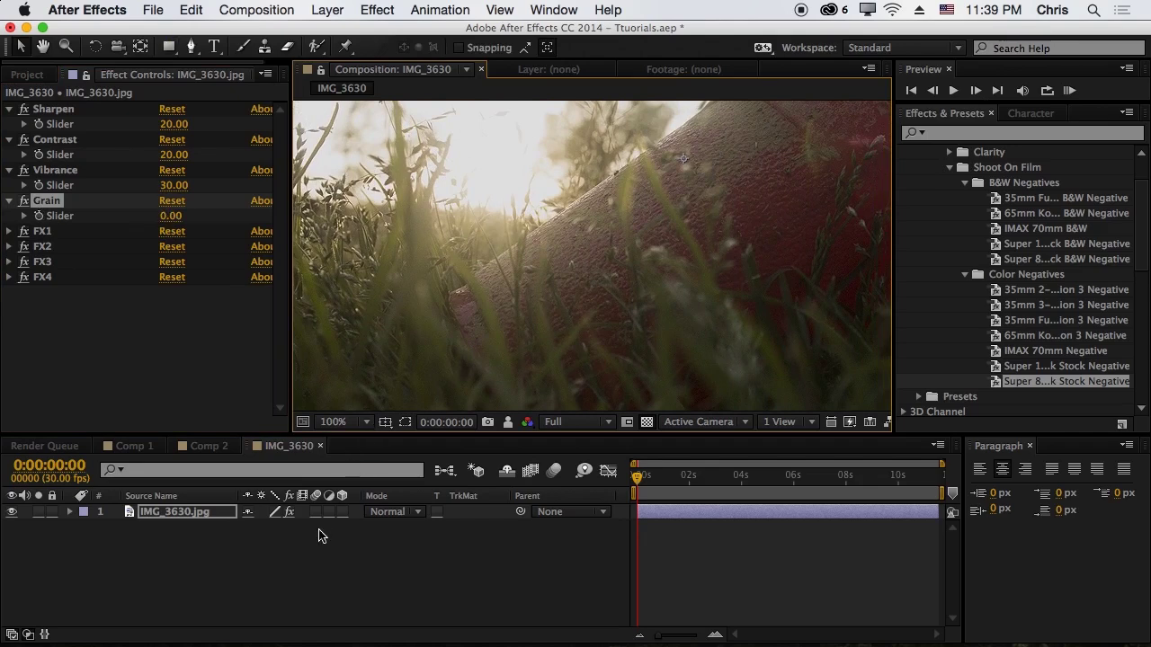
{"action": "left_click", "coordinate": [290, 512]}
{"action": "left_click", "coordinate": [289, 512]}
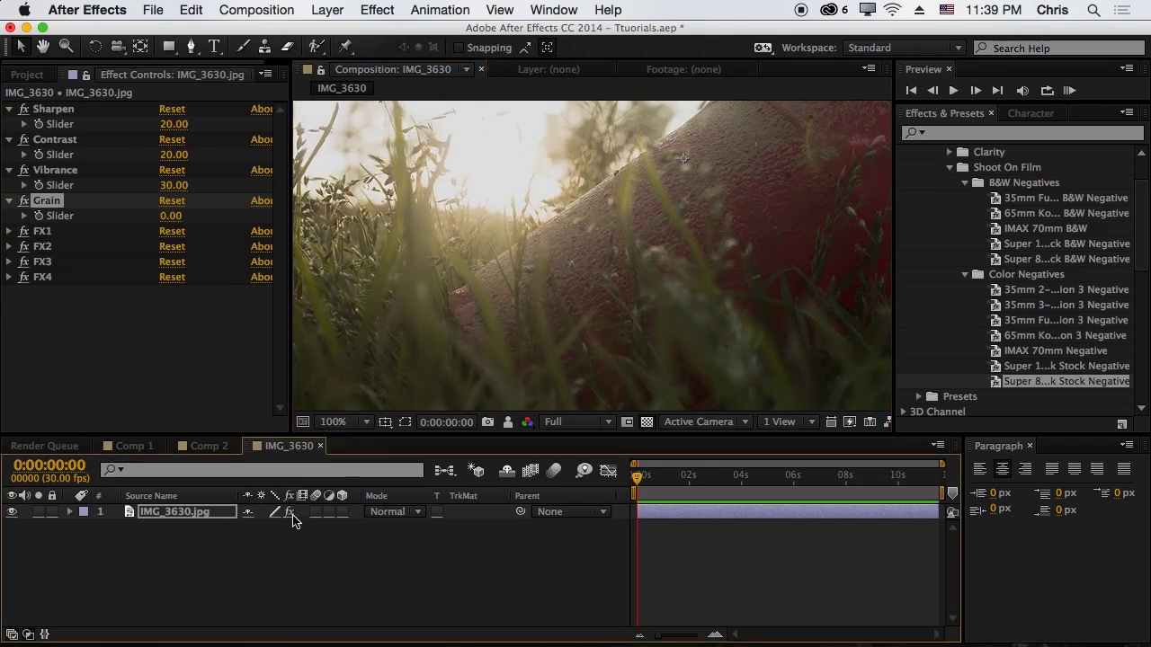
{"action": "left_click_drag", "start_coordinate": [513, 278], "coordinate": [462, 360]}
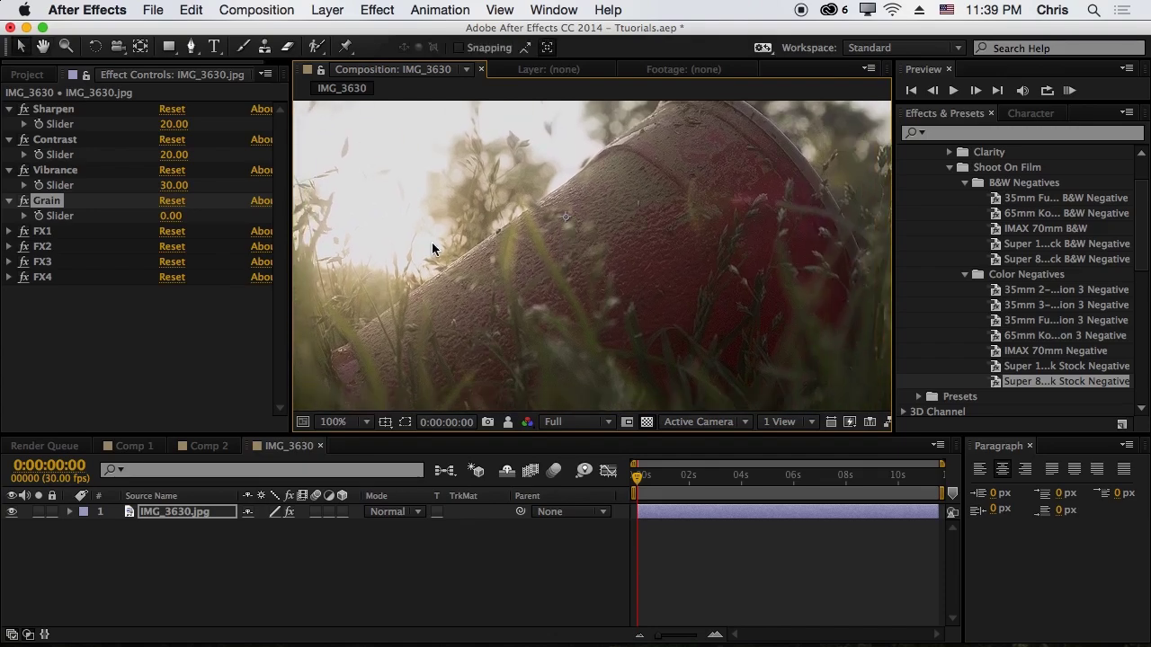
{"action": "scroll", "coordinate": [431, 242], "scroll_direction": "down", "scroll_amount": 2}
{"action": "scroll", "coordinate": [452, 251], "scroll_direction": "up", "scroll_amount": 2}
{"action": "scroll", "coordinate": [452, 251], "scroll_direction": "down", "scroll_amount": 1}
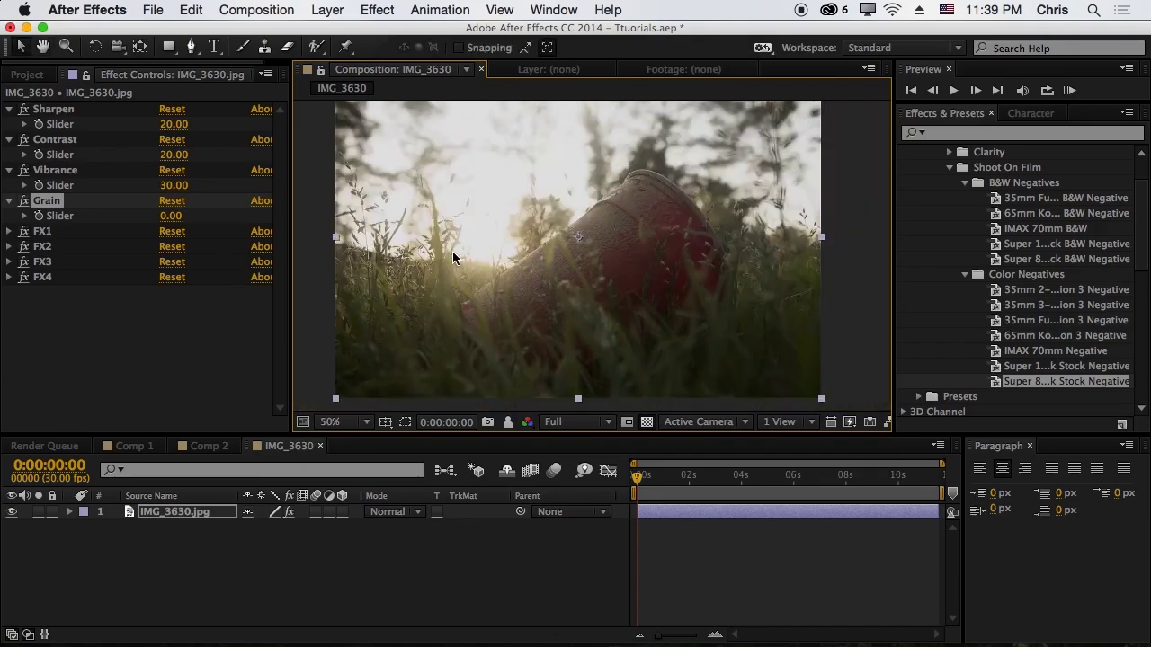
{"action": "scroll", "coordinate": [452, 251], "scroll_direction": "up", "scroll_amount": 1}
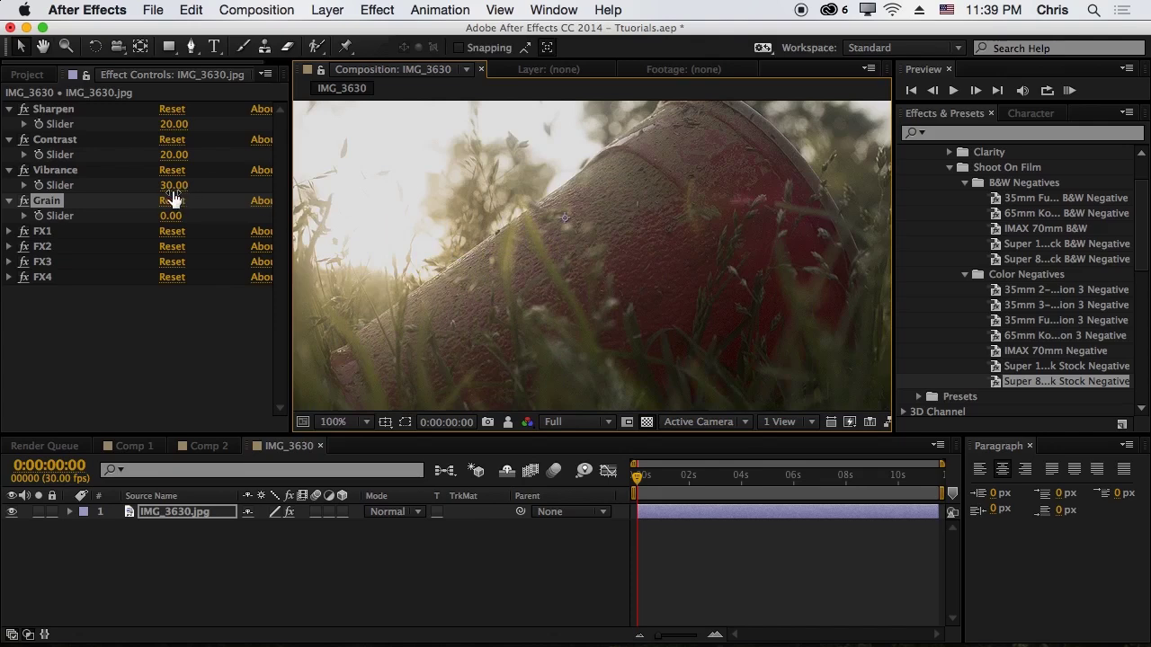
{"action": "left_click", "coordinate": [211, 195]}
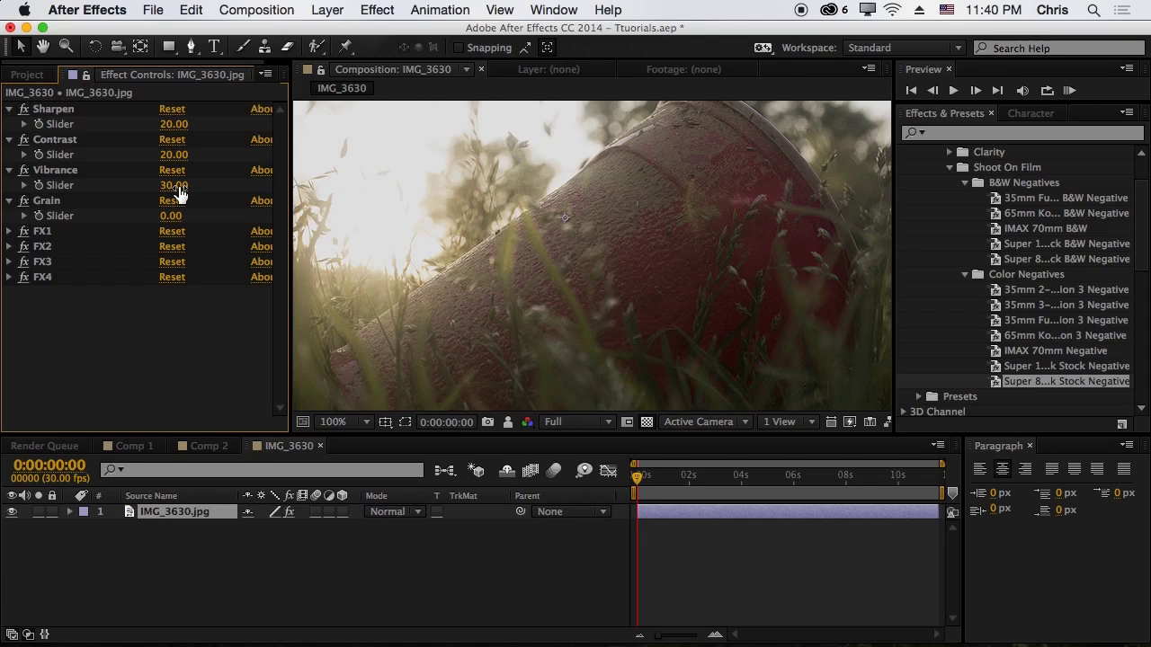
Step: Lower Vibrance to 15 and recentre the whole photo in the view
{"action": "mouse_move", "coordinate": [179, 191]}
{"action": "left_mouse_down"}
{"action": "mouse_move", "coordinate": [111, 193]}
{"action": "mouse_move", "coordinate": [172, 185]}
{"action": "left_mouse_up"}
{"action": "left_click", "coordinate": [172, 186]}
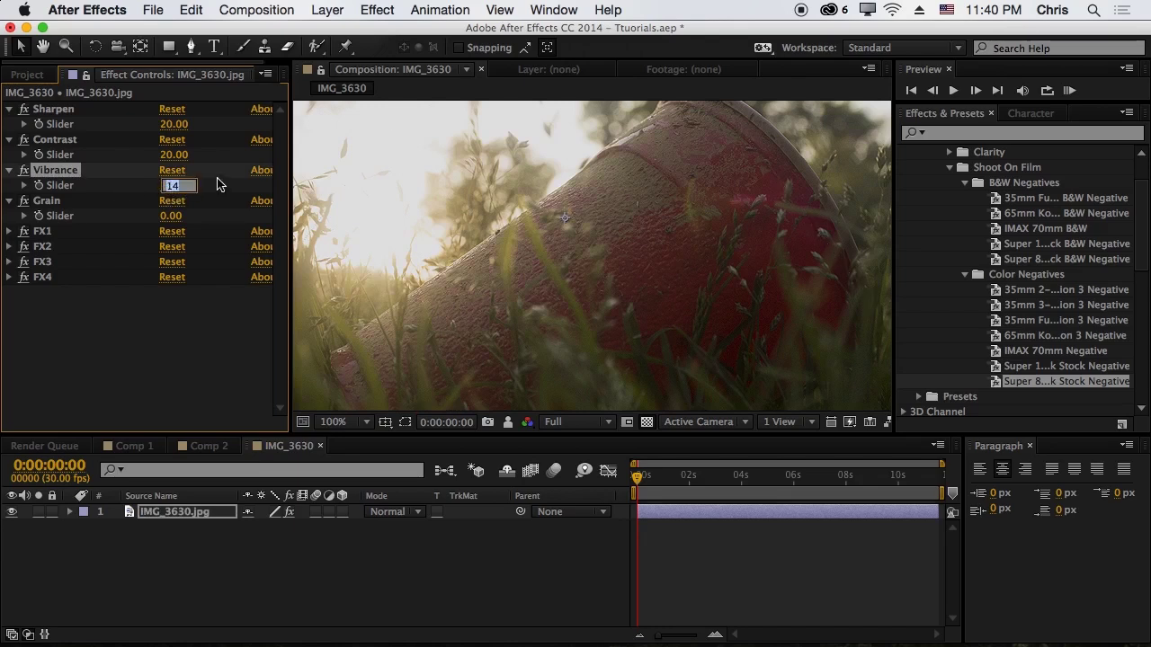
{"action": "type", "text": "15"}
{"action": "key", "text": "Return"}
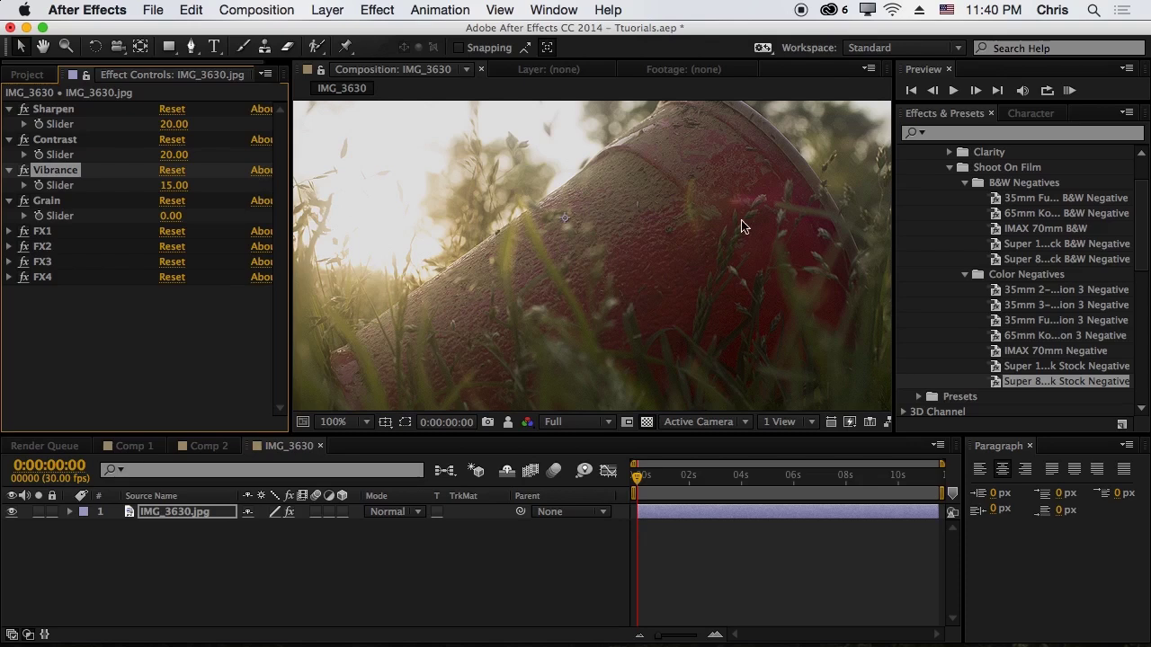
{"action": "scroll", "coordinate": [629, 298], "scroll_direction": "down", "scroll_amount": 2}
{"action": "left_click", "coordinate": [831, 277]}
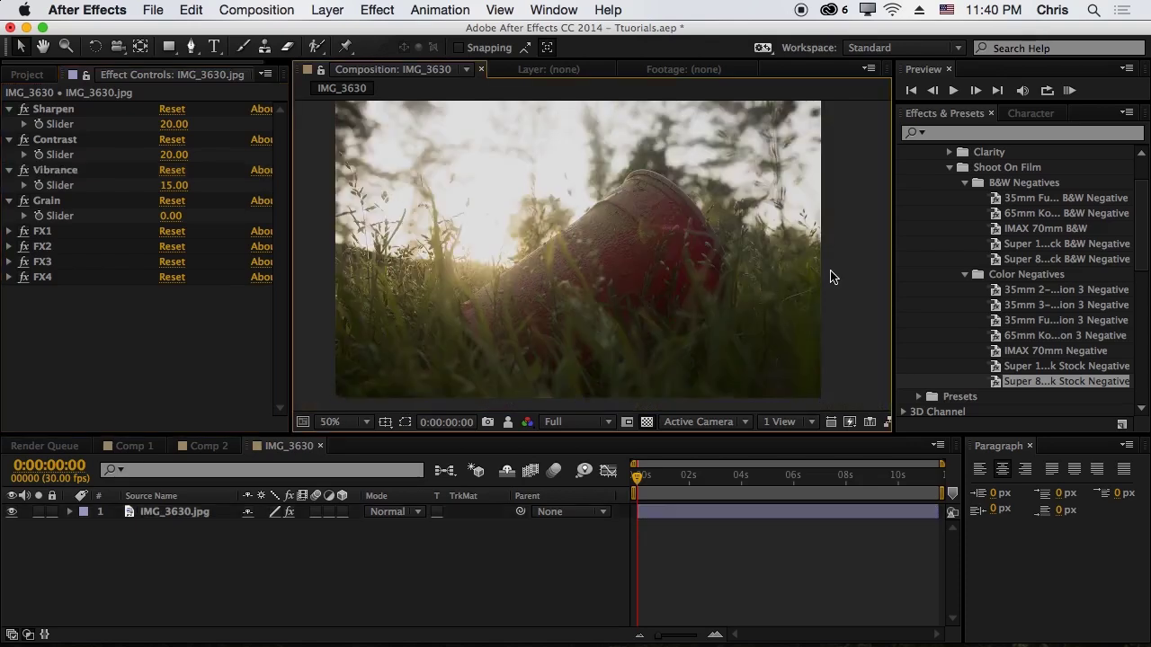
{"action": "key", "text": "h"}
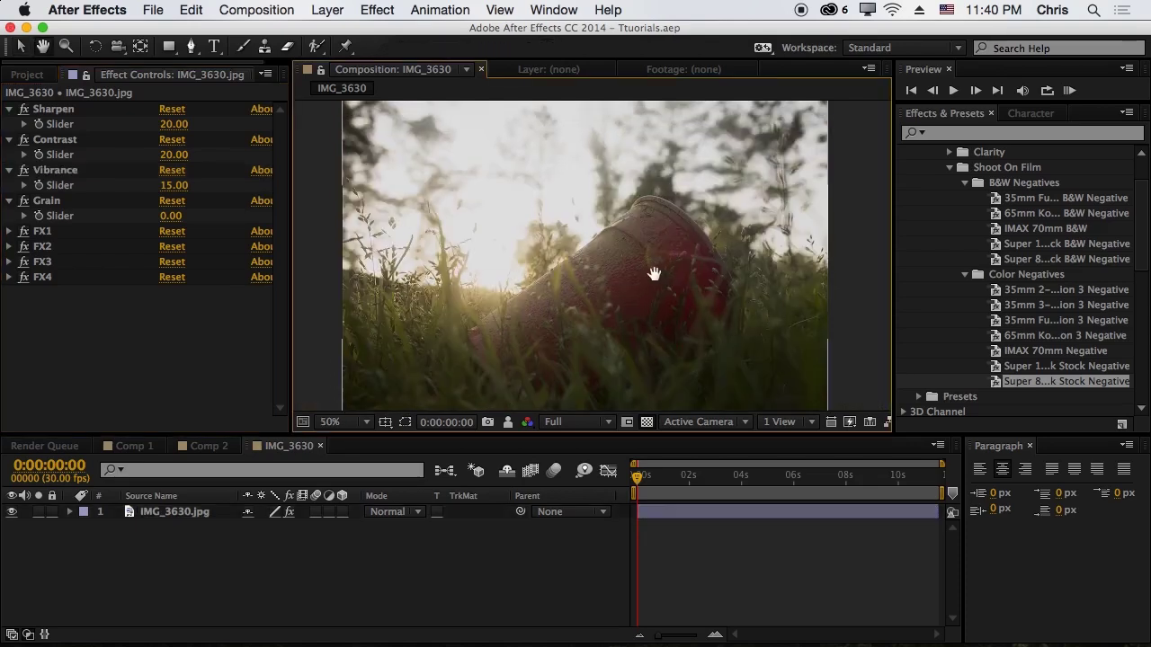
{"action": "left_click_drag", "start_coordinate": [655, 270], "coordinate": [672, 267]}
Step: Select all eight effects from FX4 up and delete them
{"action": "left_click", "coordinate": [97, 306]}
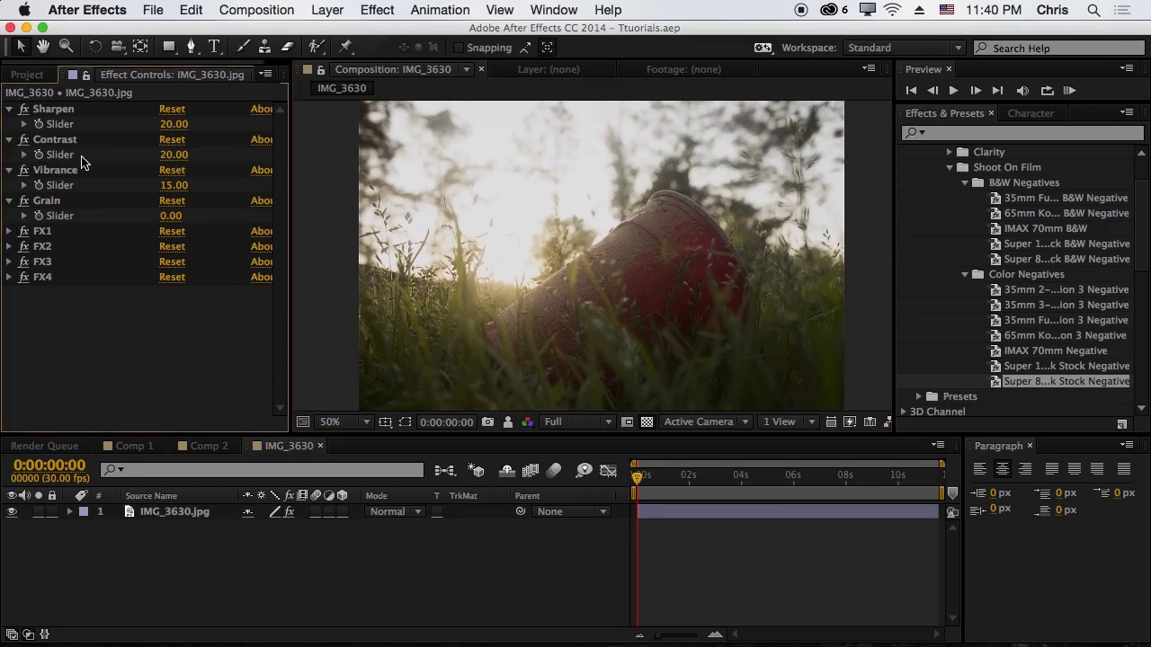
{"action": "left_click", "coordinate": [42, 277]}
{"action": "left_click", "coordinate": [83, 112], "text": "shift"}
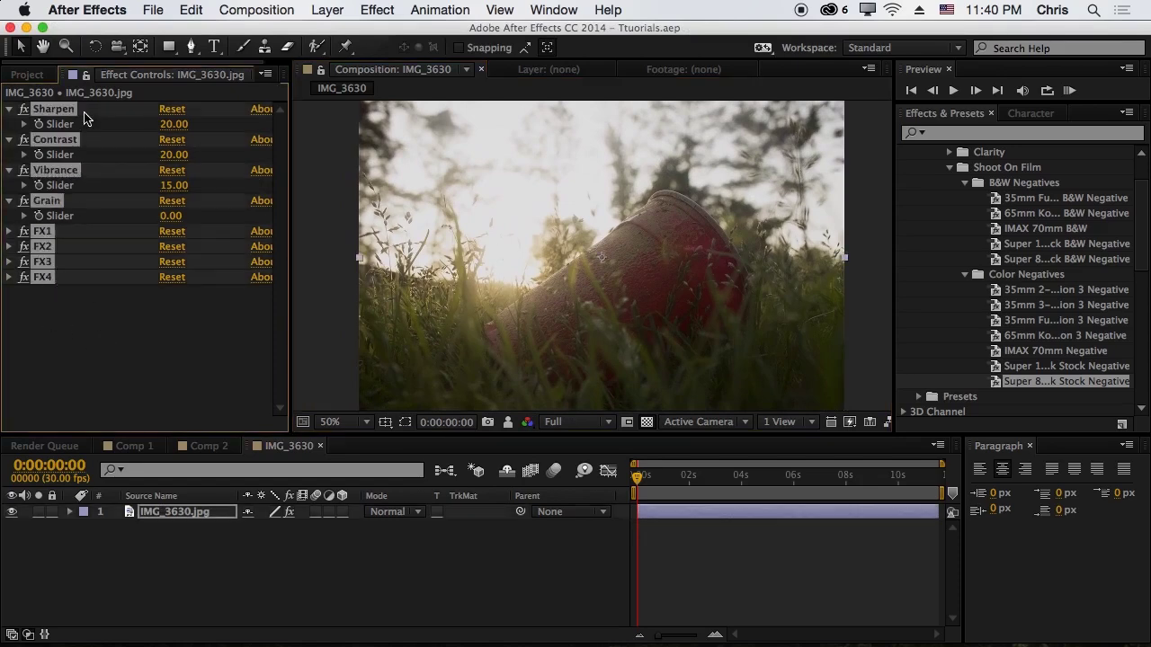
{"action": "key", "text": "Delete"}
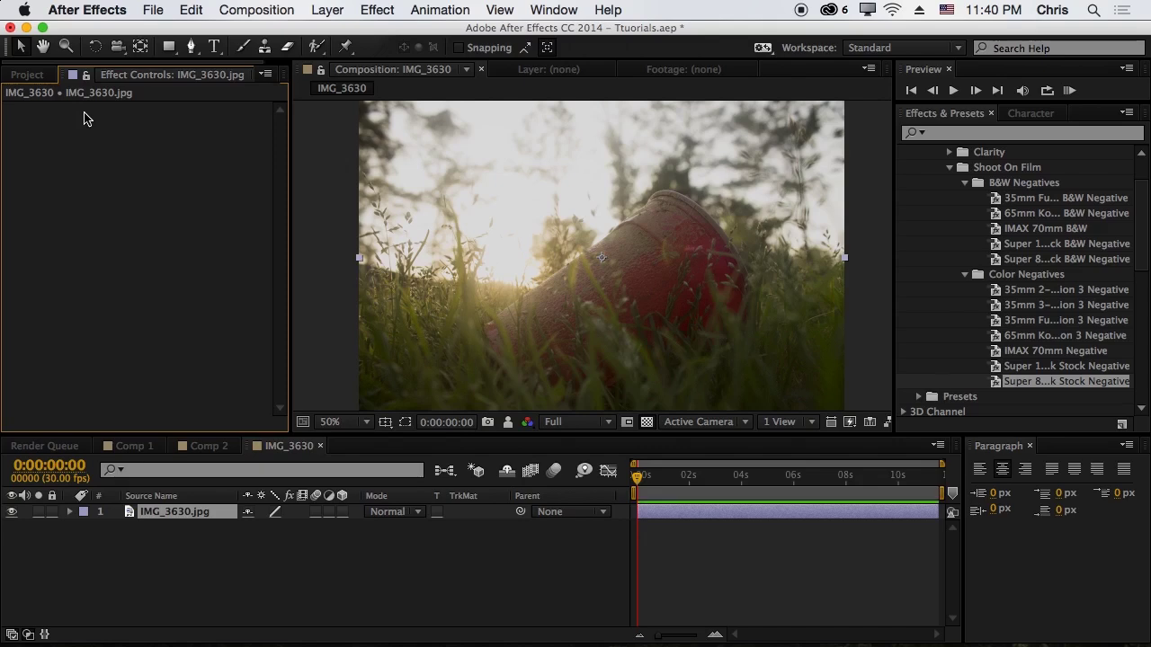
Step: Apply the 35mm Fuji Negative colour preset to the photo and reframe to inspect it
{"action": "left_click", "coordinate": [1047, 366]}
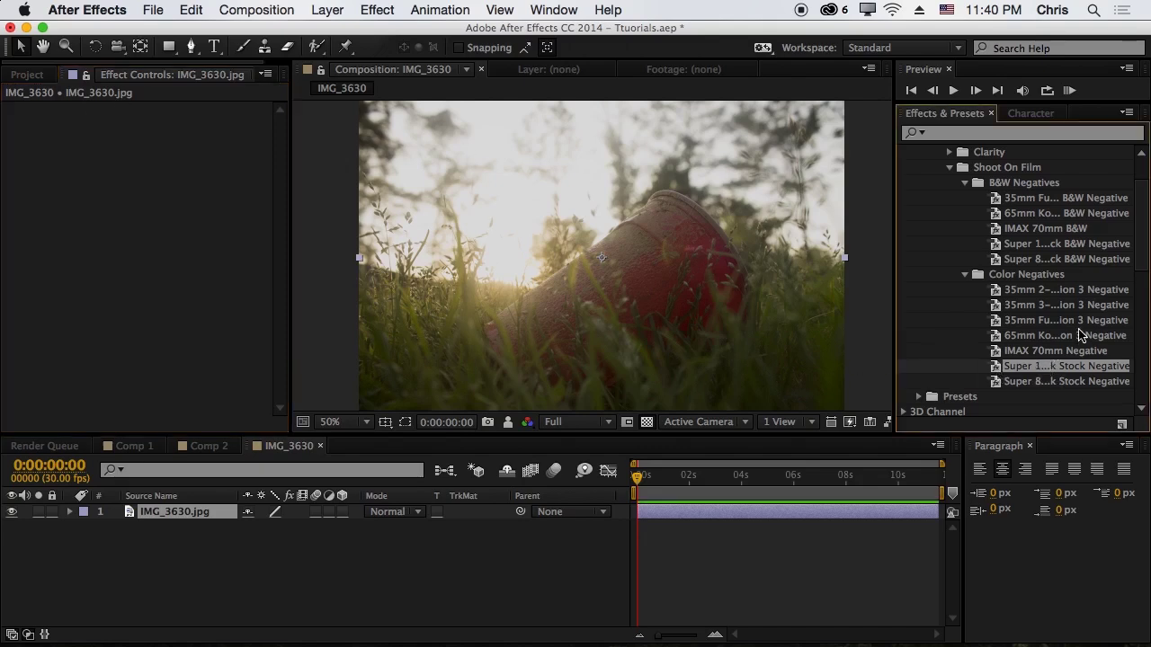
{"action": "left_click", "coordinate": [1054, 329]}
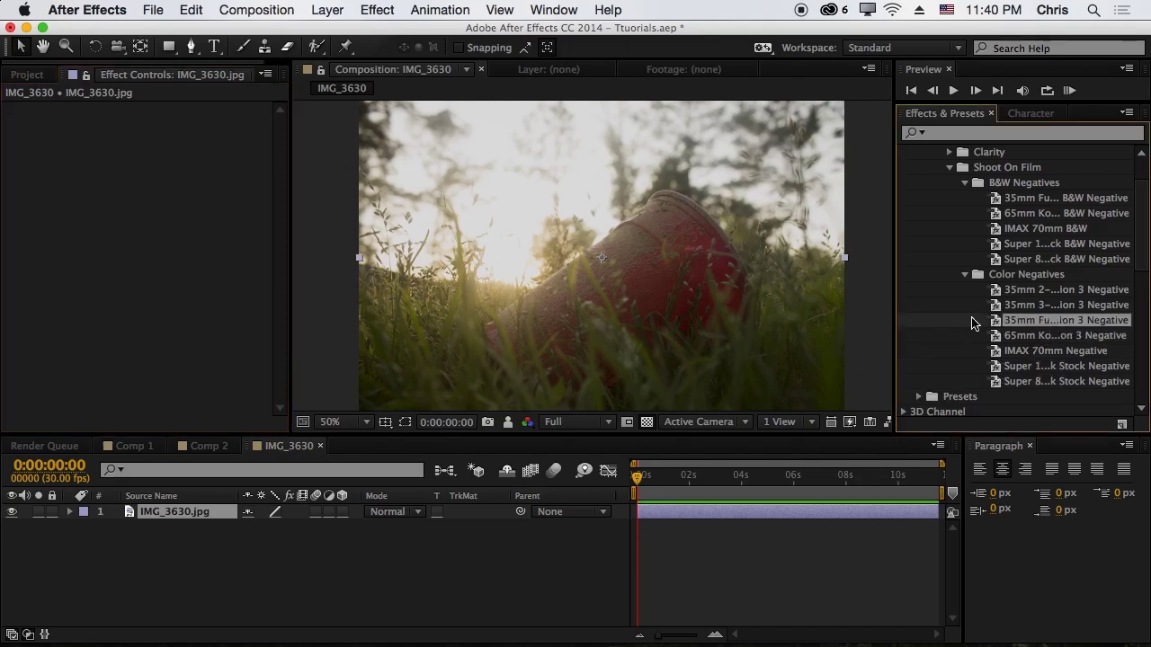
{"action": "left_click_drag", "start_coordinate": [1049, 324], "coordinate": [645, 298]}
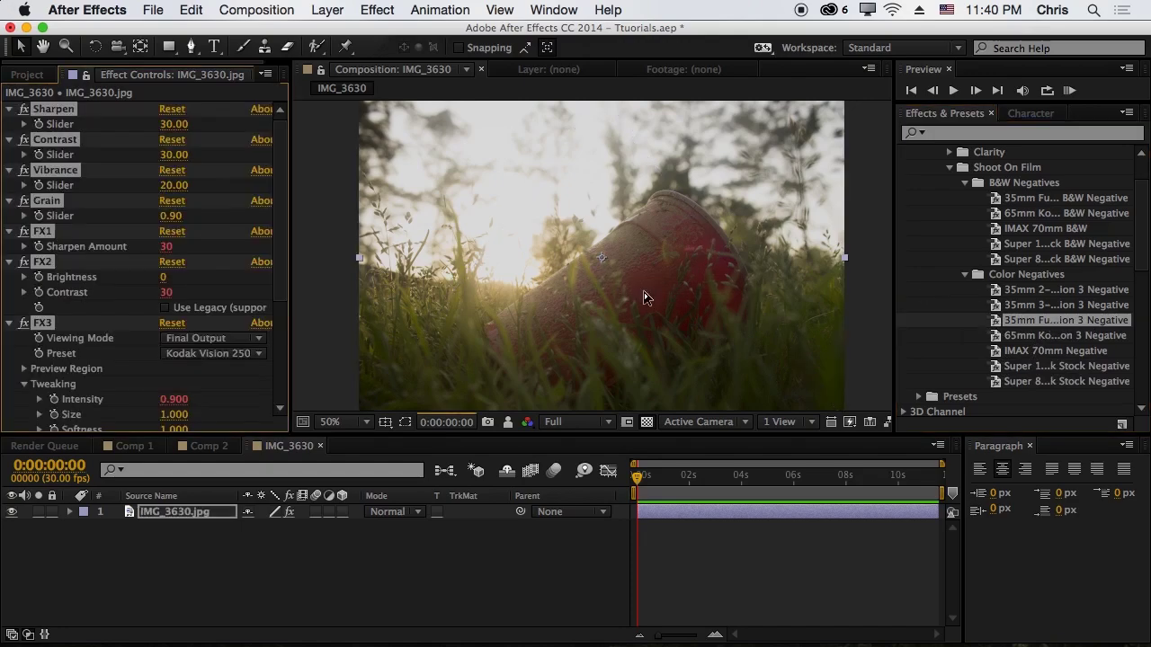
{"action": "scroll", "coordinate": [635, 309], "scroll_direction": "up", "scroll_amount": 4}
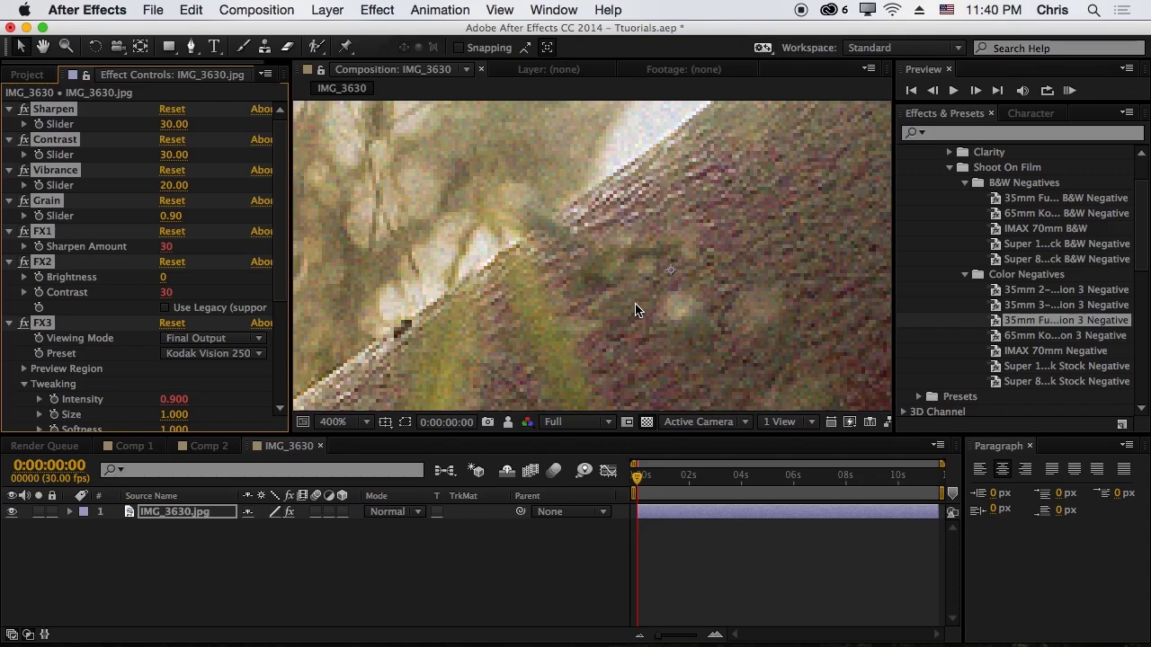
{"action": "scroll", "coordinate": [629, 316], "scroll_direction": "down", "scroll_amount": 2}
{"action": "scroll", "coordinate": [601, 373], "scroll_direction": "down", "scroll_amount": 2}
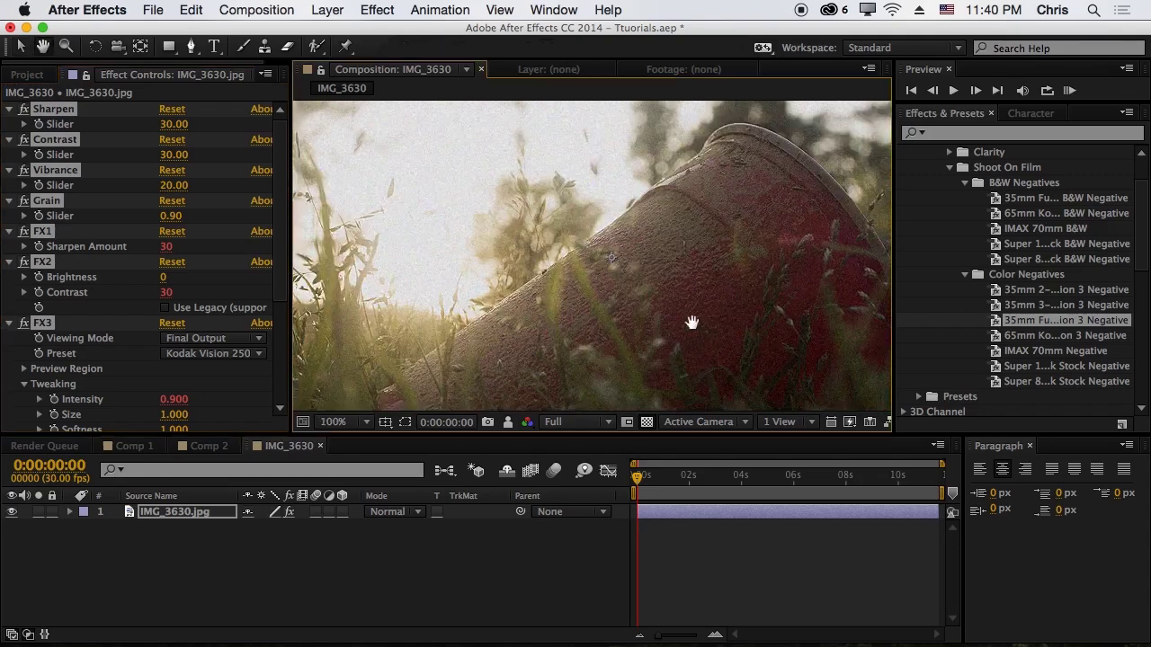
{"action": "left_click_drag", "start_coordinate": [691, 322], "coordinate": [642, 274]}
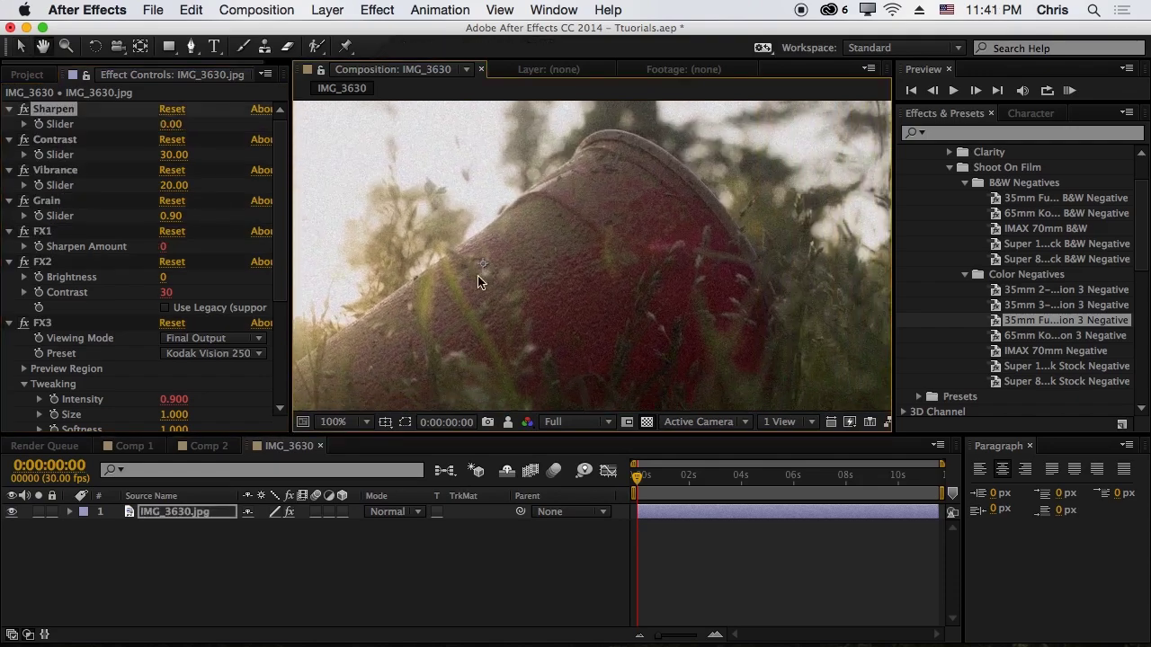
{"action": "mouse_move", "coordinate": [496, 285]}
{"action": "left_mouse_down"}
{"action": "mouse_move", "coordinate": [526, 279]}
{"action": "mouse_move", "coordinate": [501, 278]}
{"action": "mouse_move", "coordinate": [514, 276]}
{"action": "left_mouse_up"}
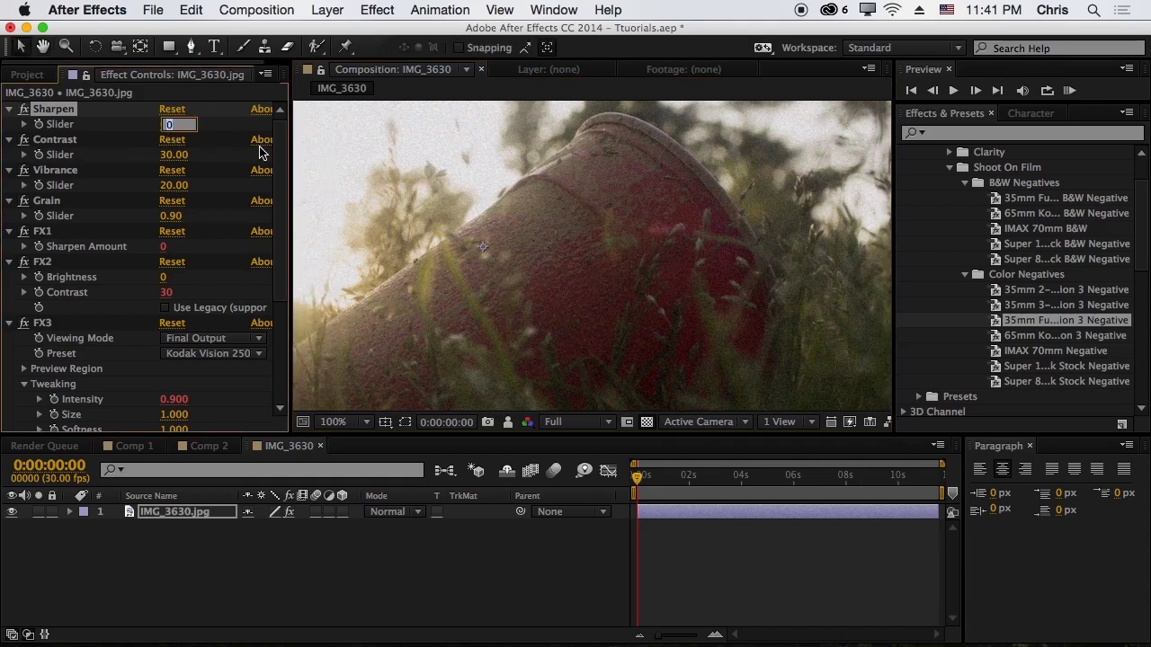
{"action": "left_click", "coordinate": [233, 137]}
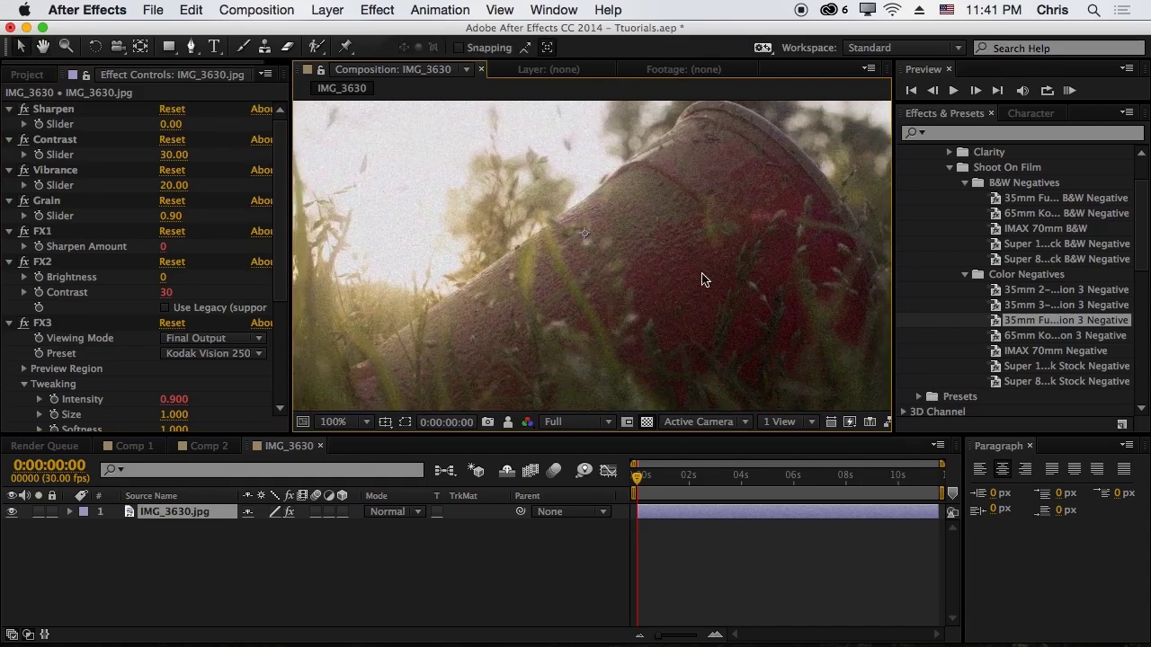
{"action": "left_click", "coordinate": [176, 185]}
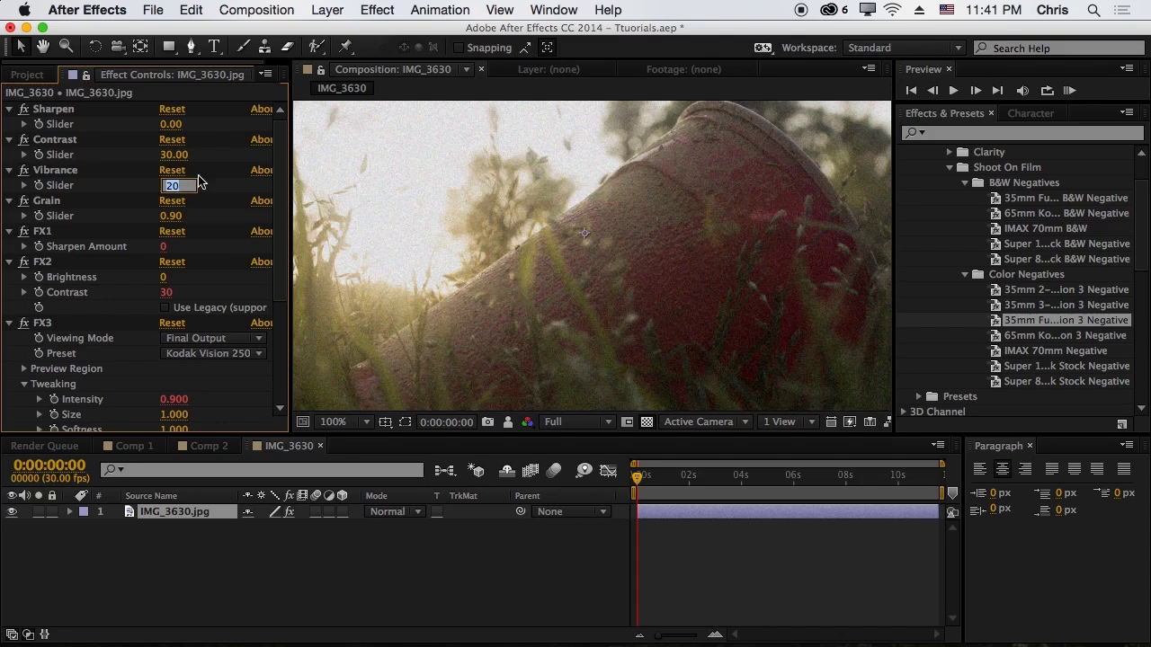
{"action": "type", "text": "0"}
{"action": "key", "text": "Return"}
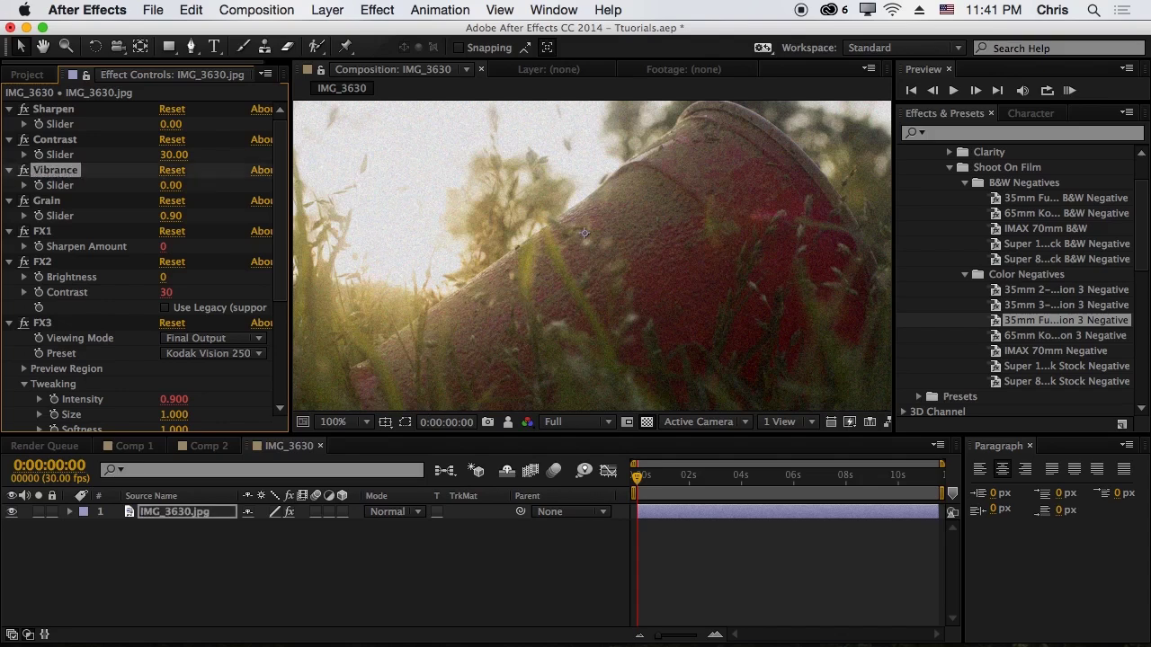
{"action": "left_click", "coordinate": [171, 216]}
{"action": "type", "text": "0.5"}
{"action": "key", "text": "Return"}
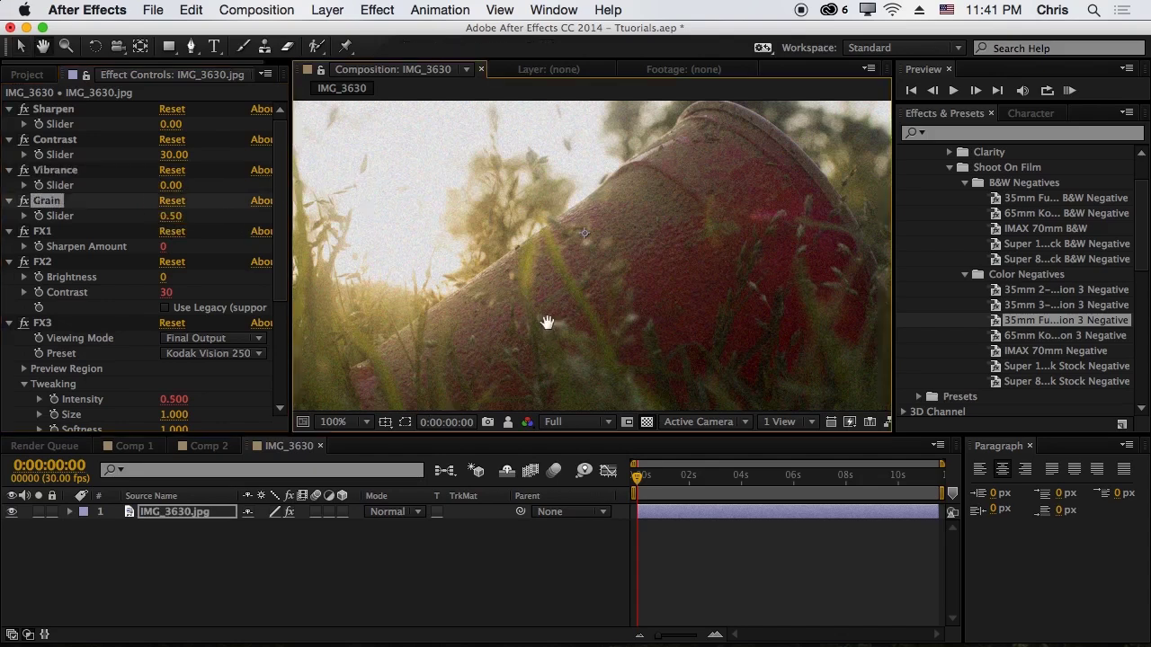
{"action": "left_click_drag", "start_coordinate": [628, 327], "coordinate": [635, 380]}
{"action": "mouse_move", "coordinate": [679, 297]}
{"action": "left_mouse_down"}
{"action": "mouse_move", "coordinate": [337, 234]}
{"action": "mouse_move", "coordinate": [473, 249]}
{"action": "mouse_move", "coordinate": [509, 318]}
{"action": "mouse_move", "coordinate": [661, 304]}
{"action": "left_mouse_up"}
{"action": "key", "text": "v"}
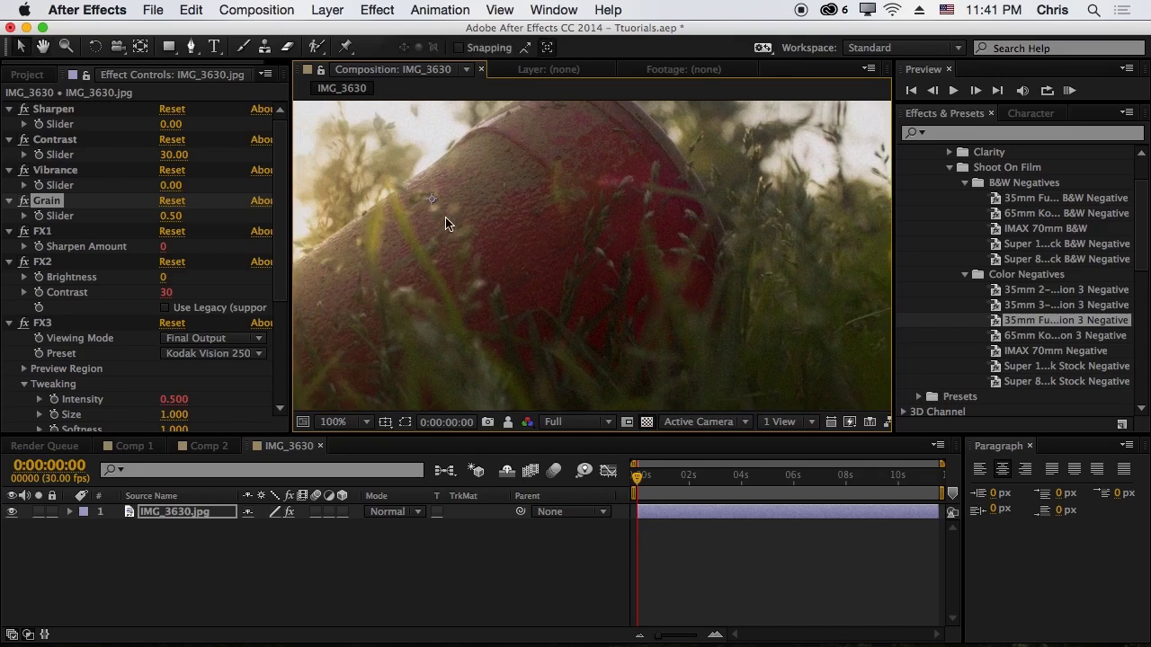
{"action": "key", "text": "h"}
{"action": "left_click_drag", "start_coordinate": [404, 195], "coordinate": [440, 323]}
{"action": "key", "text": "v"}
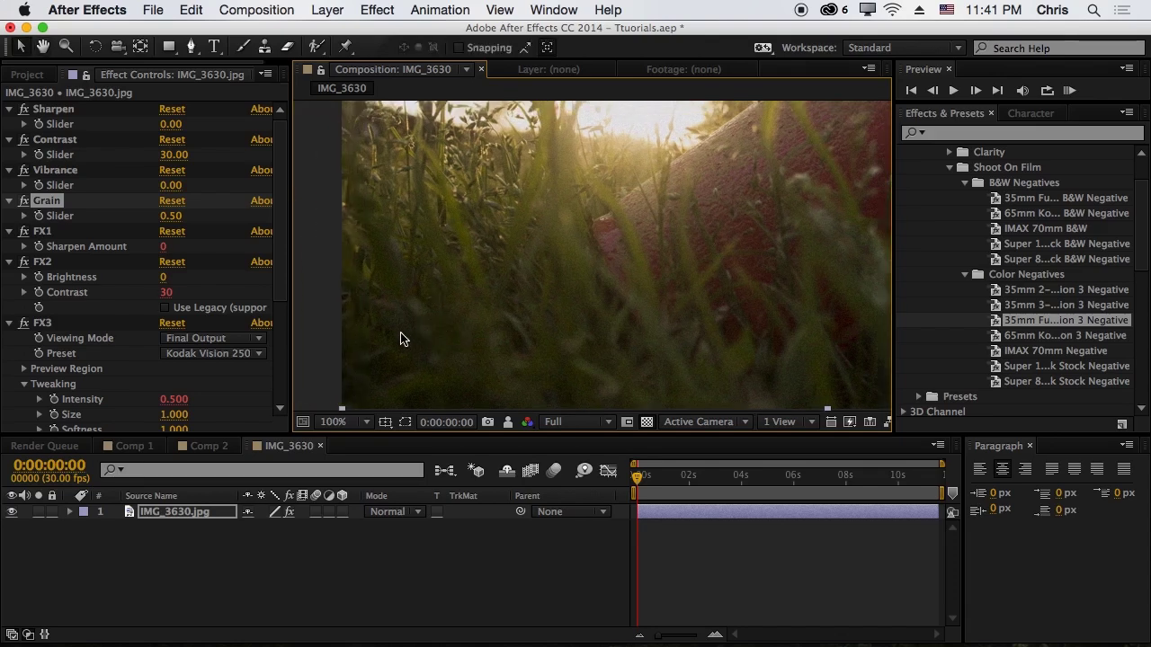
{"action": "key", "text": "h"}
{"action": "left_click_drag", "start_coordinate": [767, 261], "coordinate": [583, 281]}
{"action": "key", "text": "v"}
{"action": "left_click", "coordinate": [392, 258]}
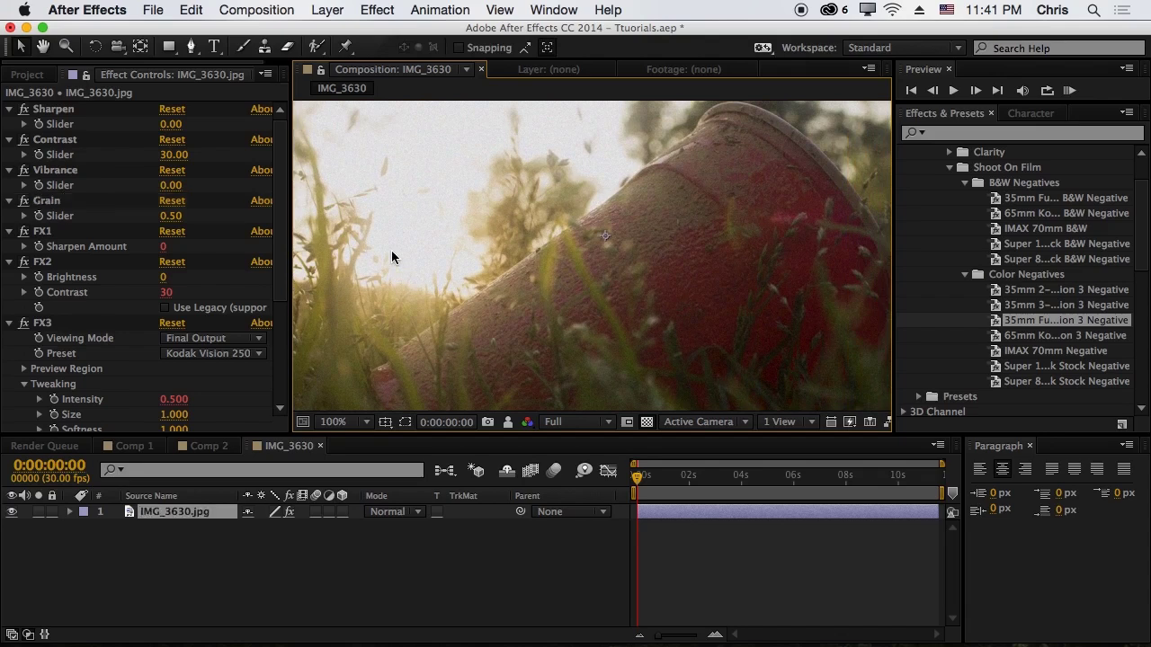
{"action": "left_click", "coordinate": [65, 304]}
{"action": "left_click", "coordinate": [66, 325]}
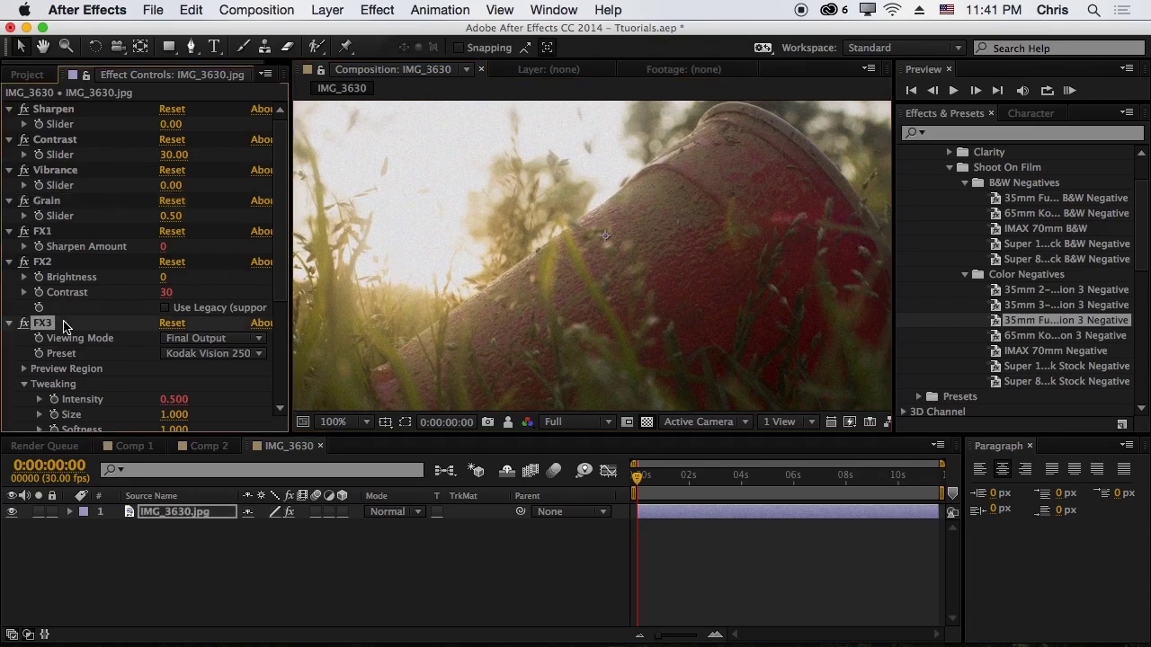
Step: Delete all seven effects and apply the 35mm B&W Negative preset to the photo
{"action": "key", "text": "super+a"}
{"action": "key", "text": "Delete"}
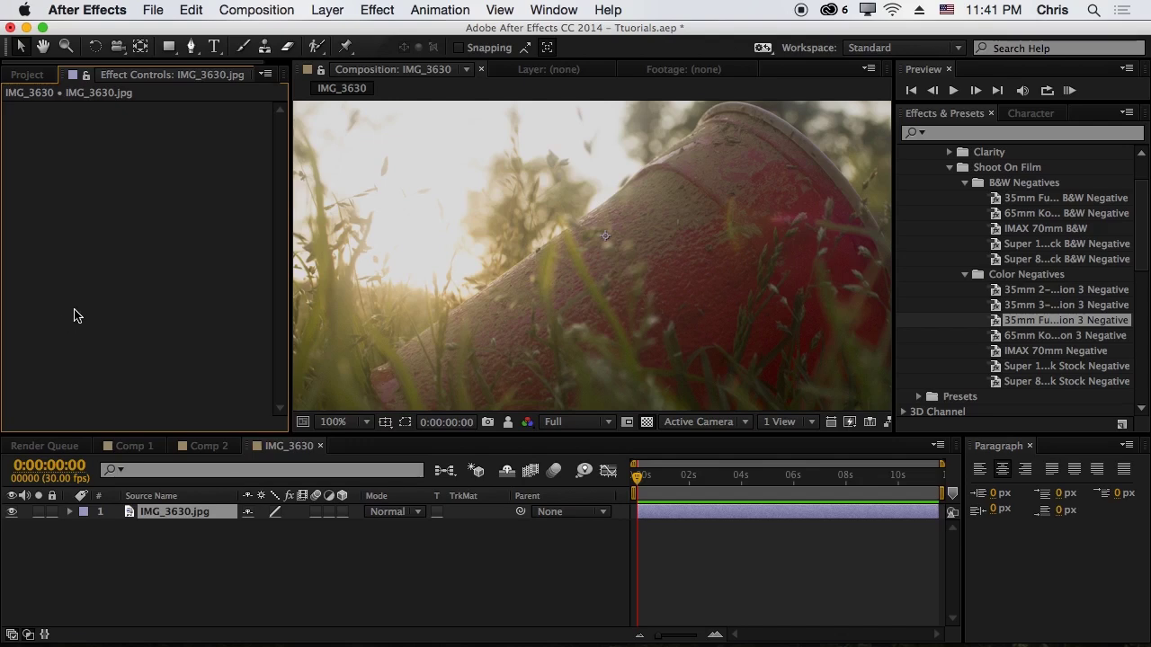
{"action": "left_click", "coordinate": [1069, 256]}
{"action": "left_click", "coordinate": [1028, 259]}
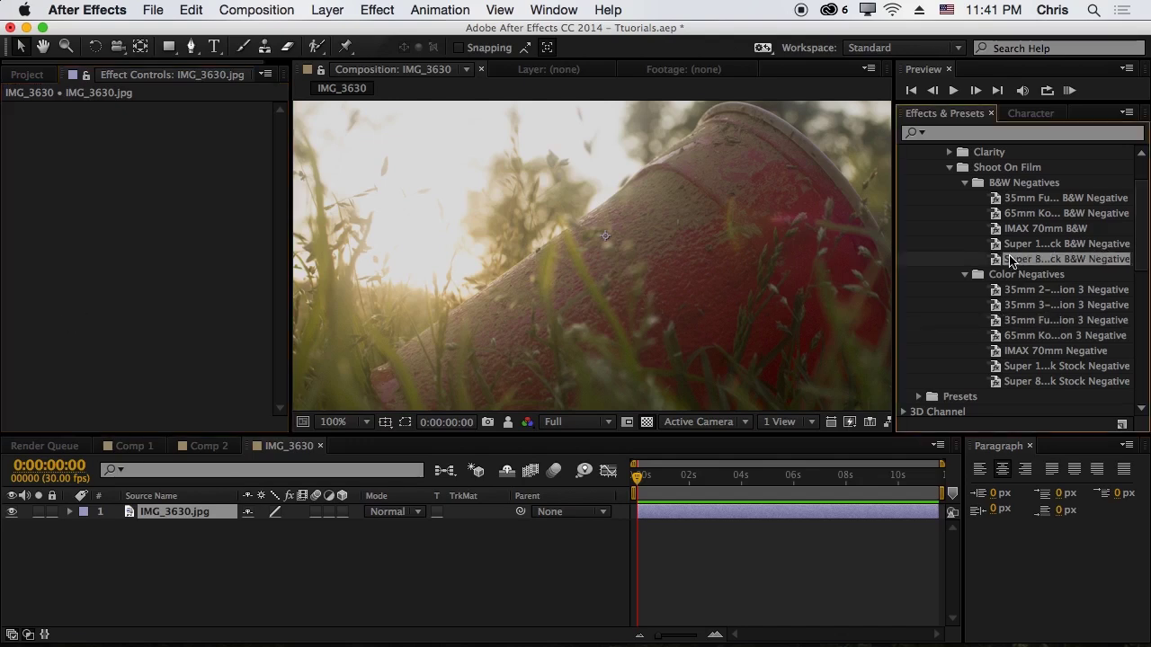
{"action": "left_click", "coordinate": [1075, 200]}
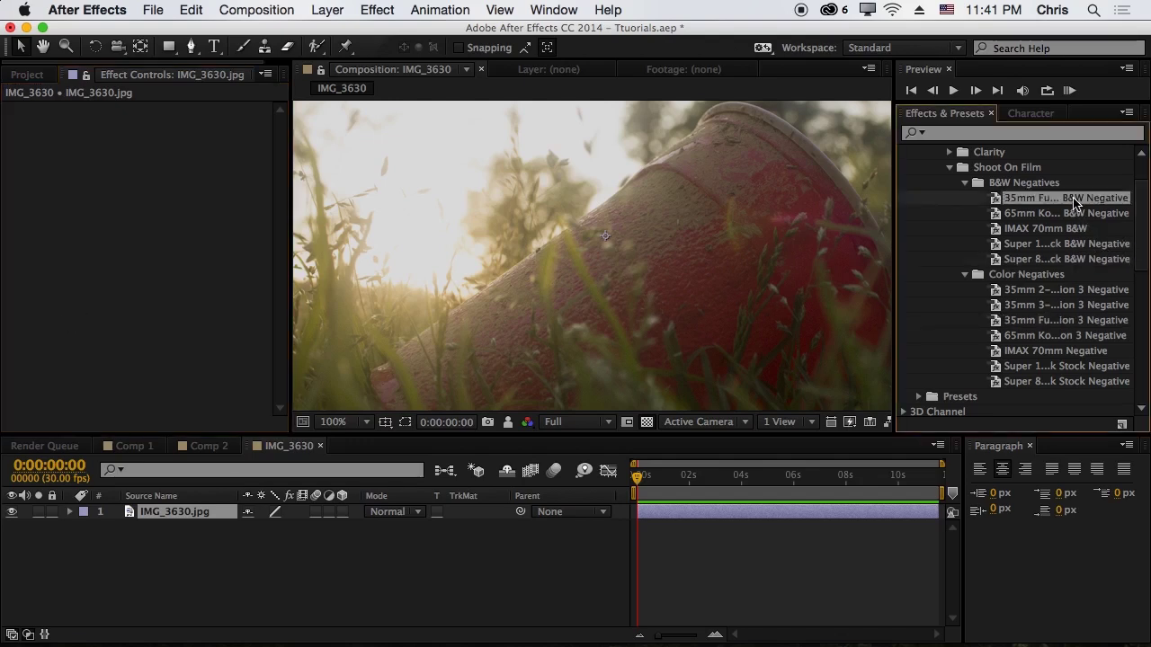
{"action": "left_click_drag", "start_coordinate": [1076, 200], "coordinate": [614, 243]}
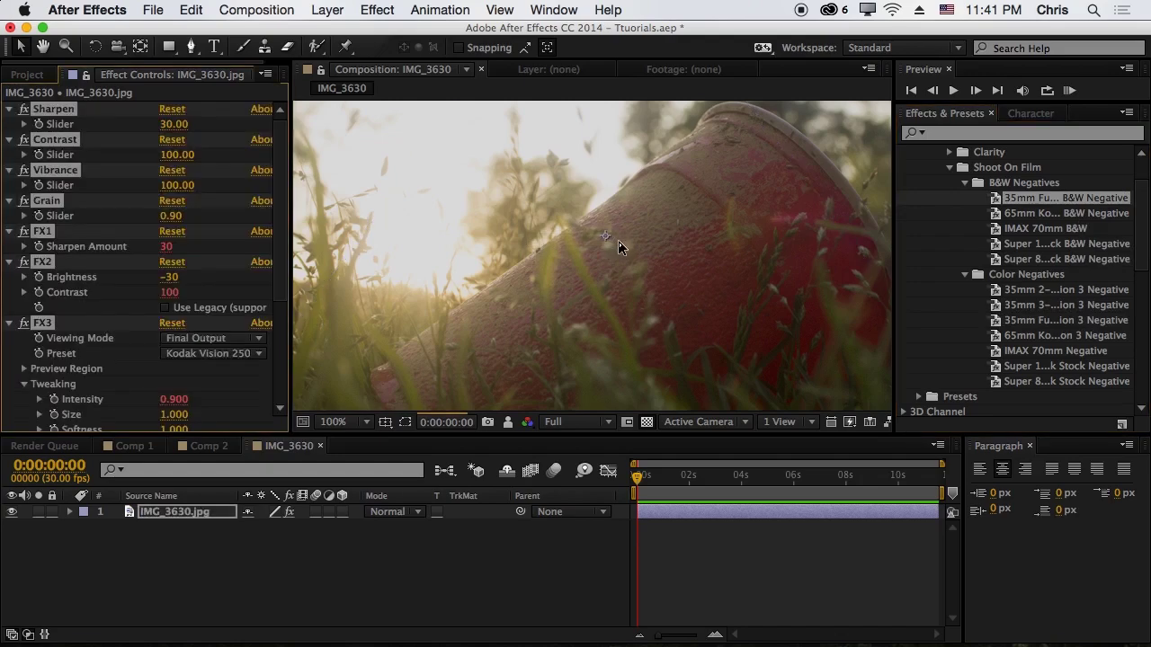
Step: Zoom in and out to inspect the film grain, then remove the B&W preset
{"action": "key", "text": "comma"}
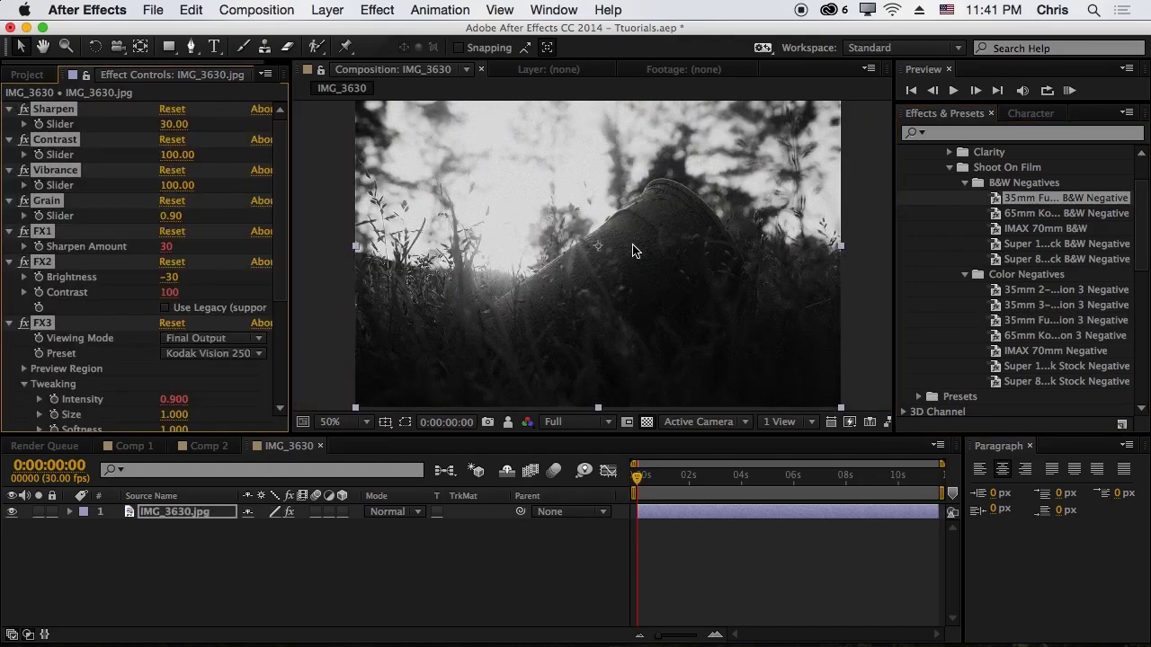
{"action": "key", "text": "super+shift+a"}
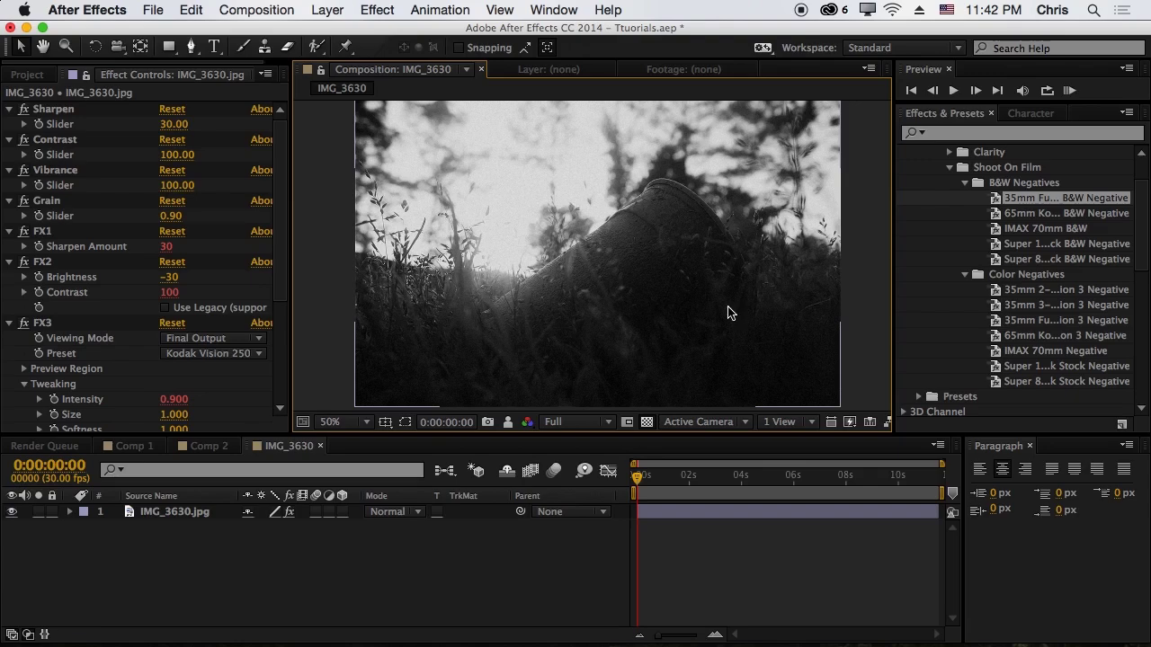
{"action": "key", "text": "period"}
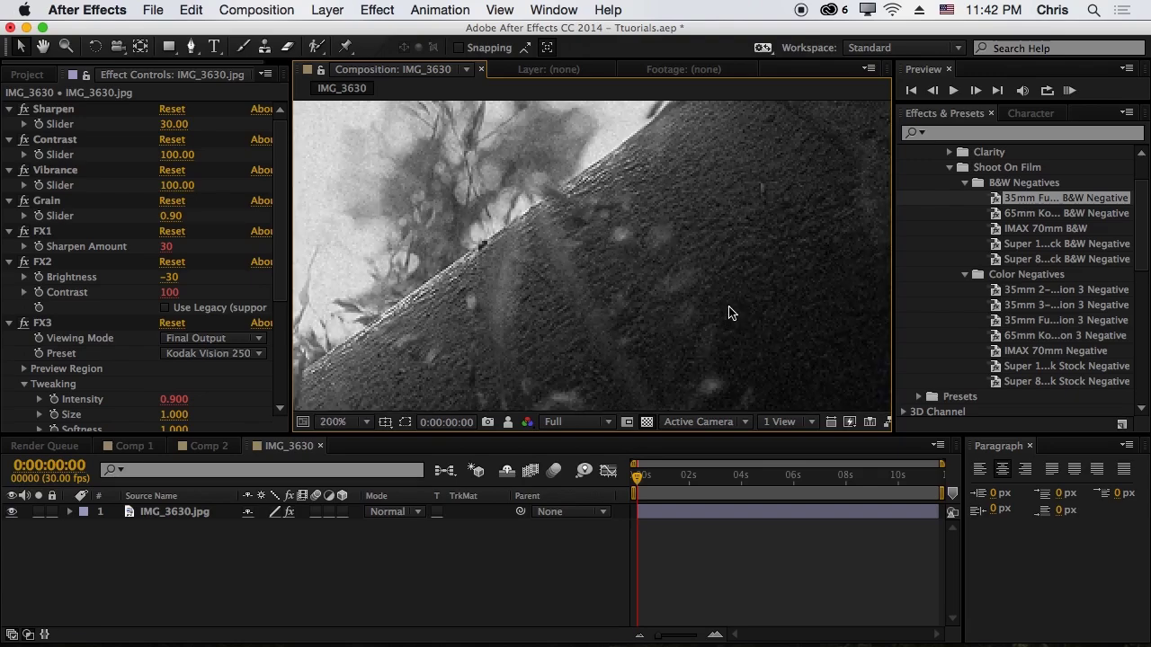
{"action": "key", "text": "comma"}
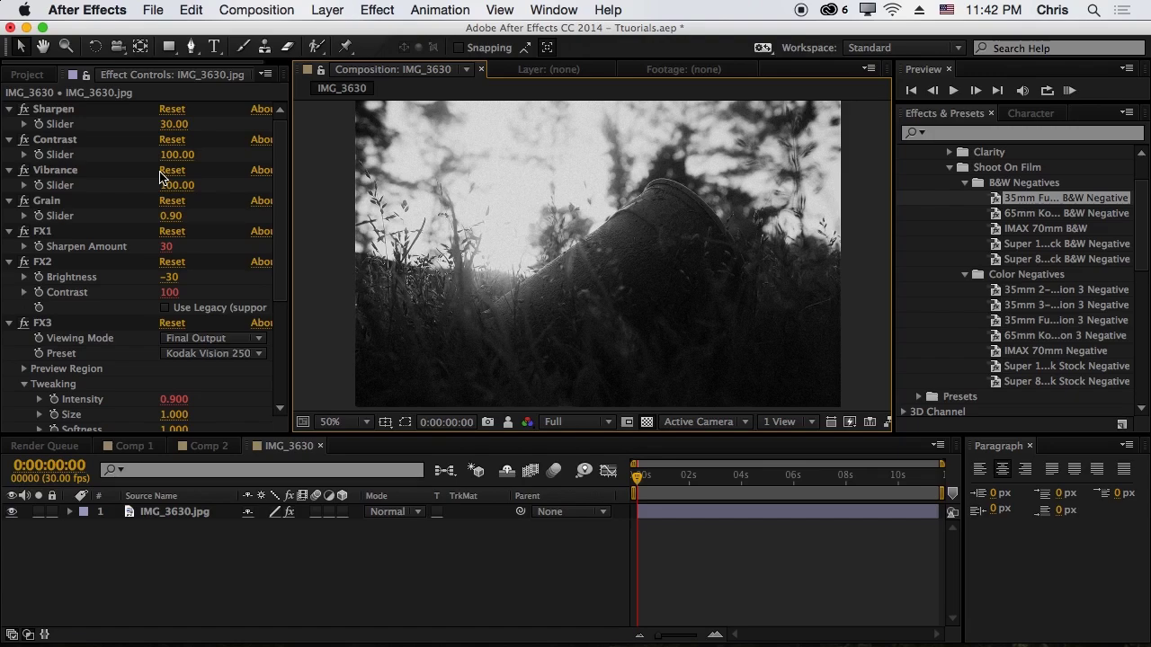
{"action": "key", "text": "super+shift+e"}
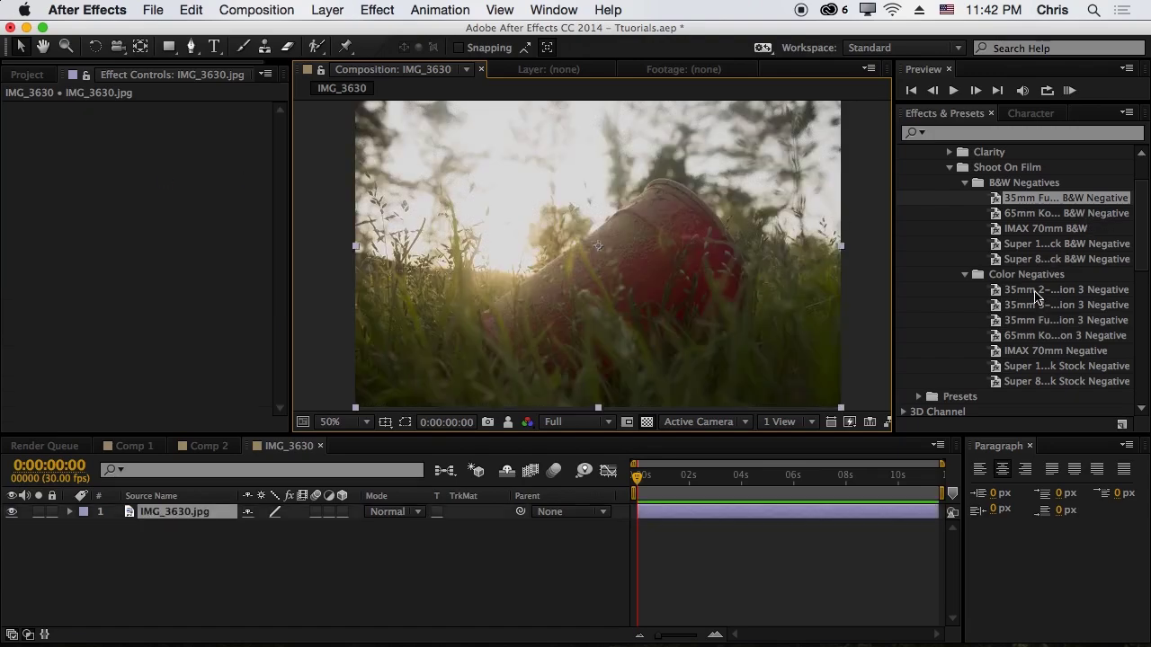
{"action": "left_click_drag", "start_coordinate": [1036, 297], "coordinate": [193, 285]}
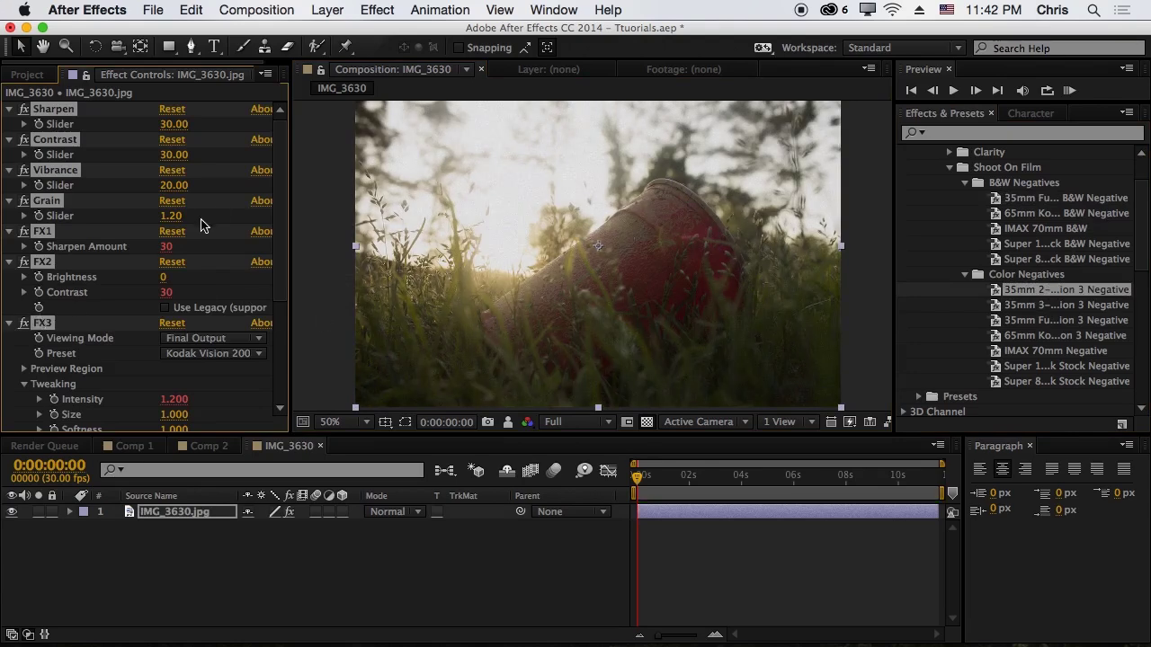
{"action": "left_click", "coordinate": [174, 185]}
{"action": "type", "text": "100"}
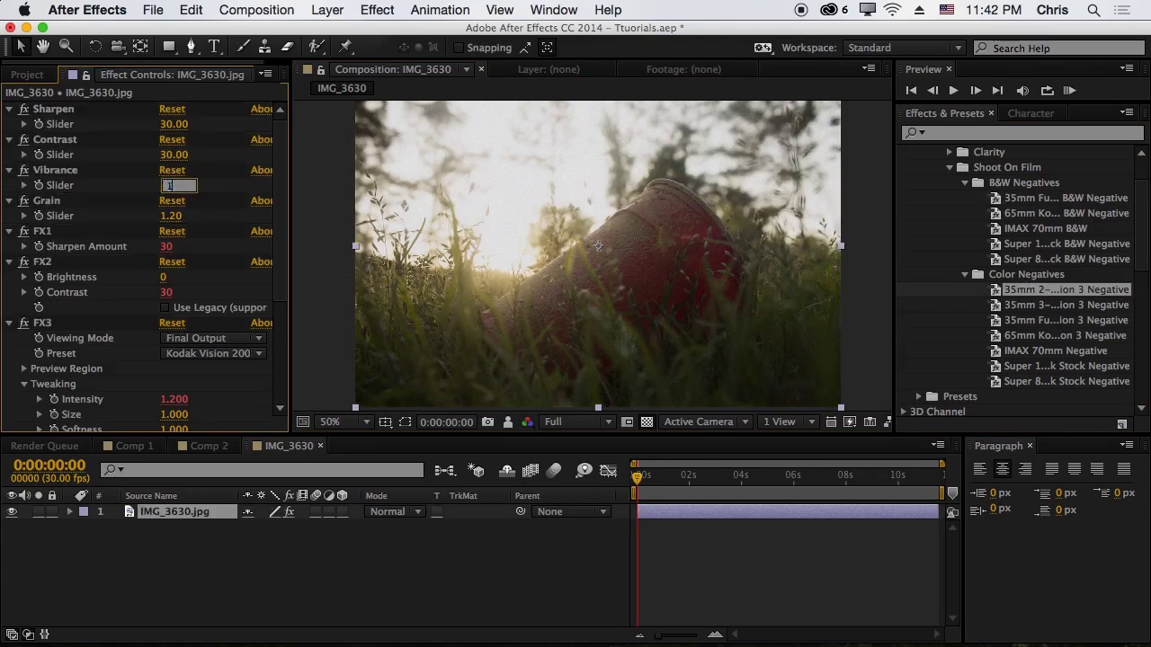
{"action": "key", "text": "Return"}
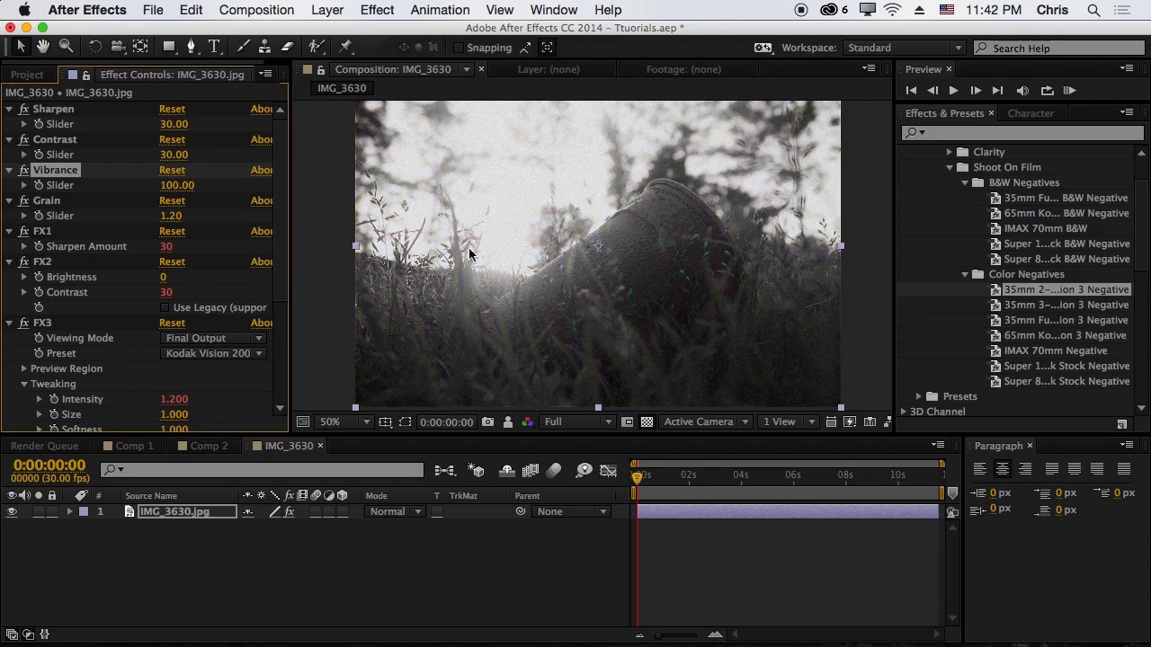
{"action": "left_click", "coordinate": [317, 205]}
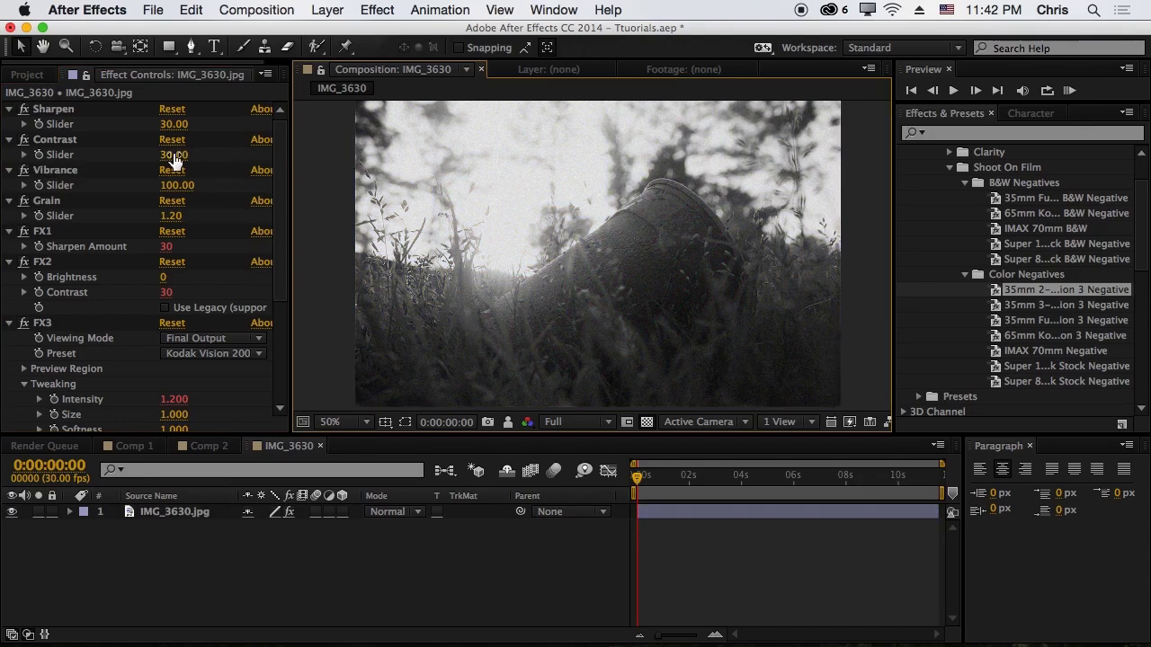
{"action": "left_click_drag", "start_coordinate": [174, 160], "coordinate": [250, 156]}
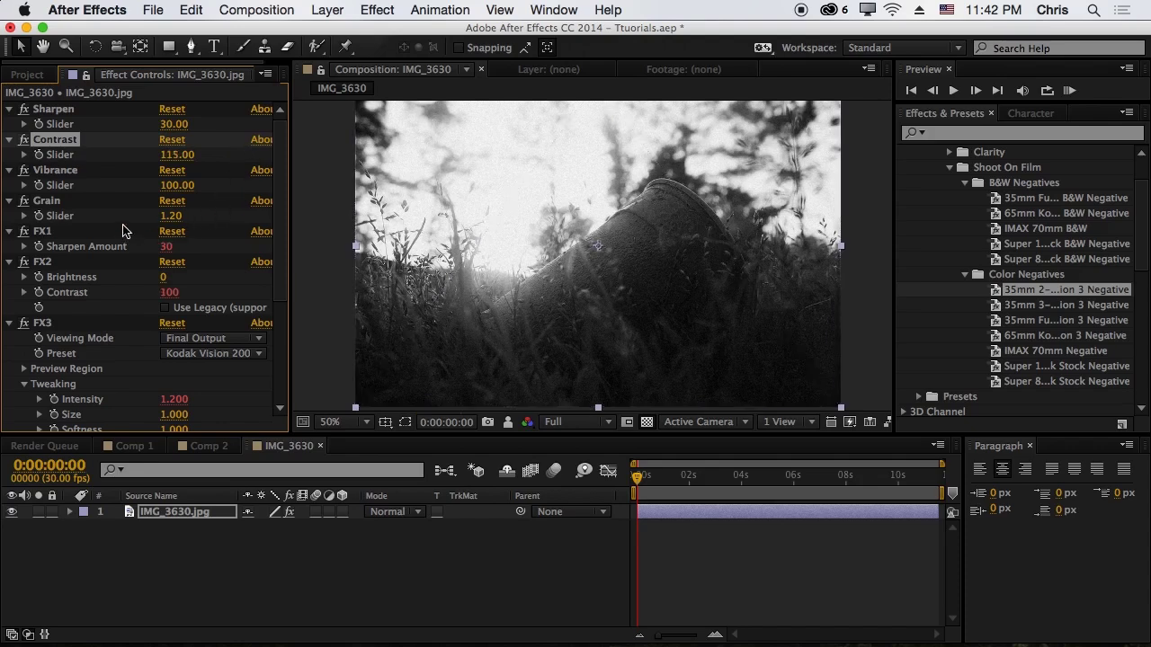
{"action": "key", "text": "super+z"}
{"action": "key", "text": "super+z"}
{"action": "key", "text": "super+z"}
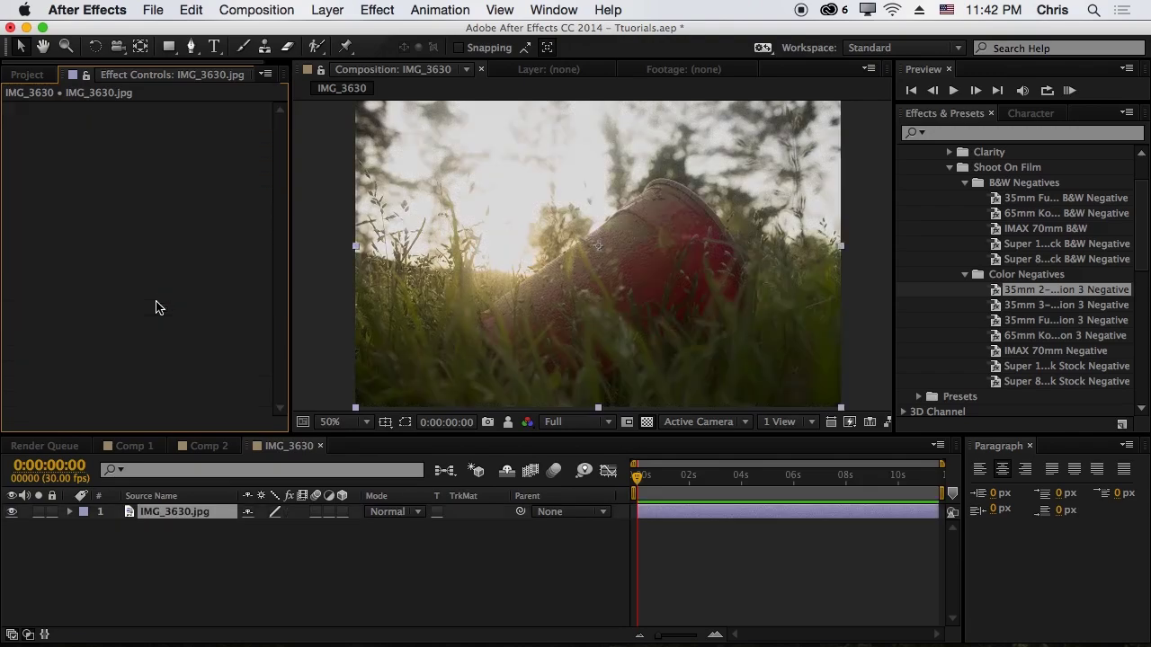
Step: Drop the 35mm B&W Negative preset onto Effect Controls and zoom in and out to check it
{"action": "left_click_drag", "start_coordinate": [1041, 200], "coordinate": [207, 217]}
{"action": "left_click", "coordinate": [319, 240]}
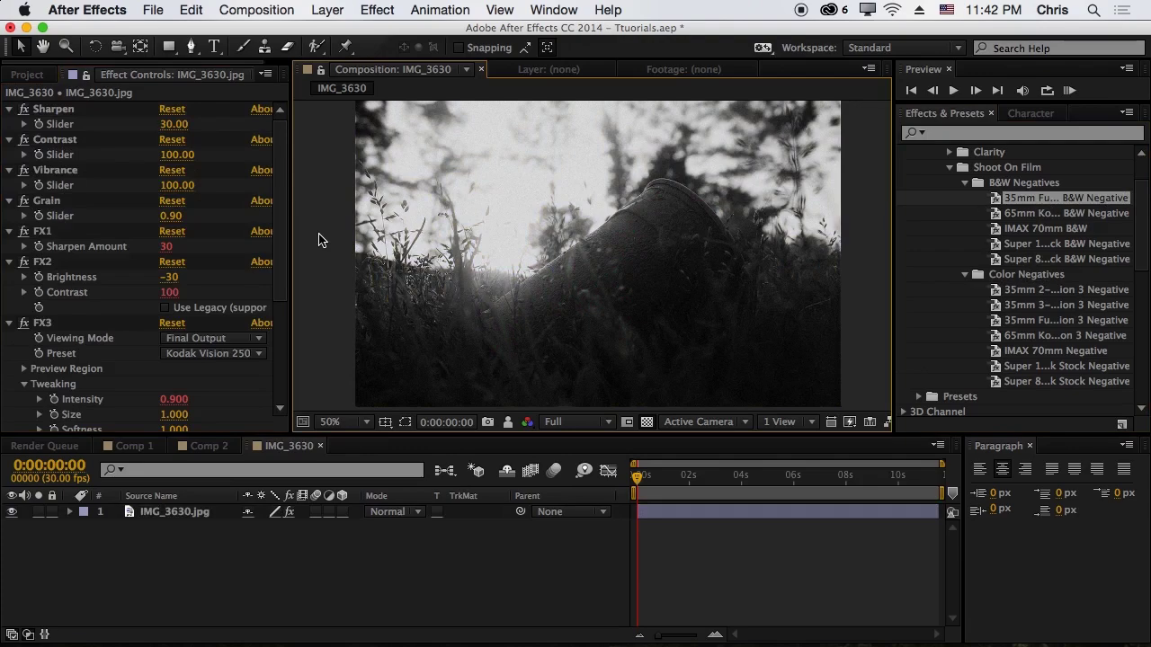
{"action": "key", "text": "period"}
{"action": "key", "text": "period"}
{"action": "key", "text": "period"}
{"action": "key", "text": "period"}
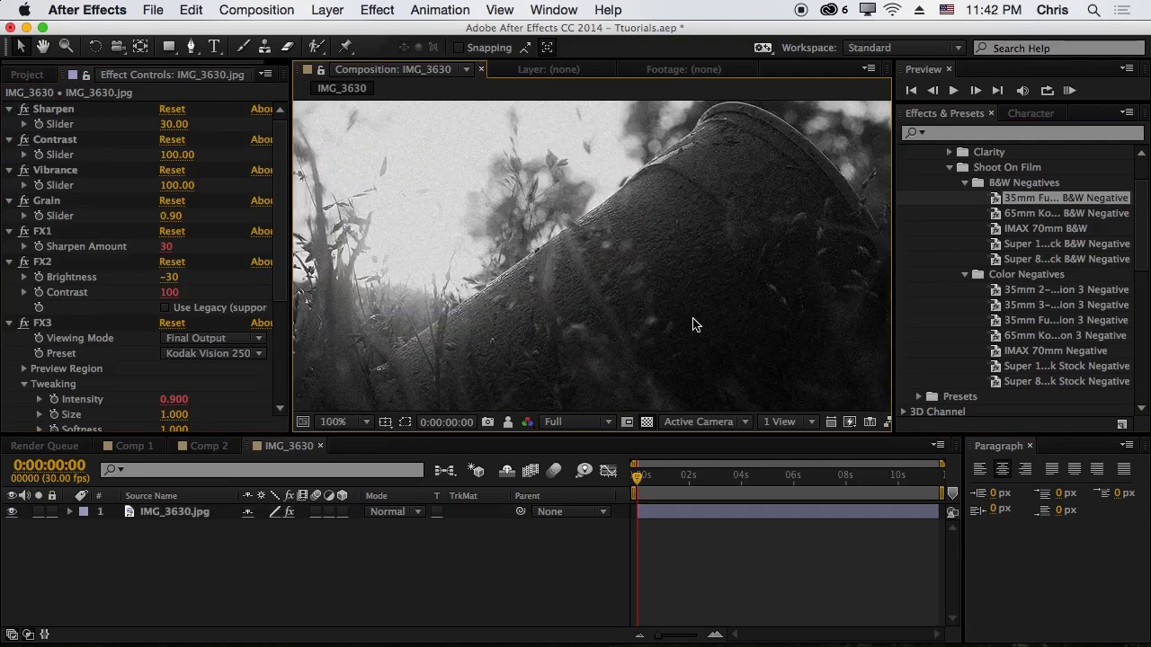
{"action": "key", "text": "comma"}
{"action": "key", "text": "comma"}
{"action": "left_click", "coordinate": [692, 324]}
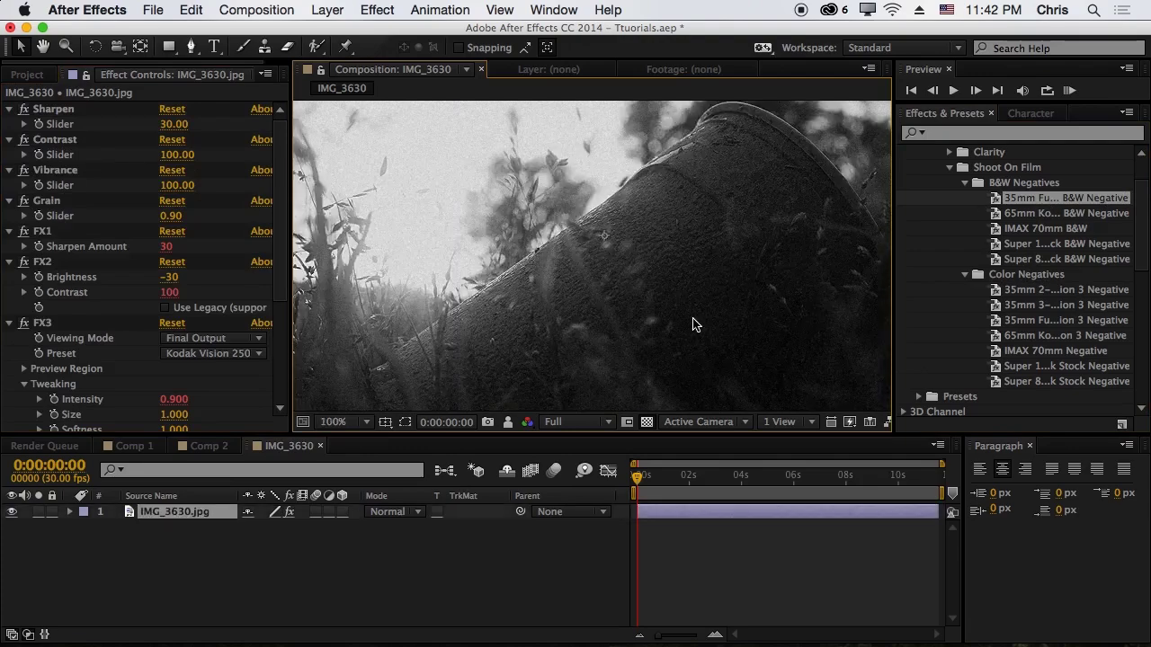
{"action": "left_click", "coordinate": [79, 325]}
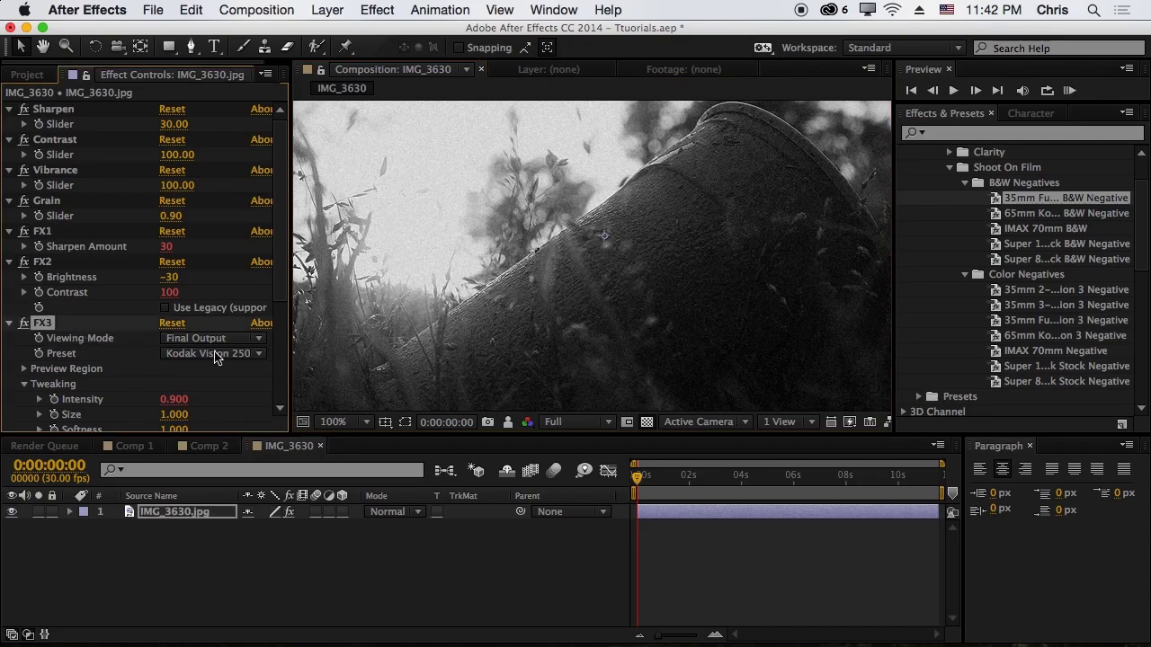
{"action": "key", "text": "comma"}
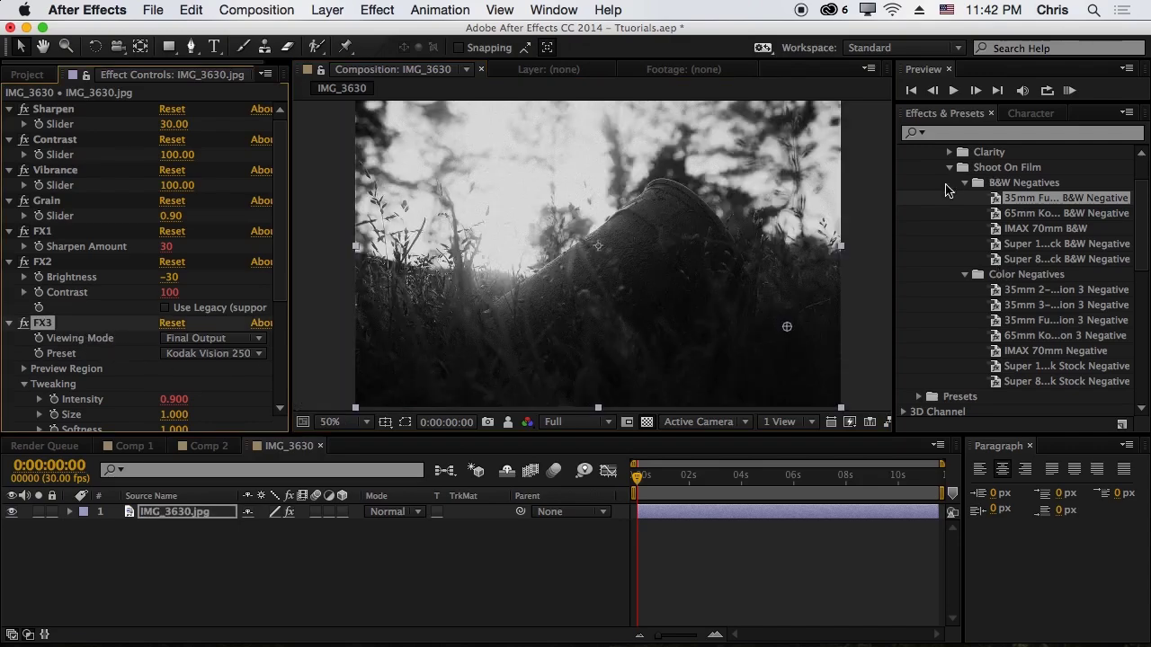
{"action": "key", "text": "comma"}
{"action": "key", "text": "period"}
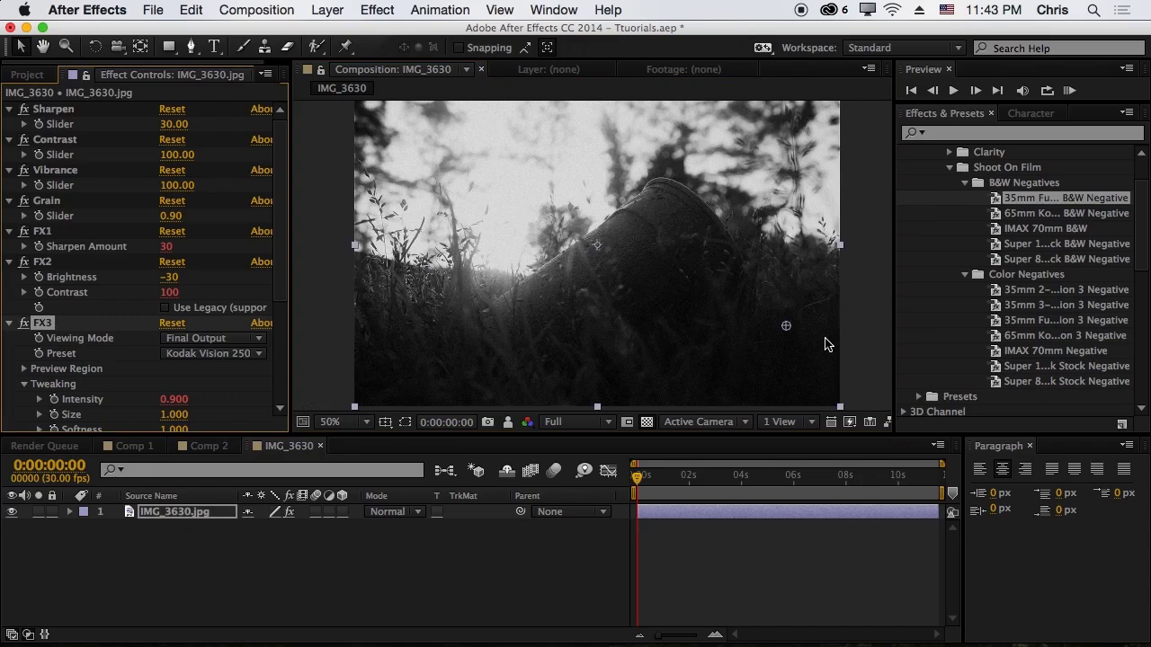
{"action": "left_click", "coordinate": [864, 327]}
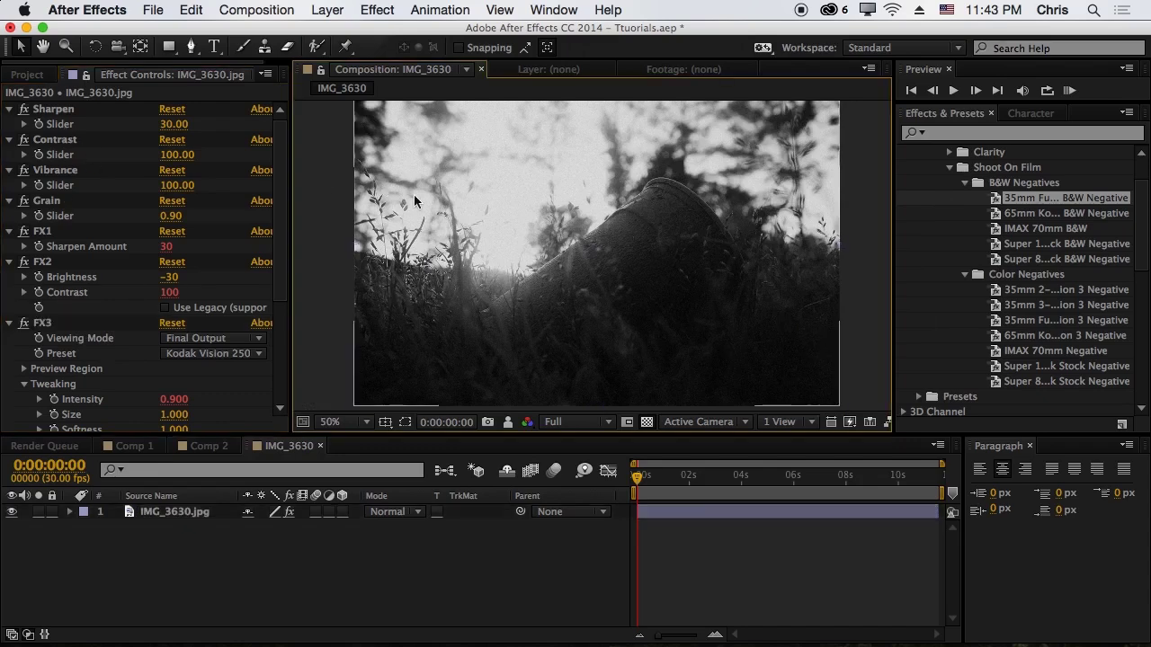
{"action": "left_click_drag", "start_coordinate": [539, 276], "coordinate": [537, 286]}
{"action": "key", "text": "v"}
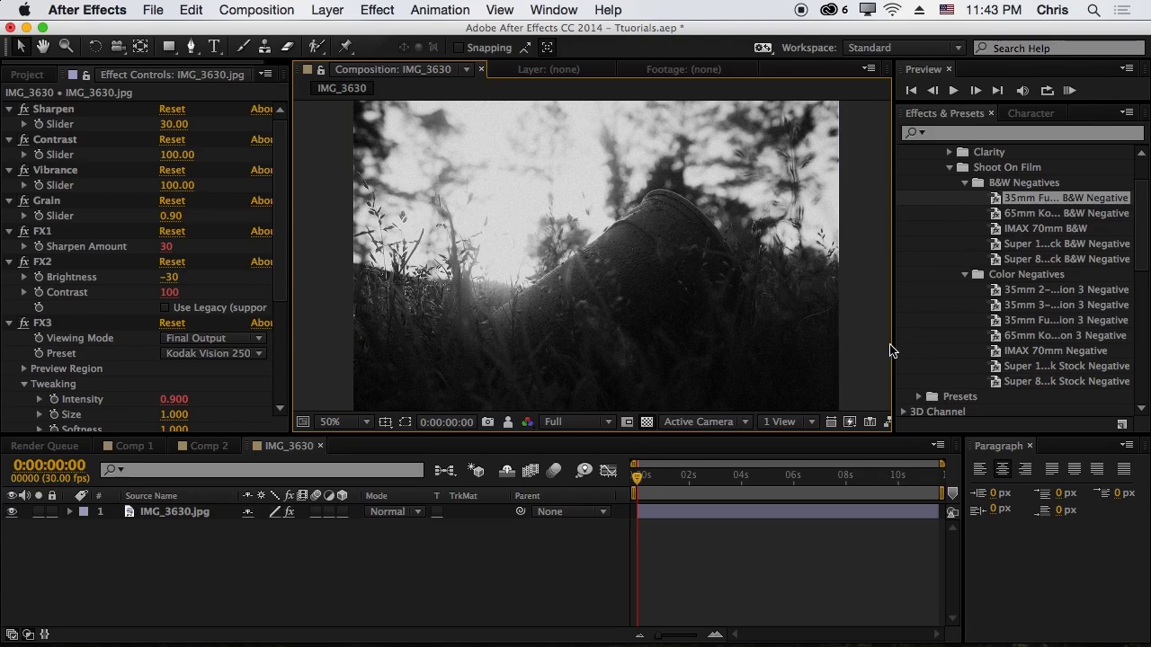
Step: Widen the composition viewer and collapse the Plug-ins and Animation Presets folders
{"action": "left_click_drag", "start_coordinate": [893, 347], "coordinate": [964, 347]}
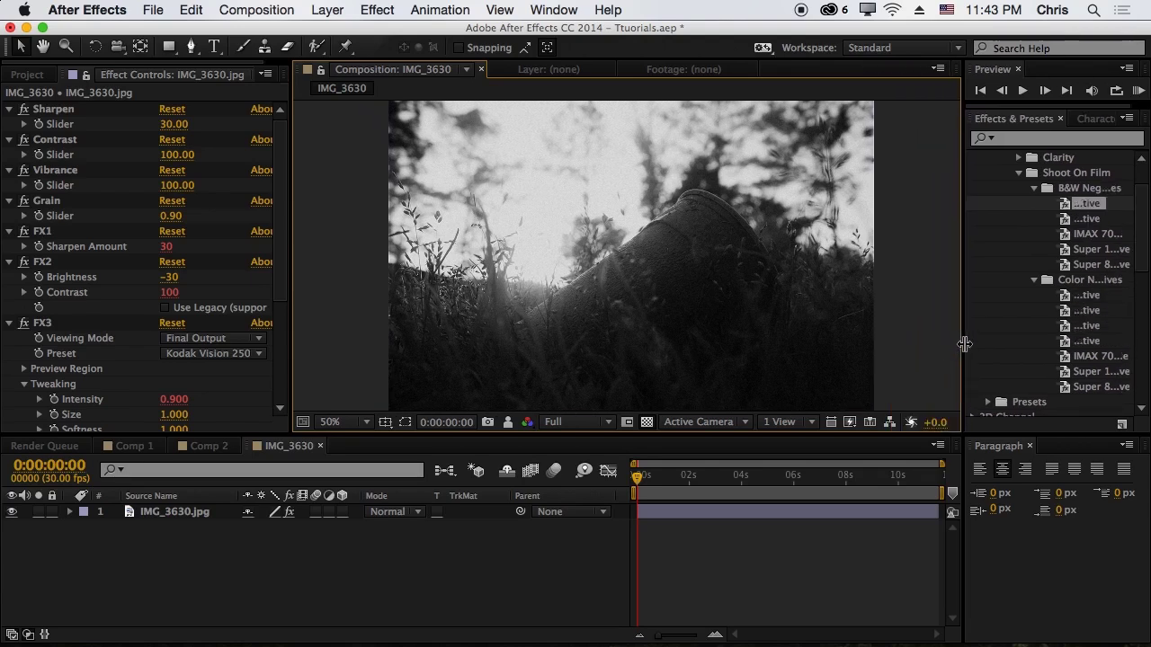
{"action": "scroll", "coordinate": [1045, 268], "scroll_direction": "up", "scroll_amount": 3}
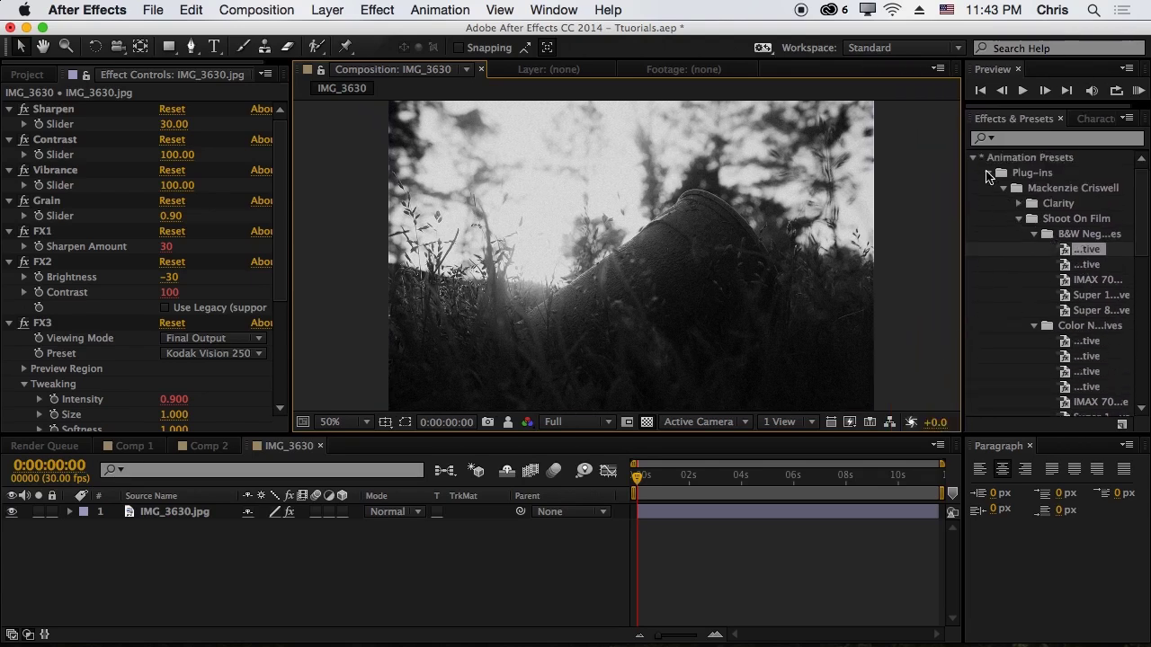
{"action": "left_click", "coordinate": [988, 173]}
{"action": "left_click", "coordinate": [973, 157]}
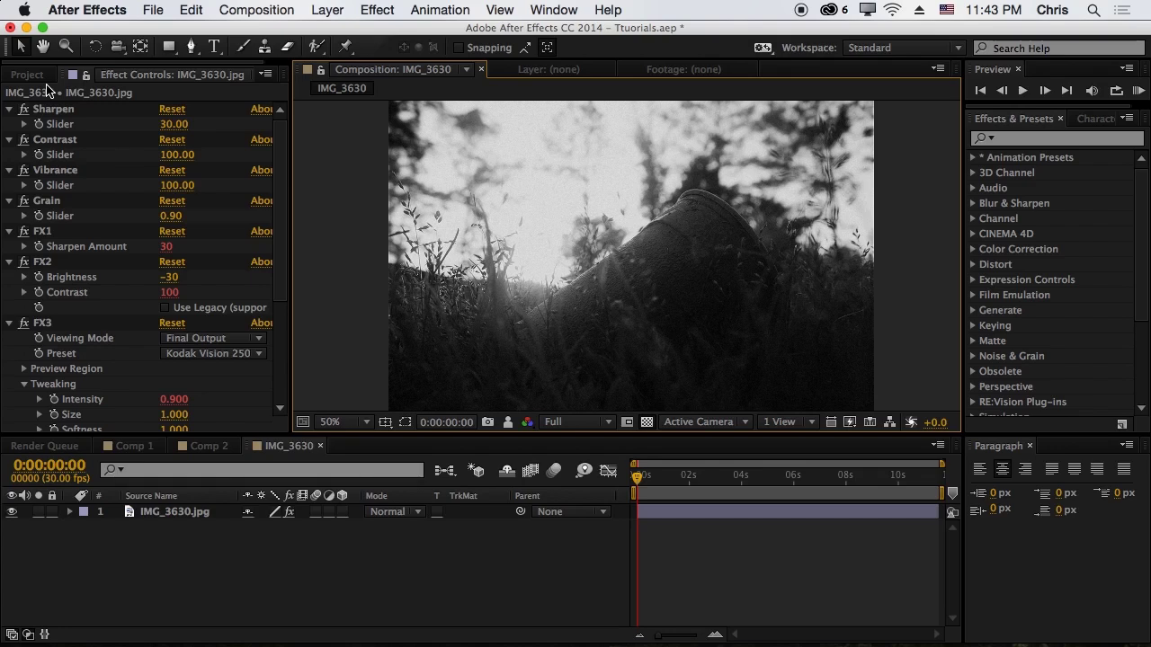
{"action": "left_click", "coordinate": [800, 12]}
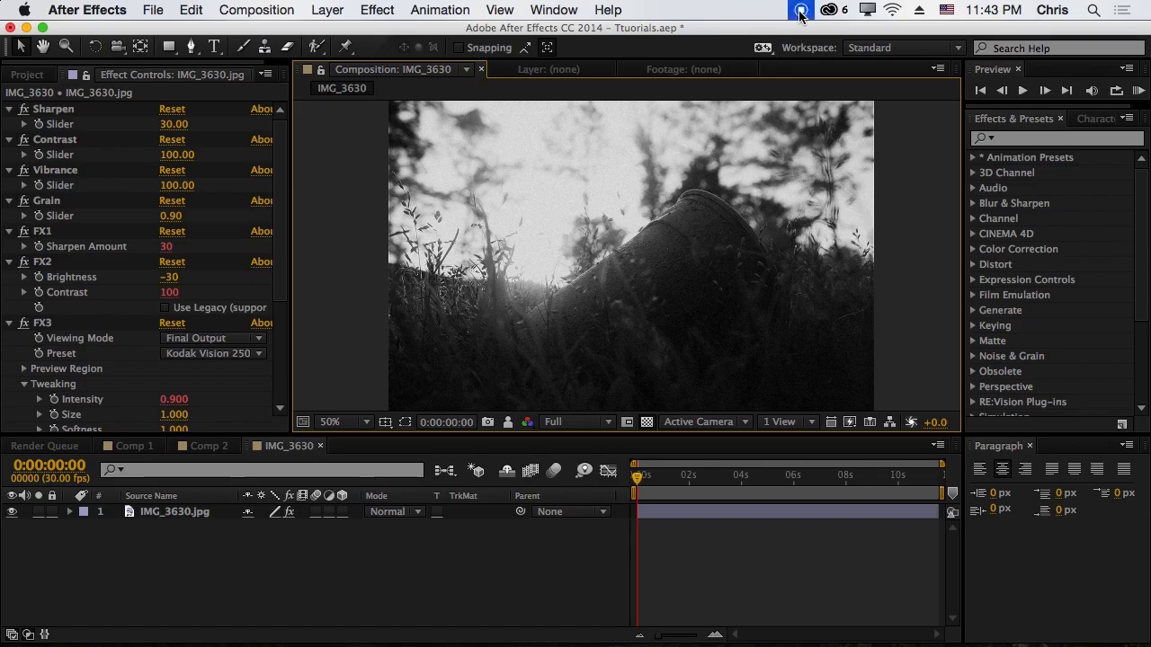